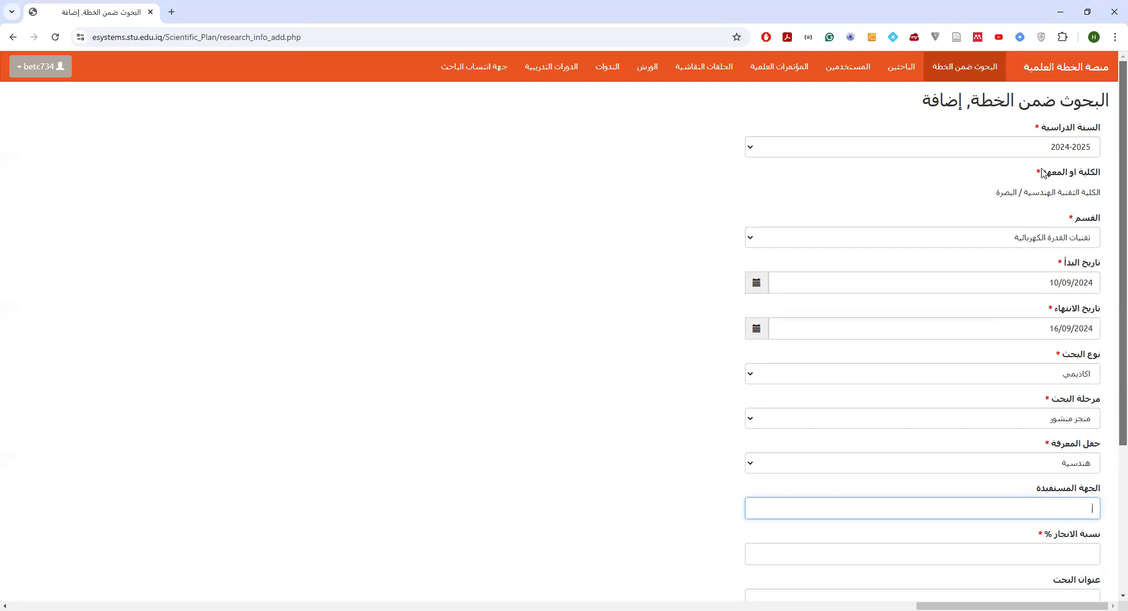
# - Set the department to قسم هندسة تقنيات الوقود والطاقة and keep the dates 10/09/2024 to 16/09/2024
pyautogui.click(1050, 240)
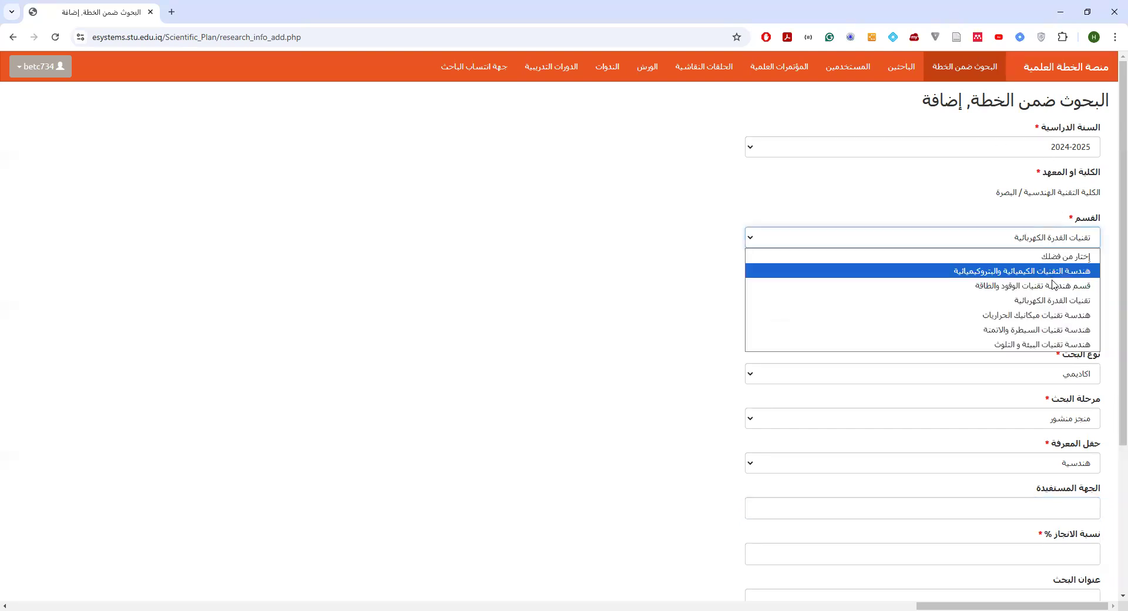
pyautogui.click(1058, 290)
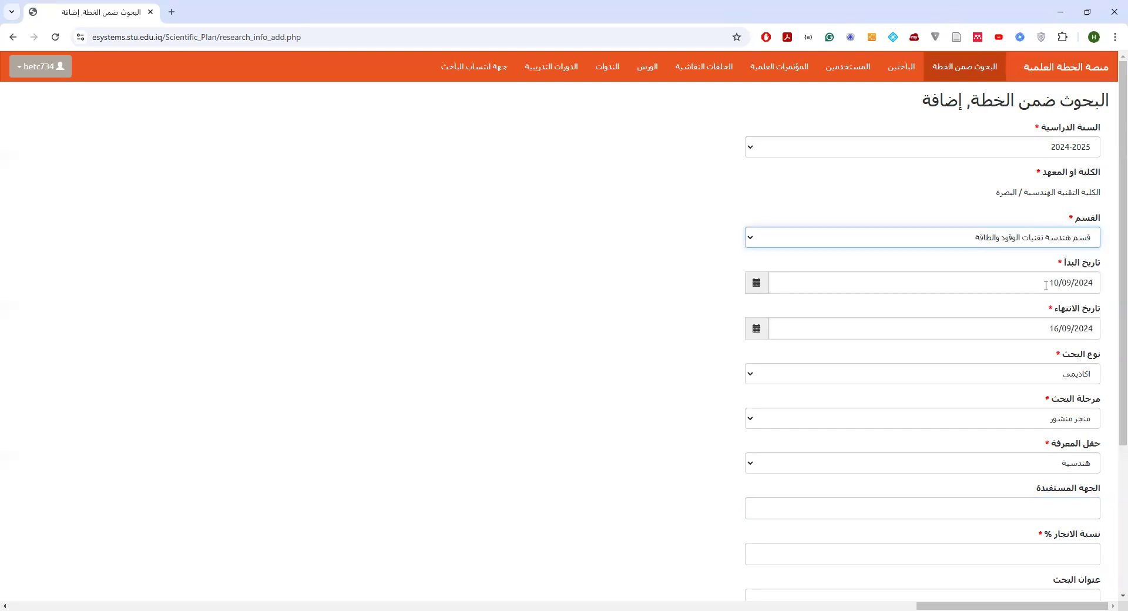
pyautogui.click(758, 288)
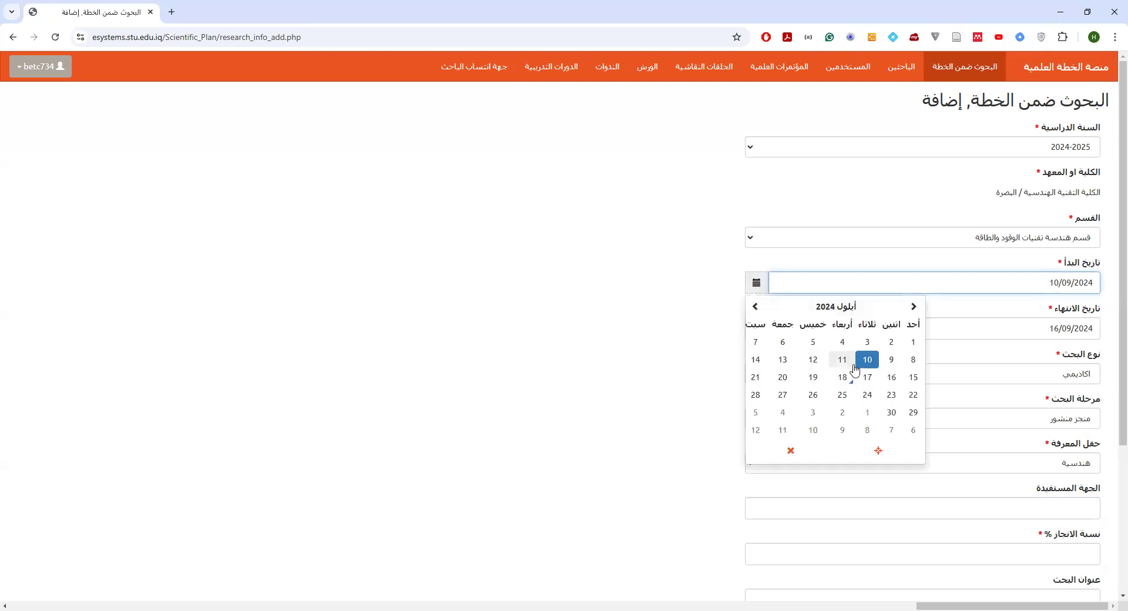
pyautogui.click(867, 359)
pyautogui.click(757, 328)
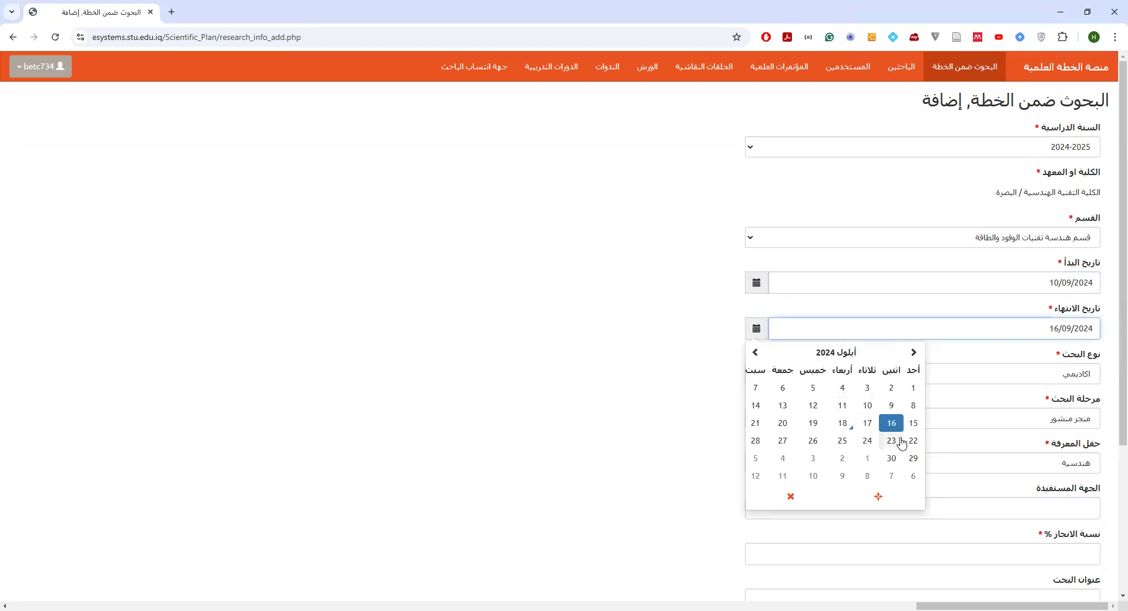
pyautogui.click(892, 424)
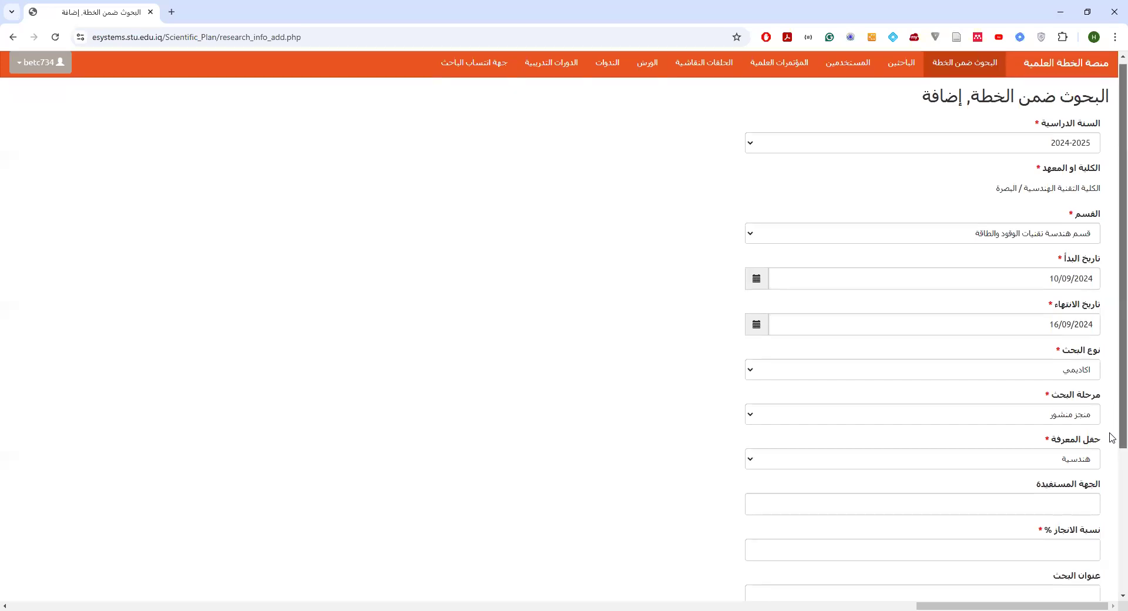
pyautogui.scroll(-3, 1110, 435)
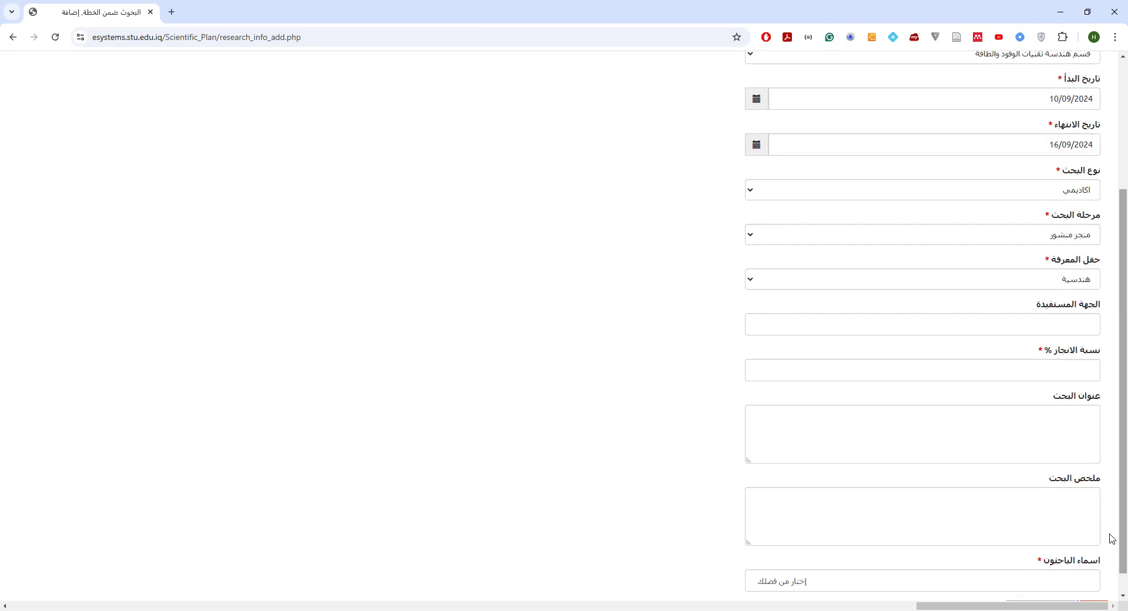
pyautogui.scroll(-1, 1111, 543)
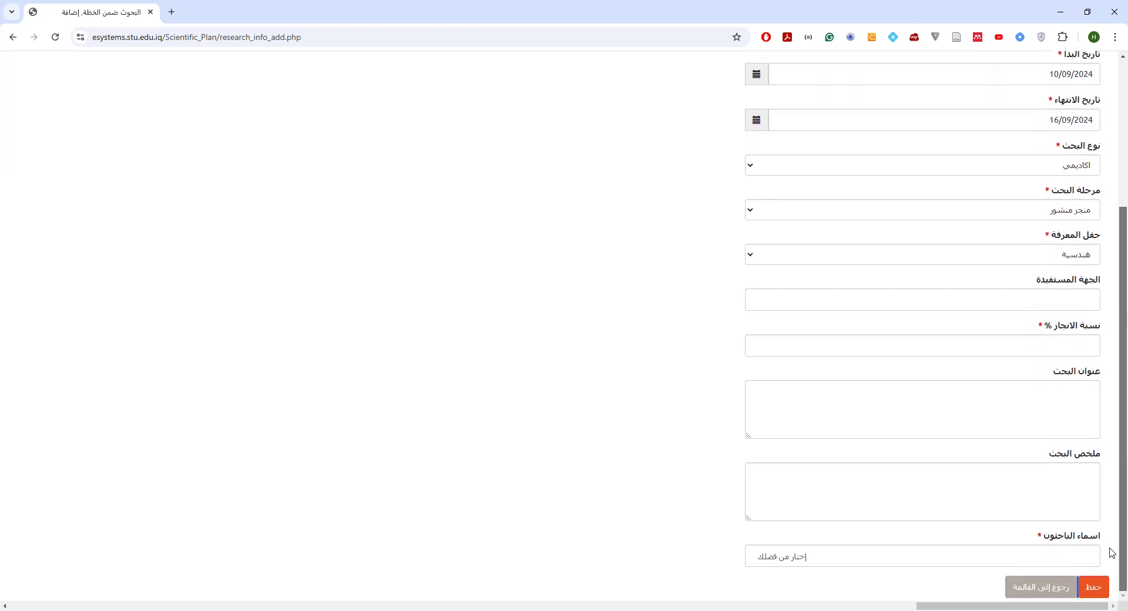
pyautogui.click(796, 558)
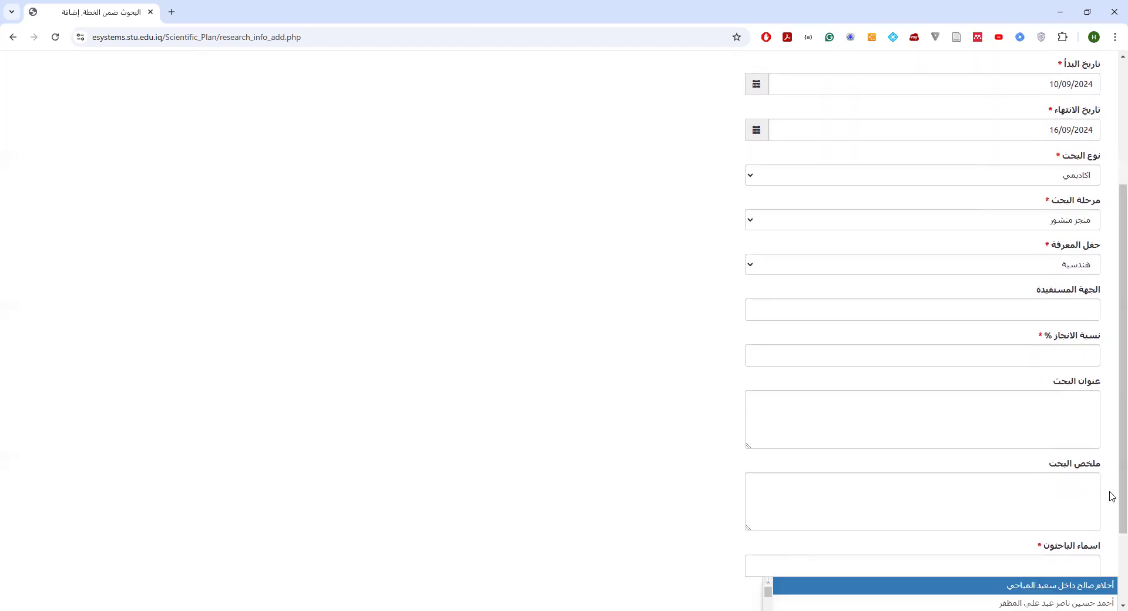
pyautogui.scroll(-1, 1110, 496)
pyautogui.scroll(-2, 1111, 527)
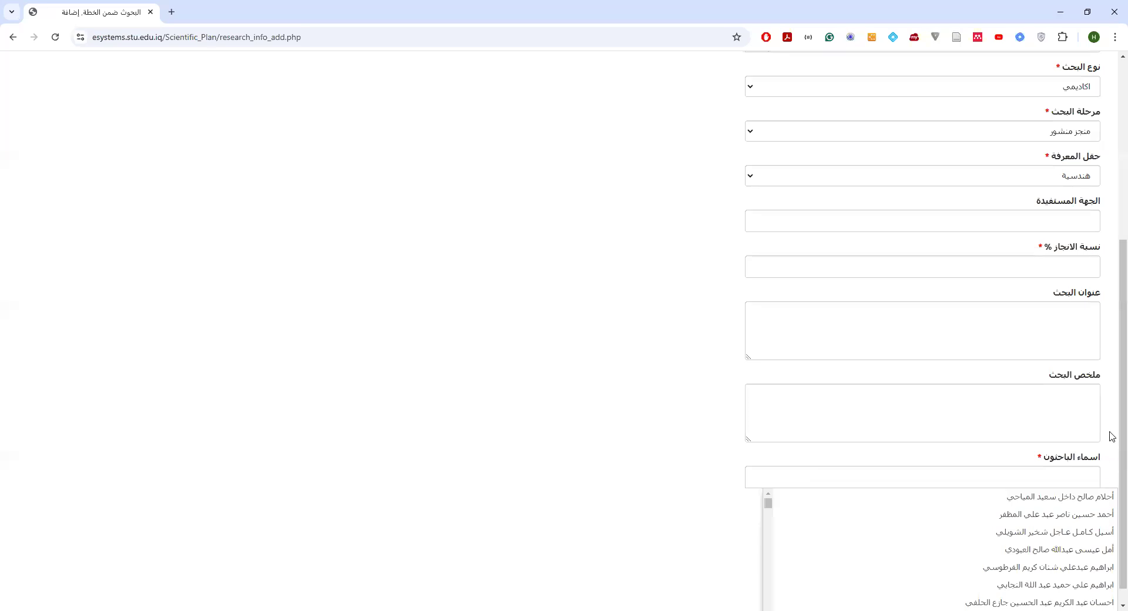
pyautogui.scroll(-1, 1108, 437)
pyautogui.moveTo(768, 484)
pyautogui.mouseDown()
pyautogui.moveTo(776, 598)
pyautogui.moveTo(786, 482)
pyautogui.mouseUp()
pyautogui.click(787, 483)
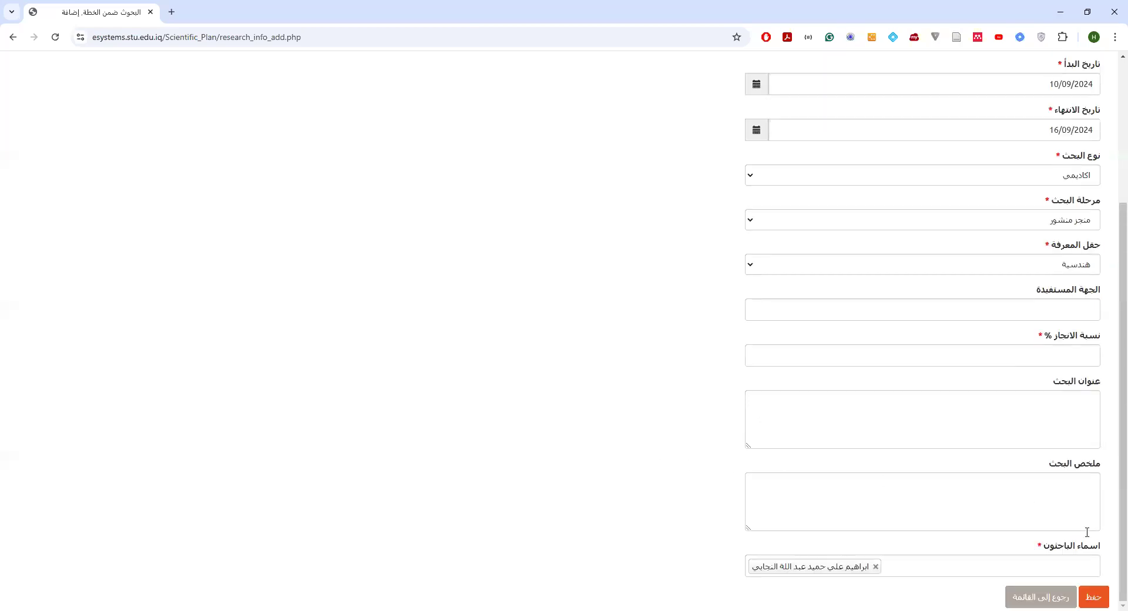
pyautogui.click(876, 567)
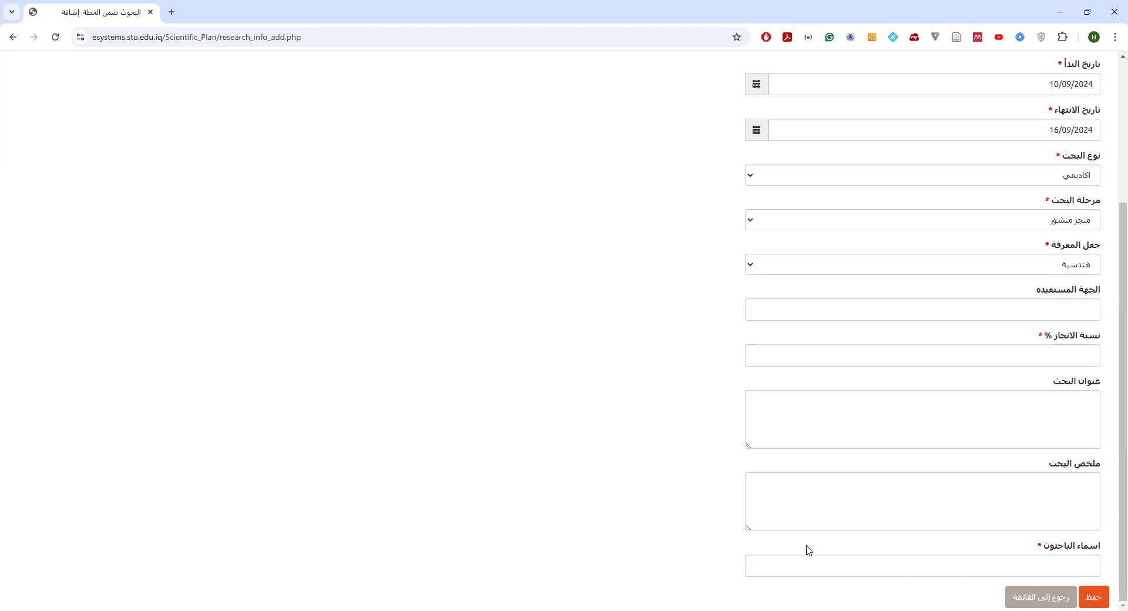
# - Reopen the researcher names list and search it for 'حسين'
pyautogui.click(808, 563)
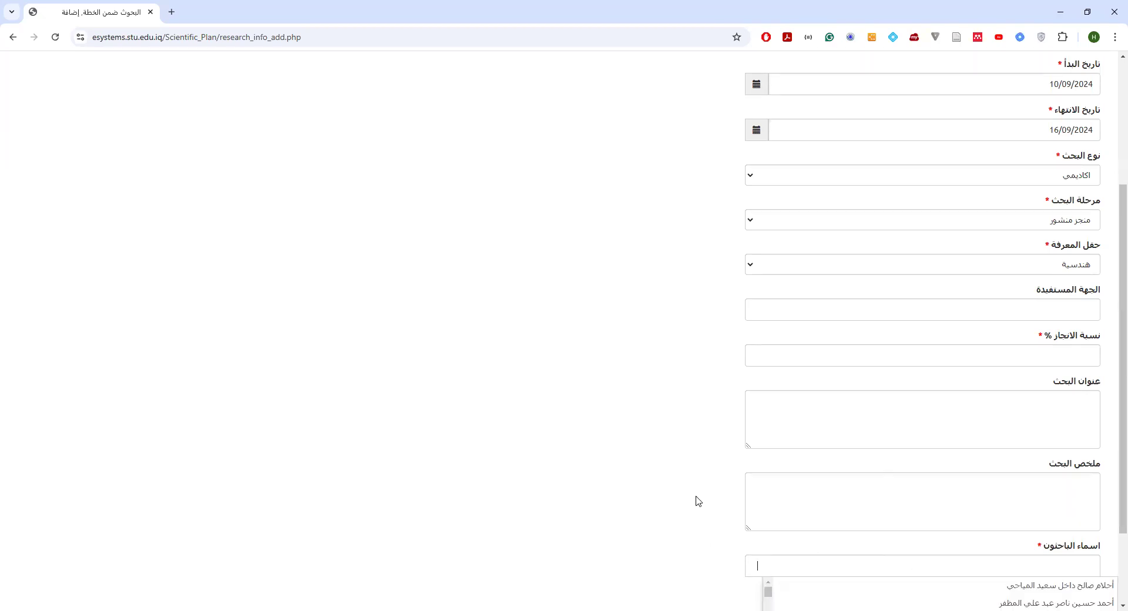
pyautogui.click(675, 390)
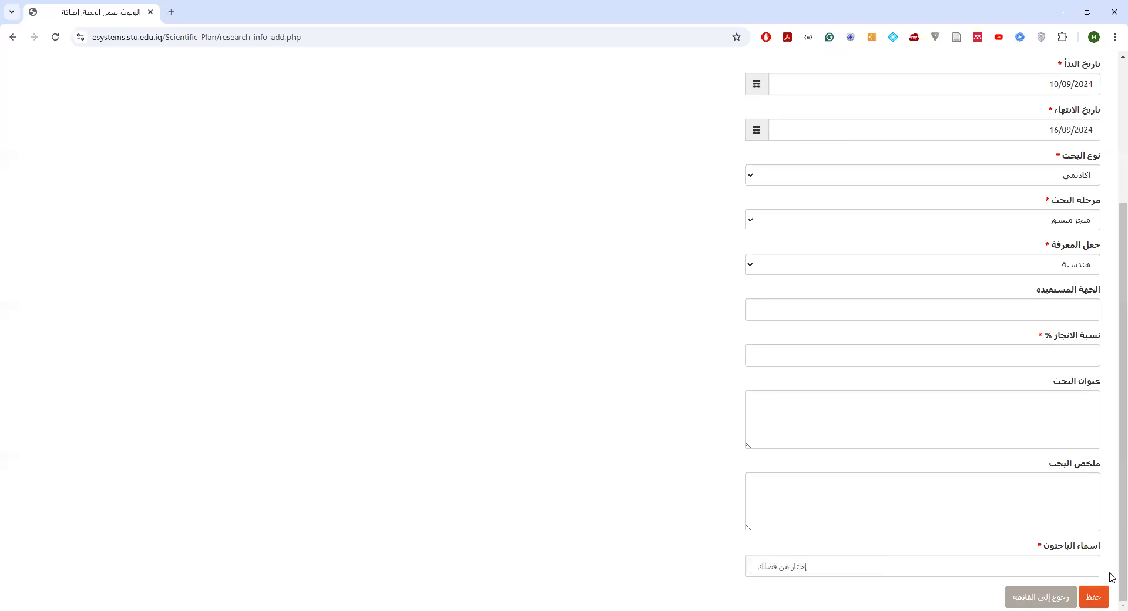
pyautogui.click(813, 565)
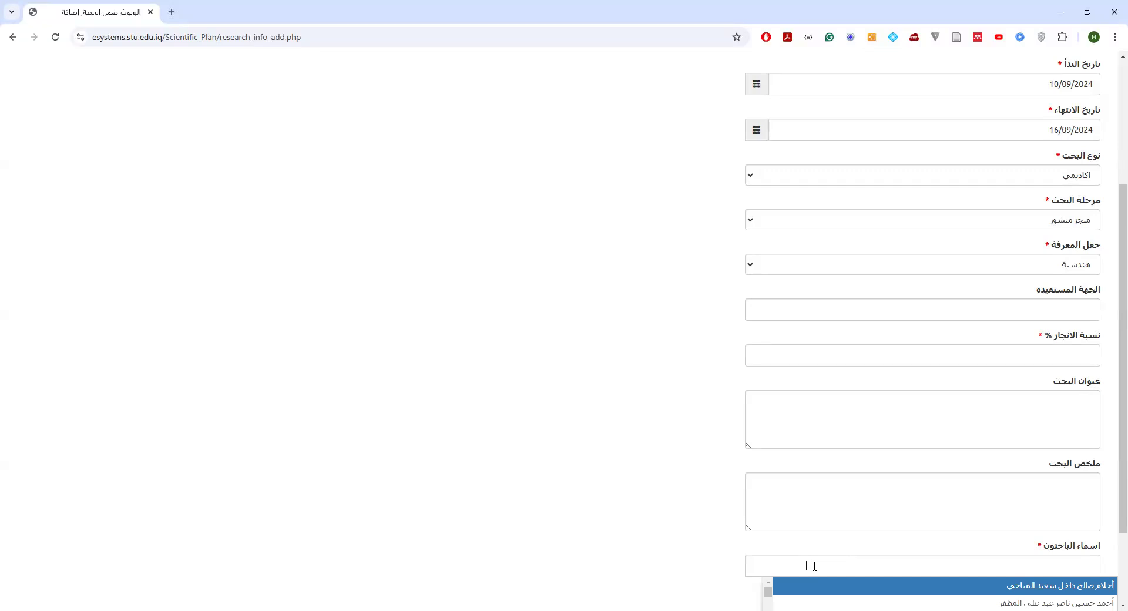
pyautogui.write('psdk')
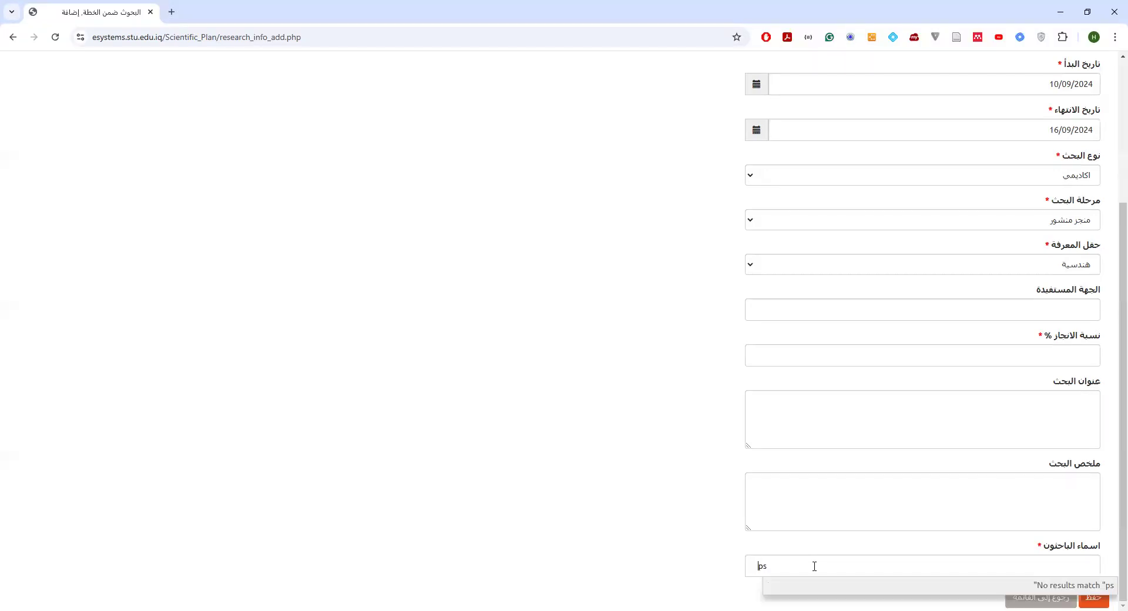
pyautogui.press('BackSpace')
pyautogui.press('BackSpace')
pyautogui.press('BackSpace')
pyautogui.press('BackSpace')
pyautogui.write('حسين')
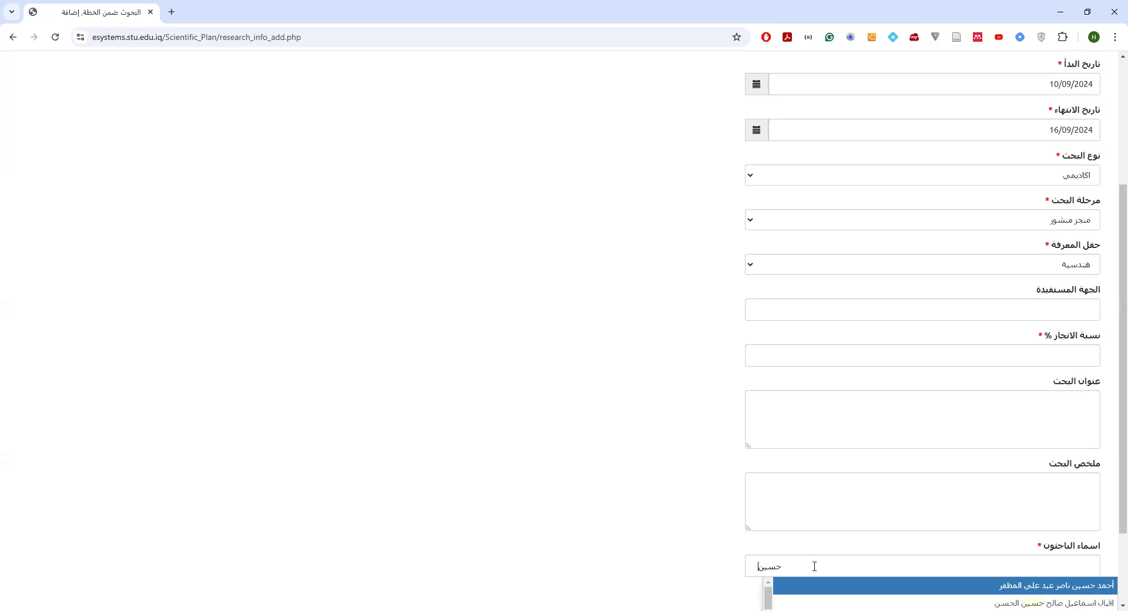
# - Refine the researcher search to 'حيدر يع', then leave for the research list unsaved
pyautogui.scroll(-2, 853, 446)
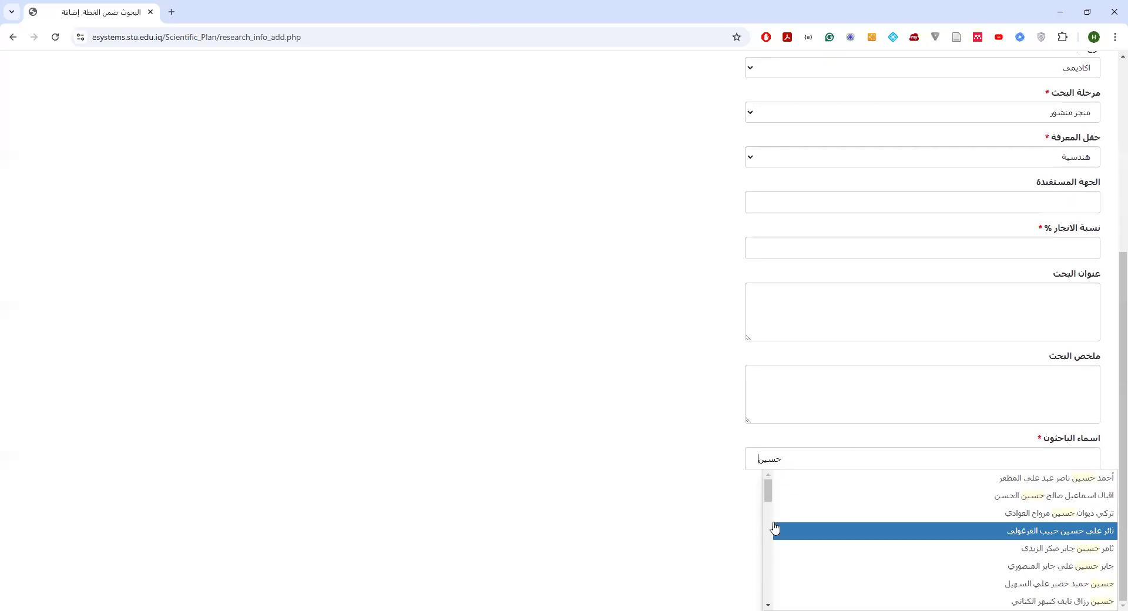
pyautogui.moveTo(767, 487); pyautogui.dragTo(768, 528)
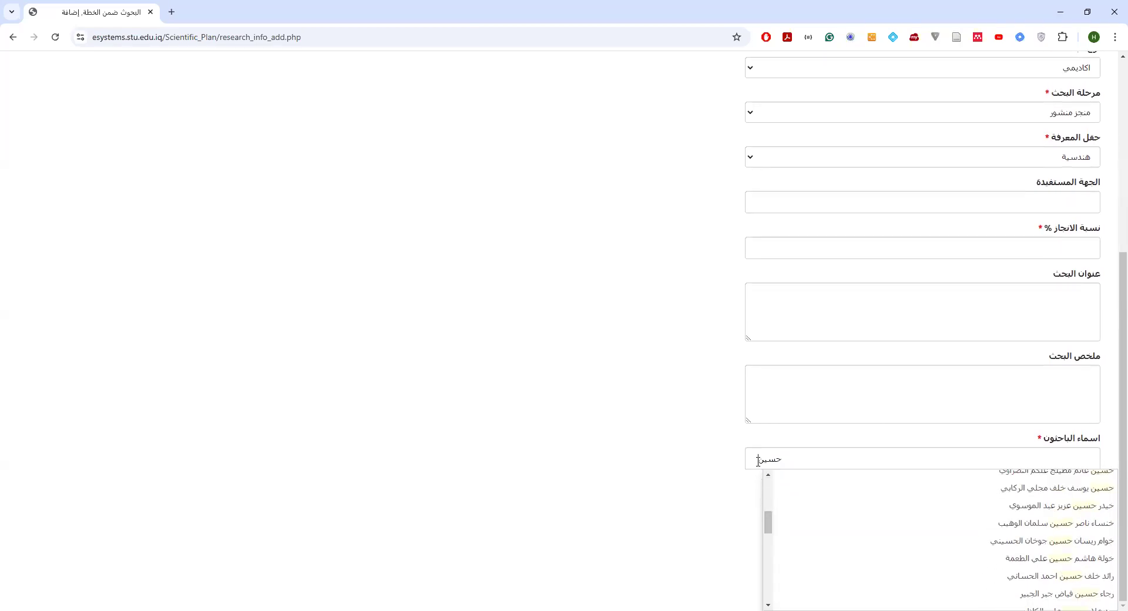
pyautogui.press('BackSpace')
pyautogui.press('BackSpace')
pyautogui.press('BackSpace')
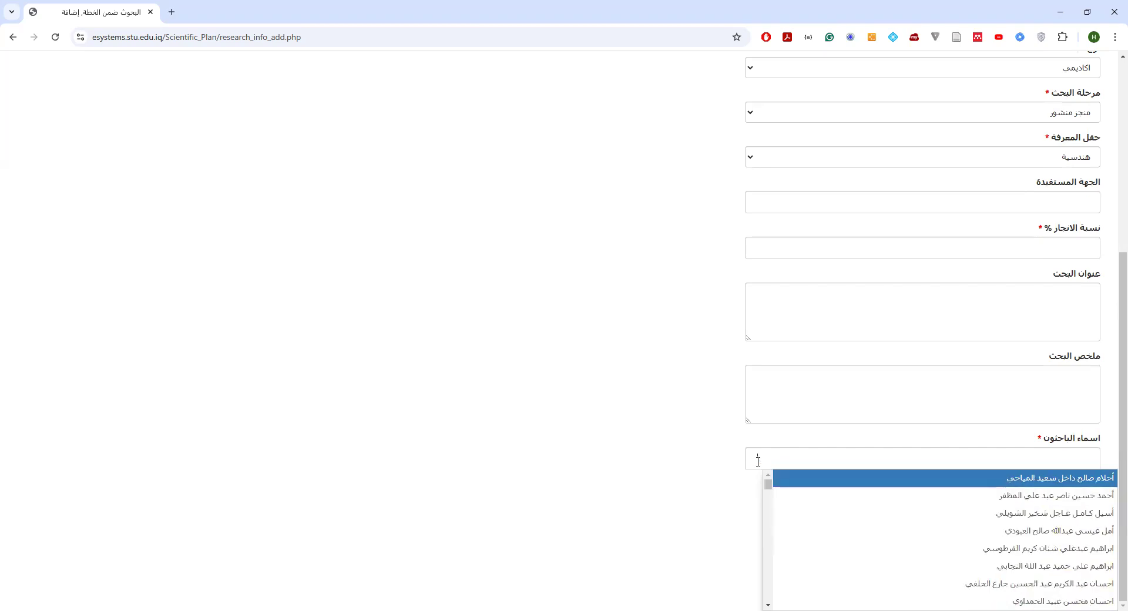
pyautogui.write('حيدر')
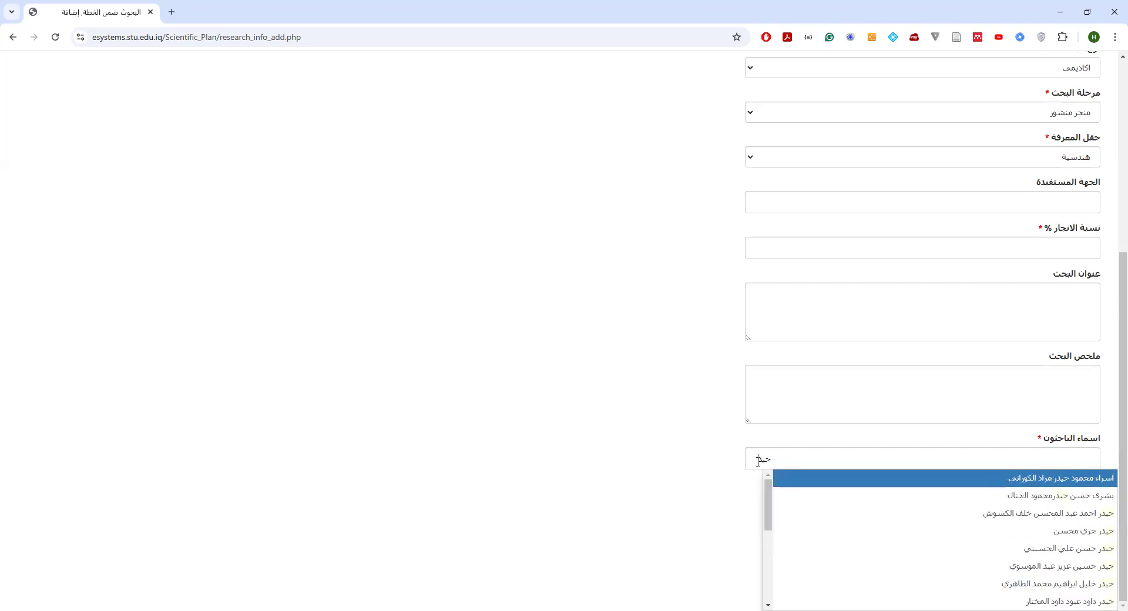
pyautogui.write(' يع')
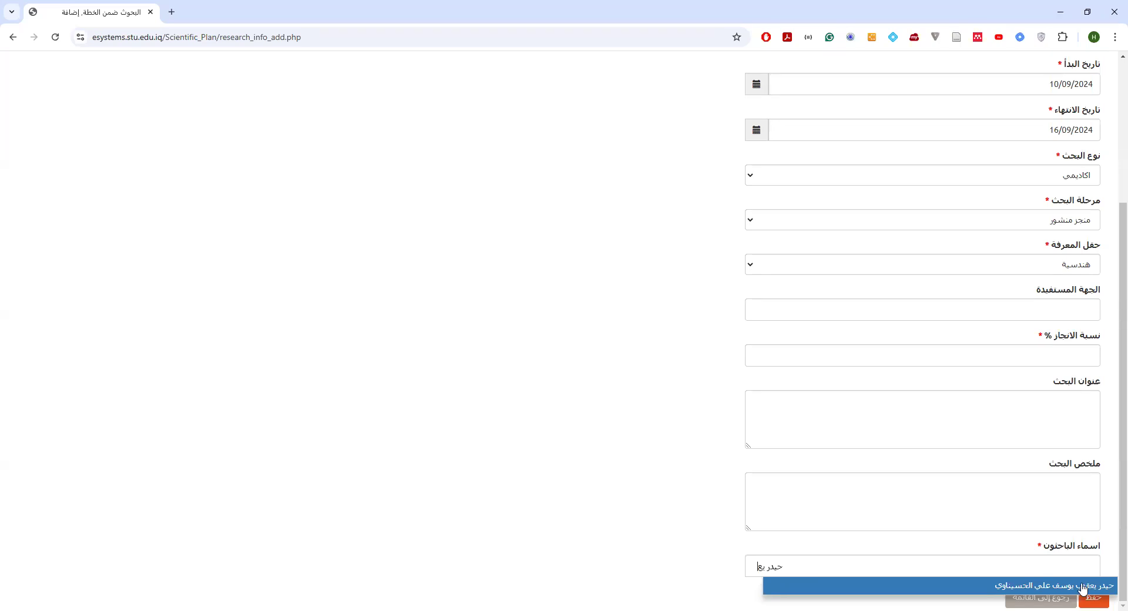
pyautogui.click(1036, 601)
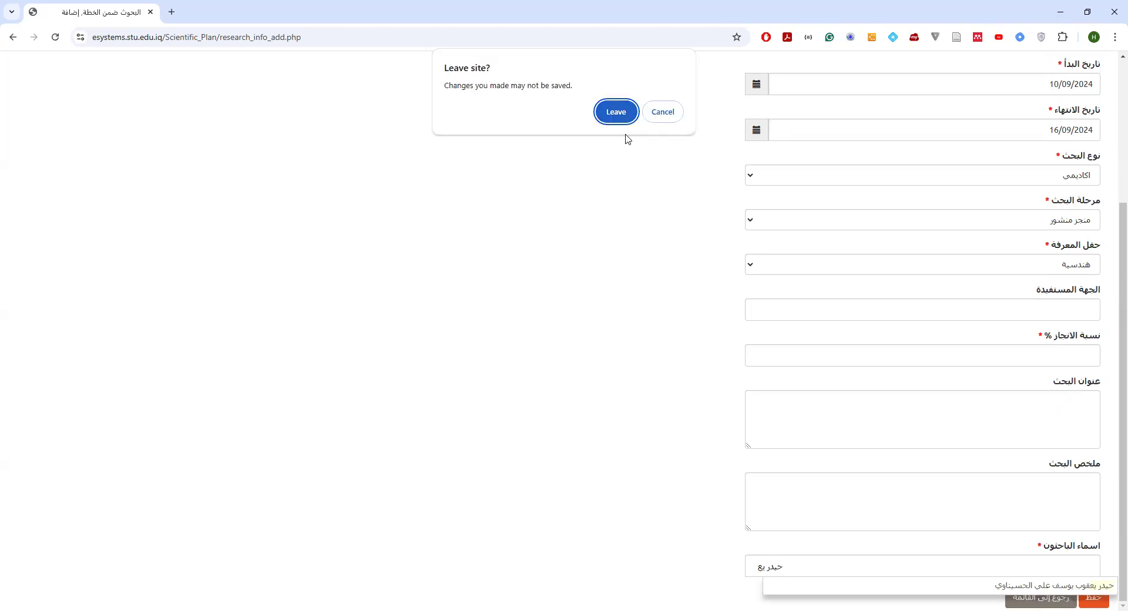
# - Confirm leaving the unsaved form and return to the home dashboard
pyautogui.press('Return')
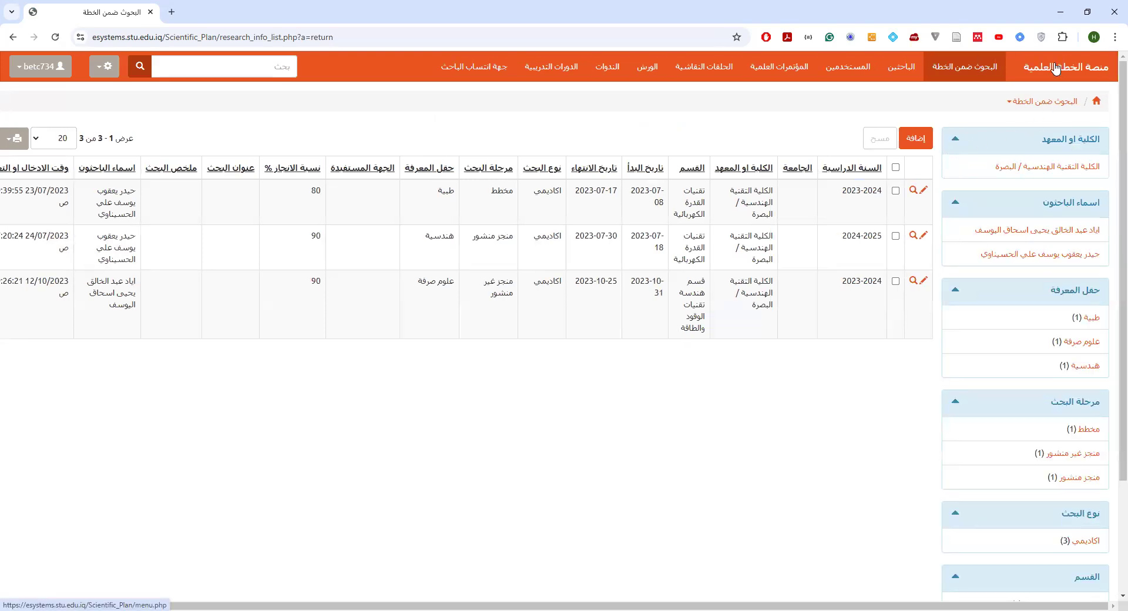
pyautogui.click(1055, 69)
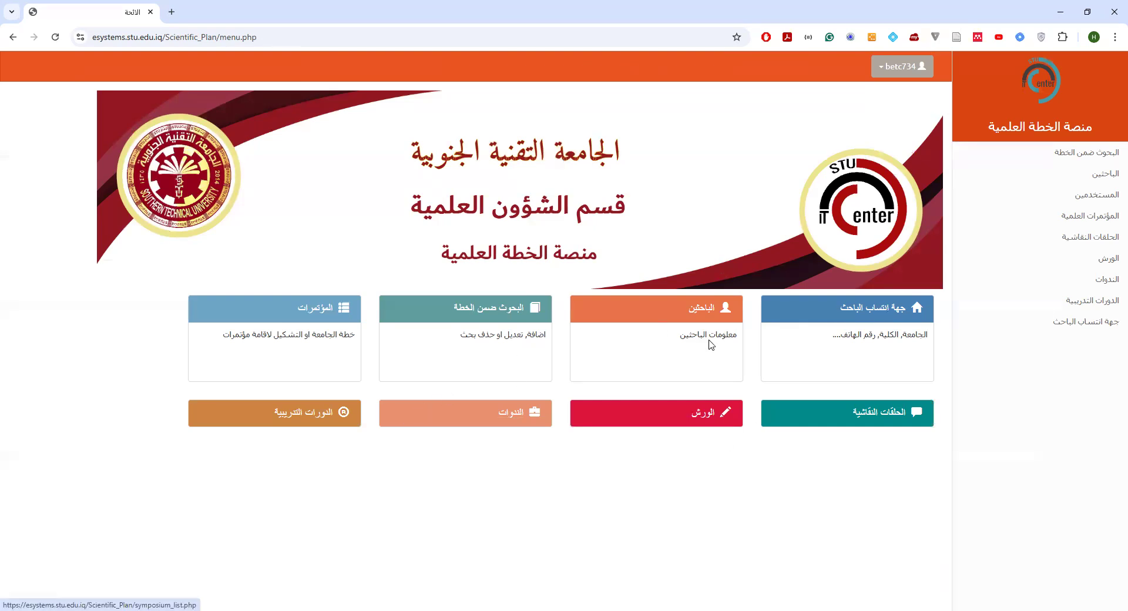
# - Browse the researcher and affiliation sections, ending on the 503-record researchers list
pyautogui.click(868, 311)
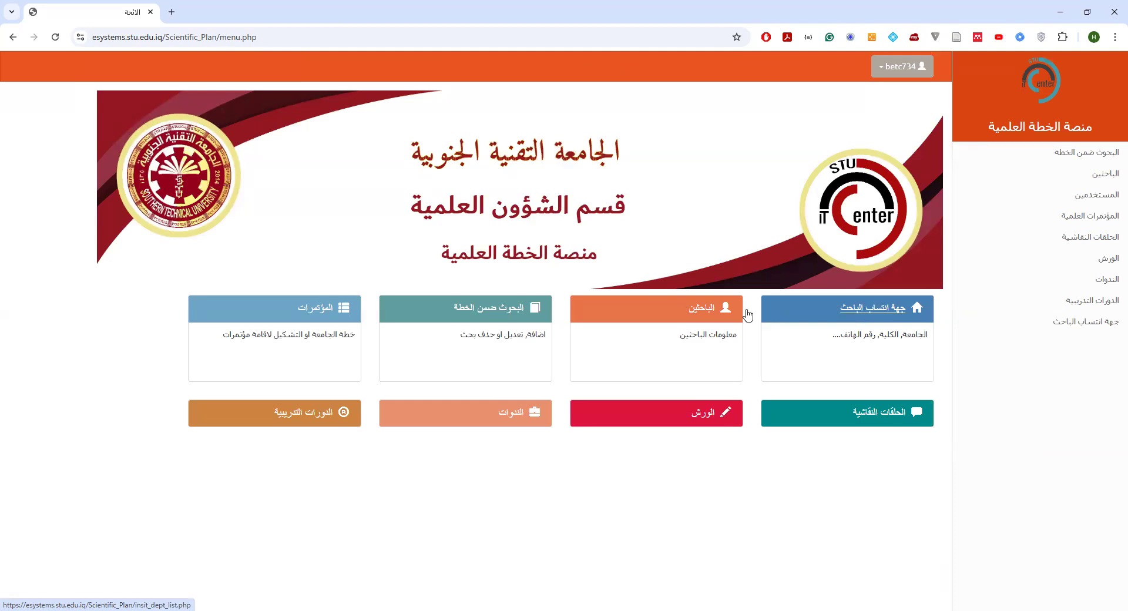
pyautogui.click(690, 315)
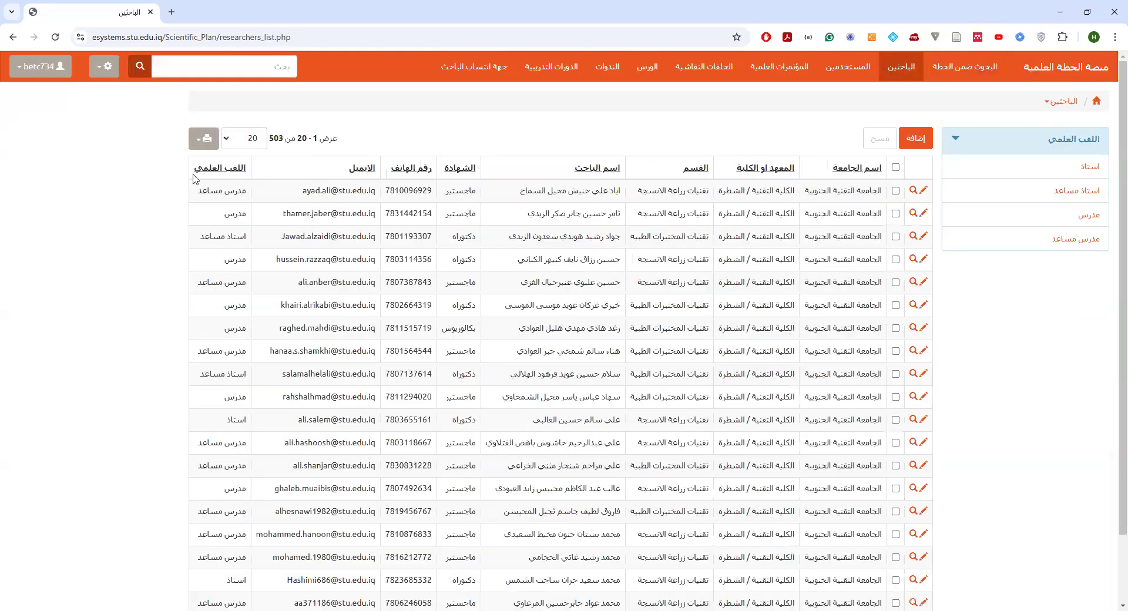
pyautogui.click(12, 37)
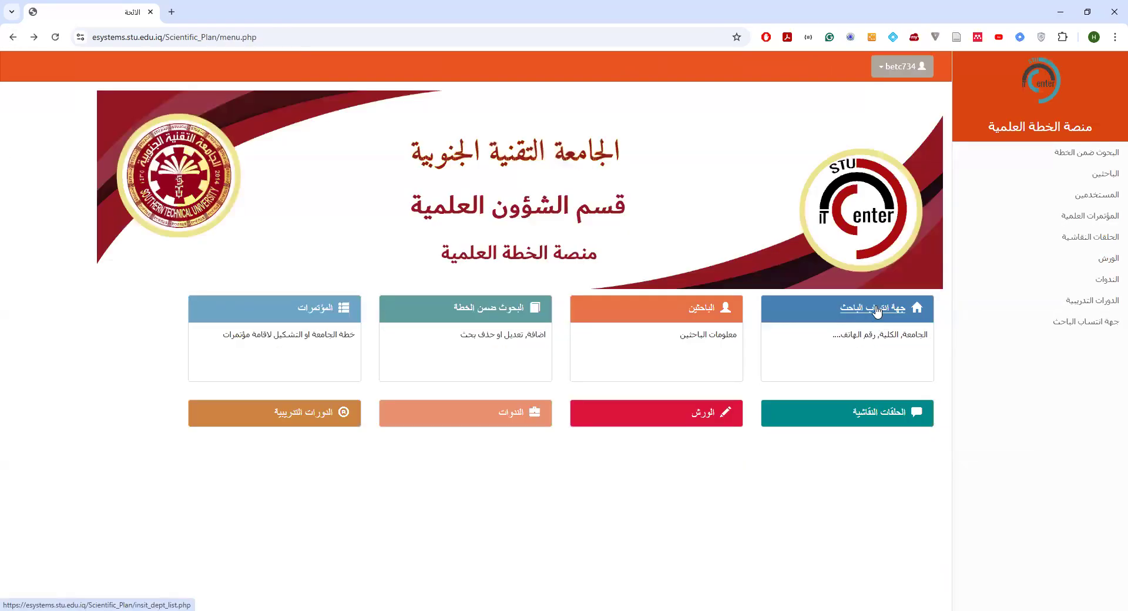
pyautogui.click(878, 312)
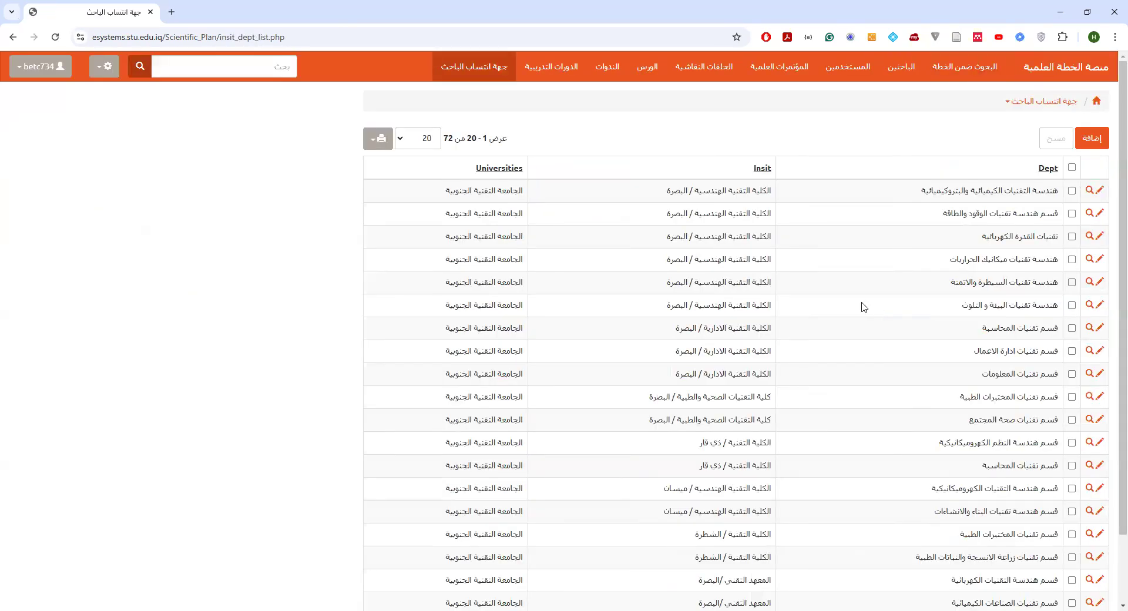
pyautogui.click(14, 37)
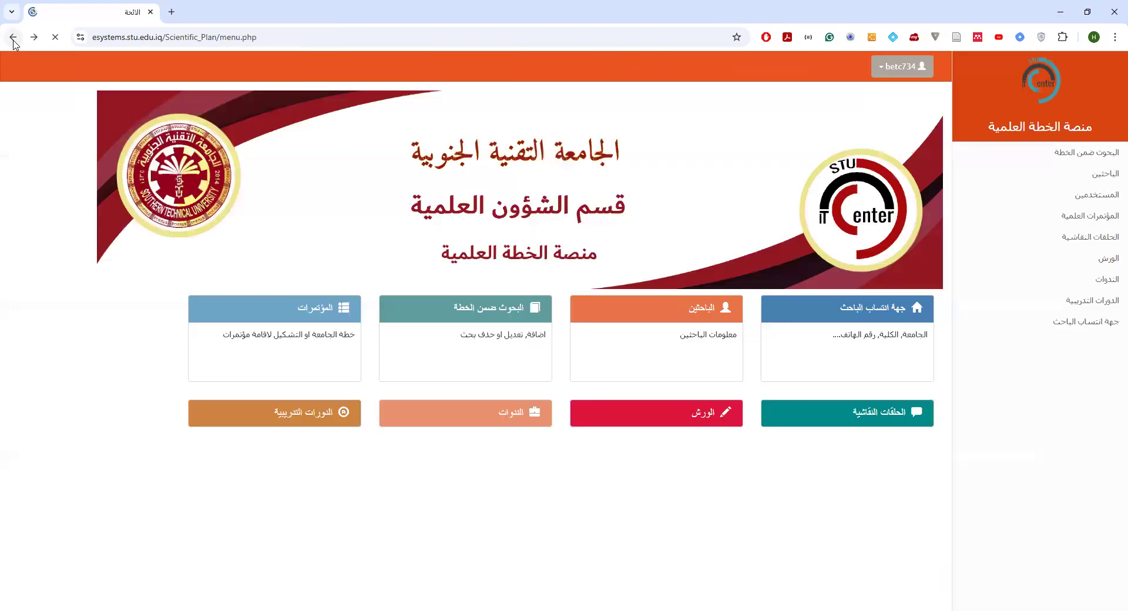
pyautogui.click(692, 307)
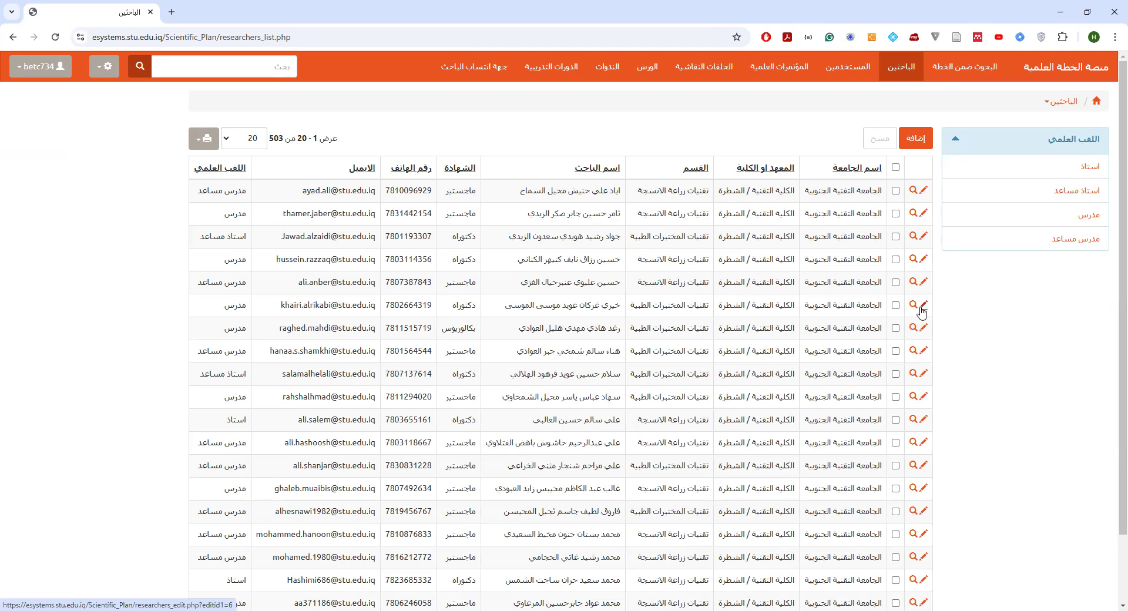
pyautogui.click(923, 306)
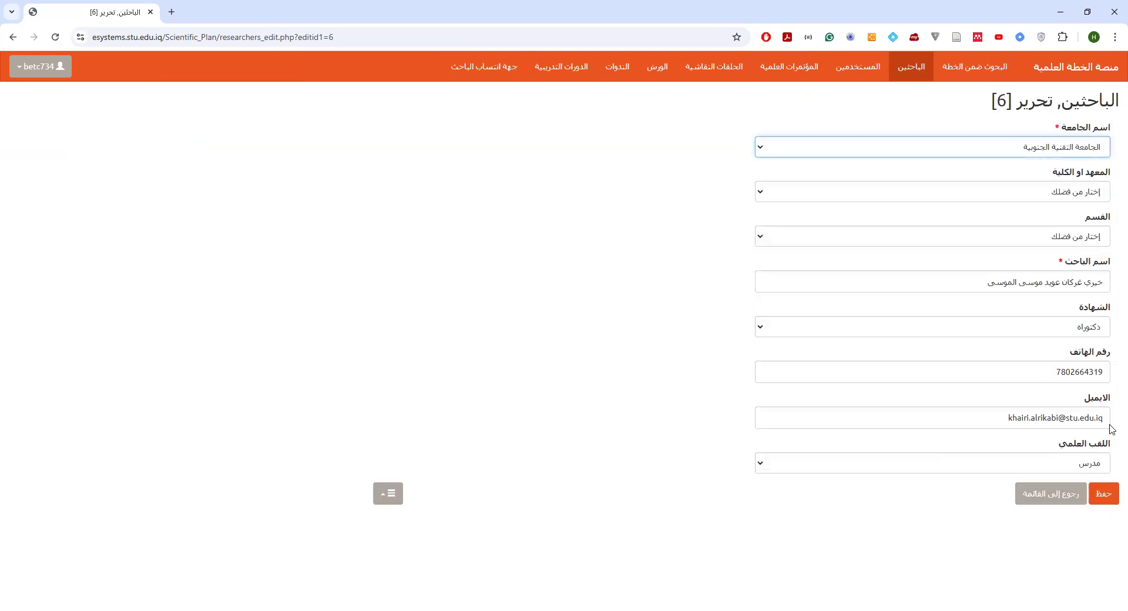
pyautogui.click(1060, 465)
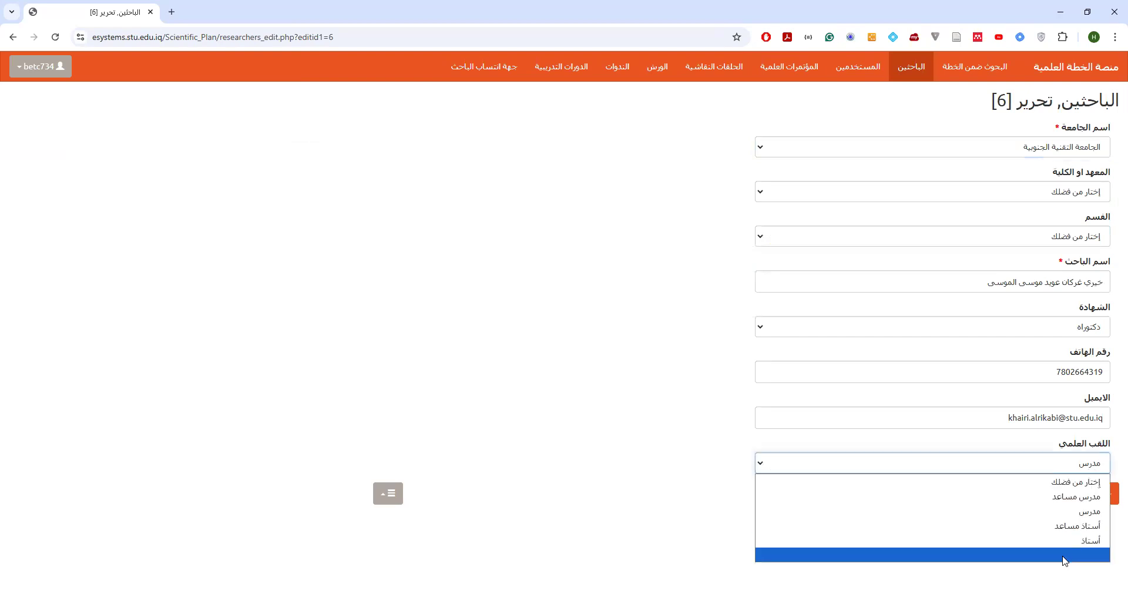
pyautogui.click(1043, 512)
pyautogui.click(1040, 501)
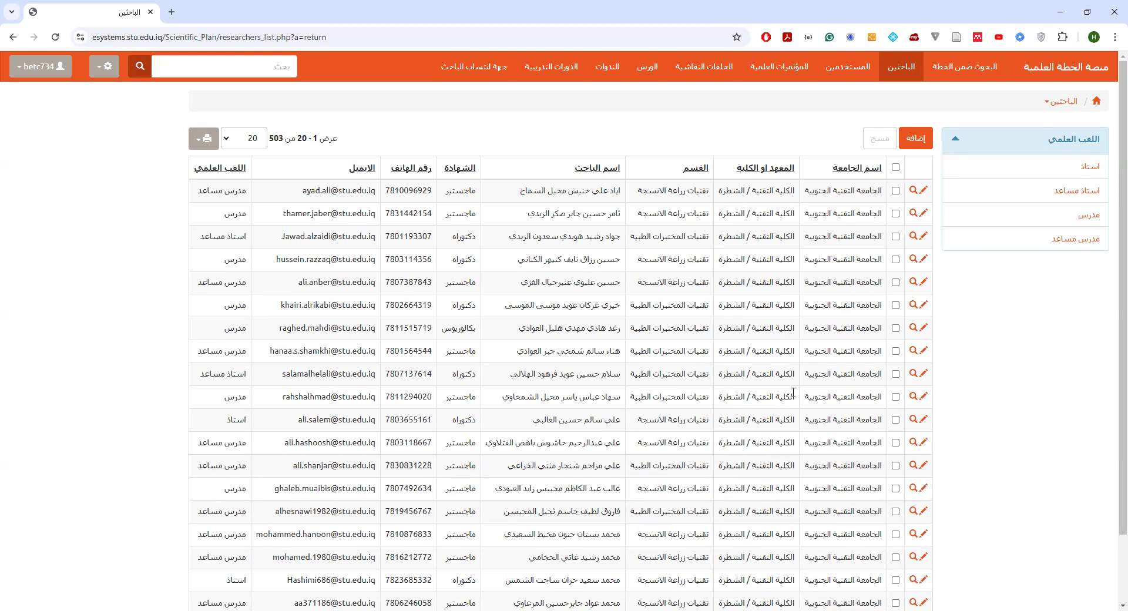
# - Return to the main menu, open the researcher affiliation list and scroll its 72 records
pyautogui.click(1049, 67)
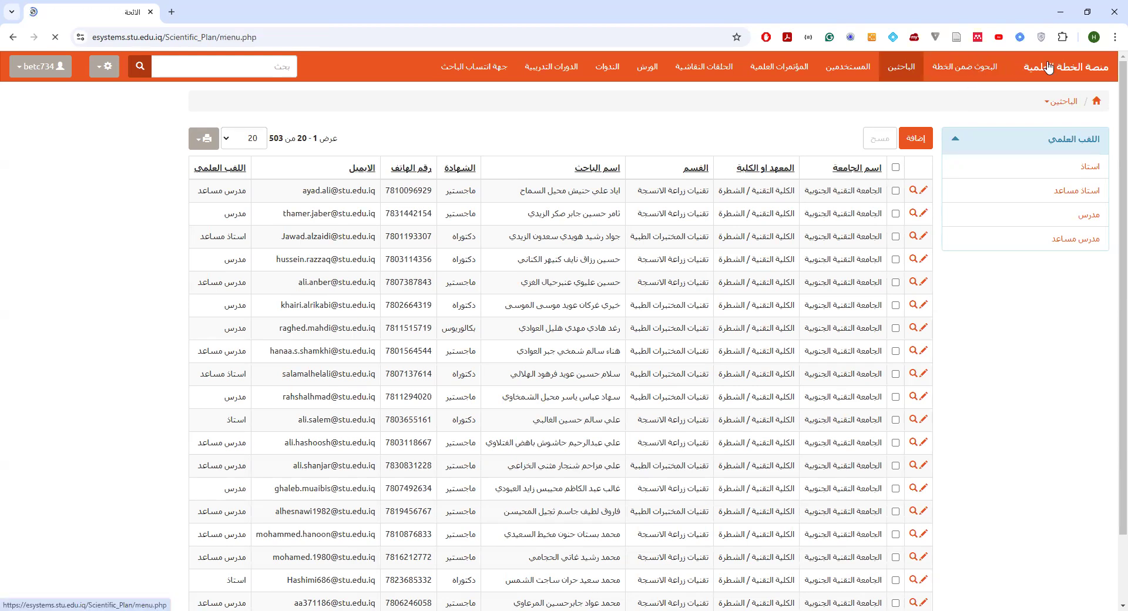
pyautogui.click(881, 308)
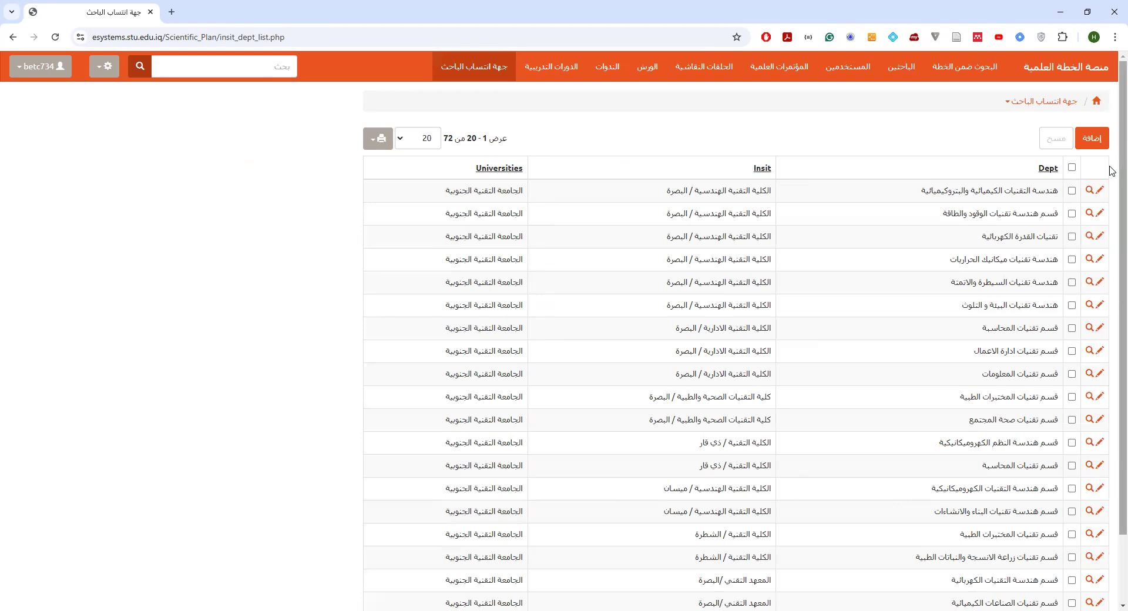
pyautogui.scroll(-1, 1113, 176)
pyautogui.scroll(-2, 1113, 192)
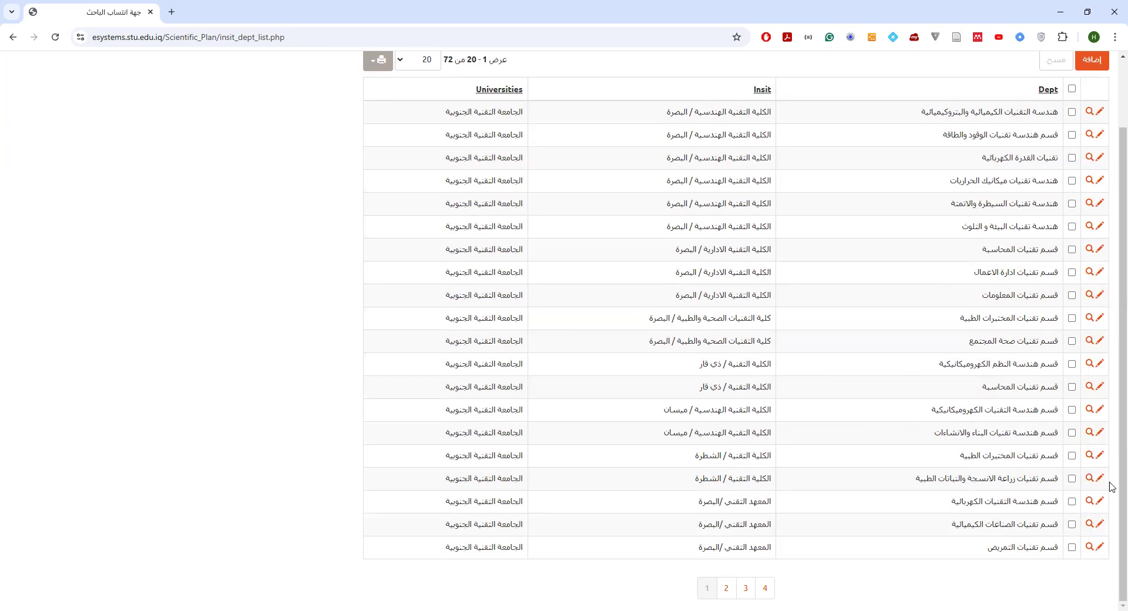
pyautogui.scroll(1, 1112, 446)
pyautogui.scroll(2, 1112, 445)
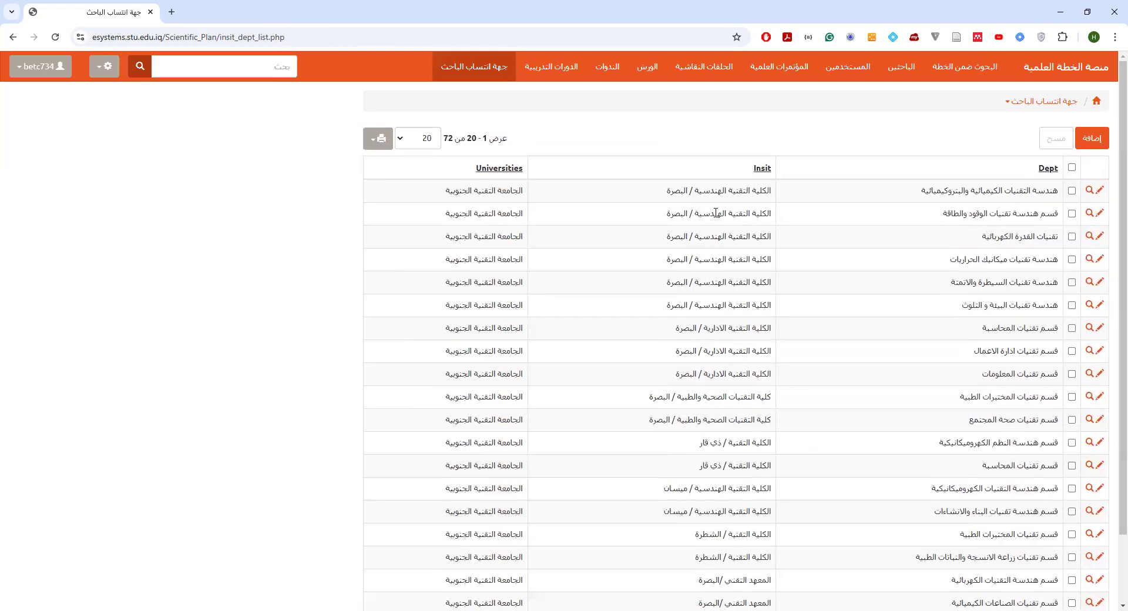
# - Start a new affiliation record with department 'تقنيات الامن السيبراني' and university 'التقنية الشمالية'
pyautogui.click(1091, 146)
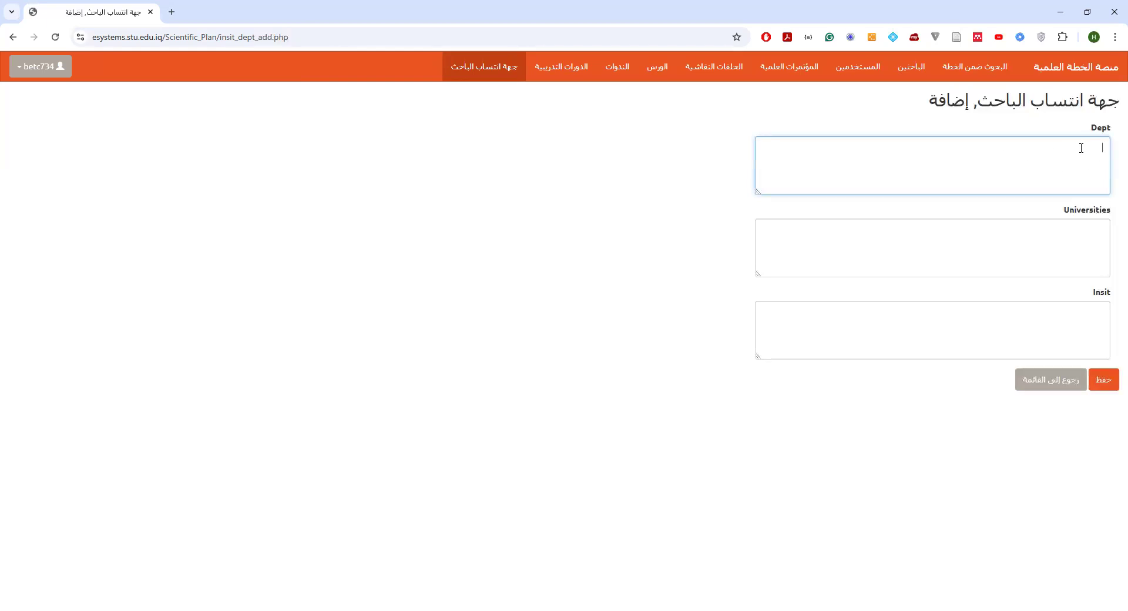
pyautogui.click(1075, 239)
pyautogui.click(1091, 326)
pyautogui.click(1088, 147)
pyautogui.write('تقنيات الامن السيبراني')
pyautogui.press('Tab')
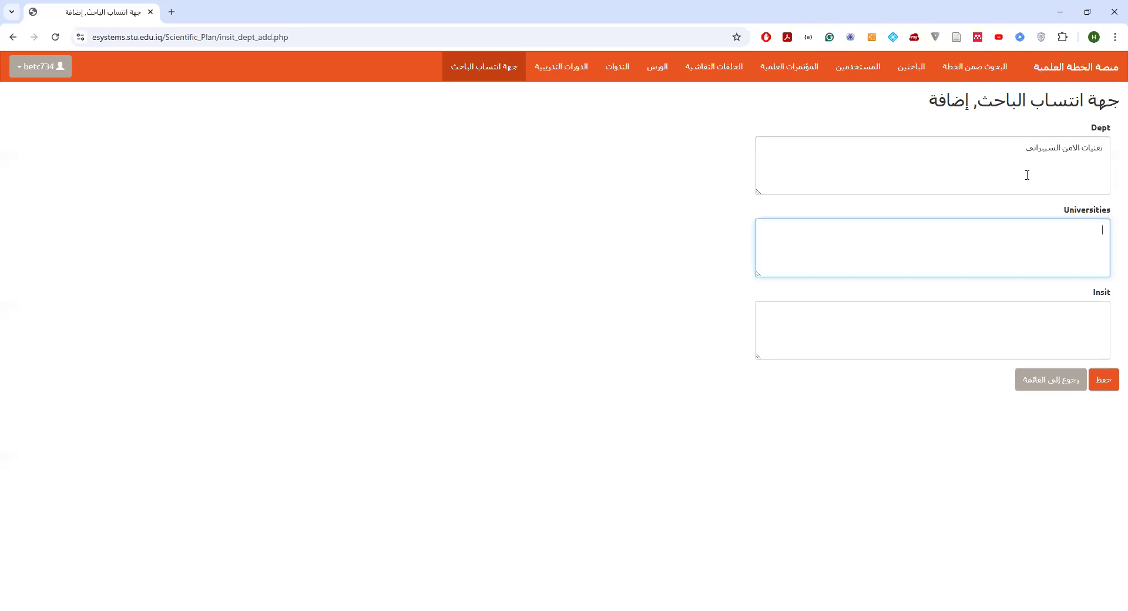
pyautogui.write('التقنية الشمالية')
# - Enter the institute name 'كلية تقنية هندسية موصل'
pyautogui.click(1101, 330)
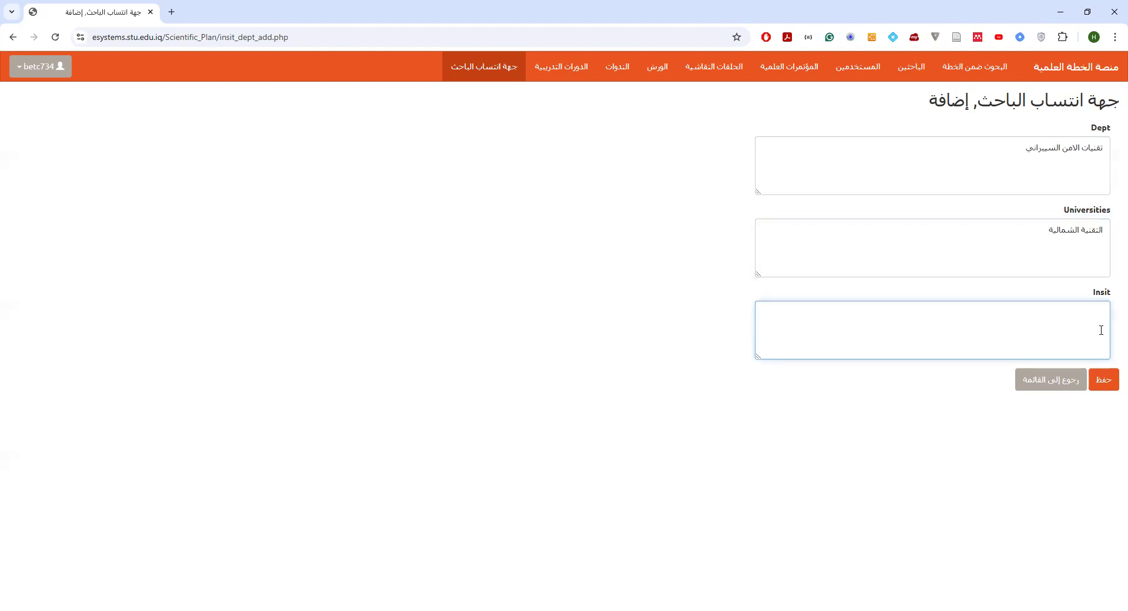
pyautogui.write('ملية تق')
pyautogui.press('BackSpace')
pyautogui.write('نية هندسية موصل')
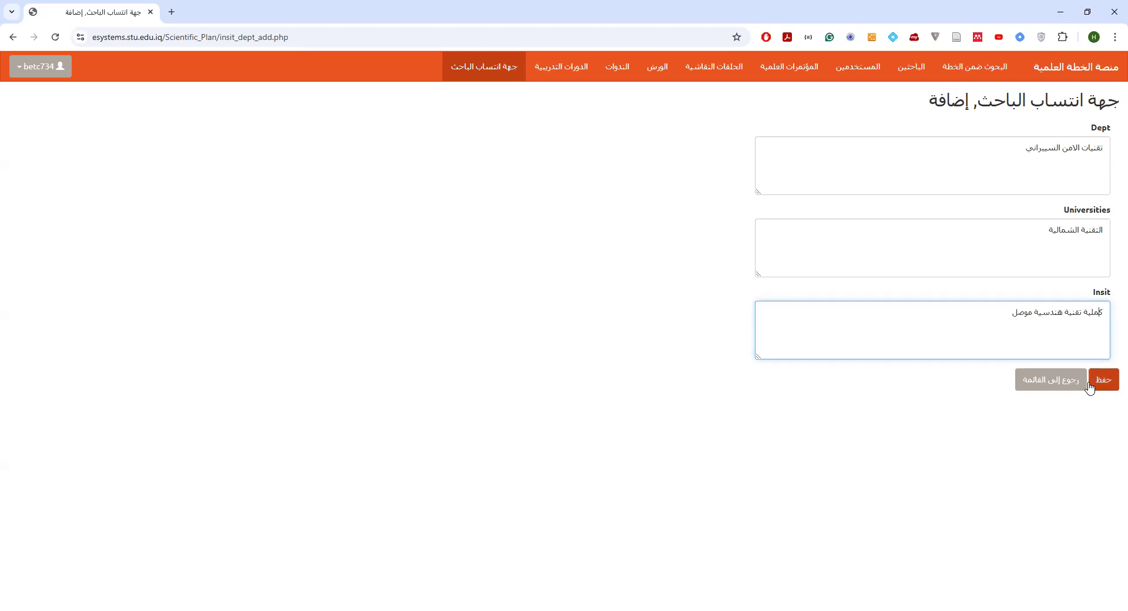
pyautogui.click(1102, 312)
pyautogui.write('ك')
pyautogui.click(1092, 312)
pyautogui.press('BackSpace')
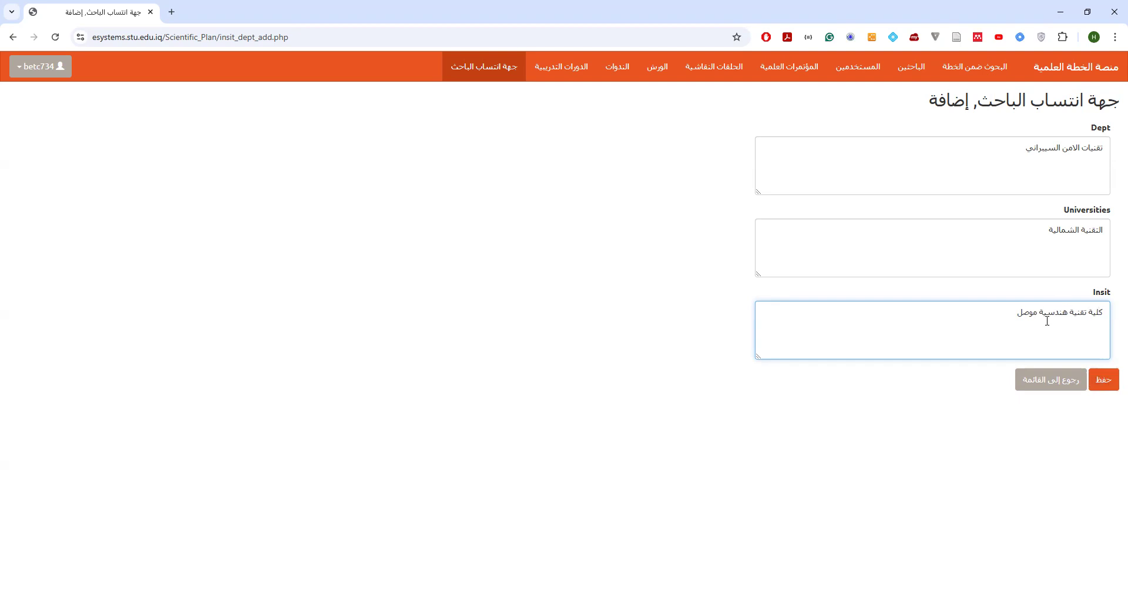
# - Save the new affiliation record and return to the main menu
pyautogui.click(1105, 381)
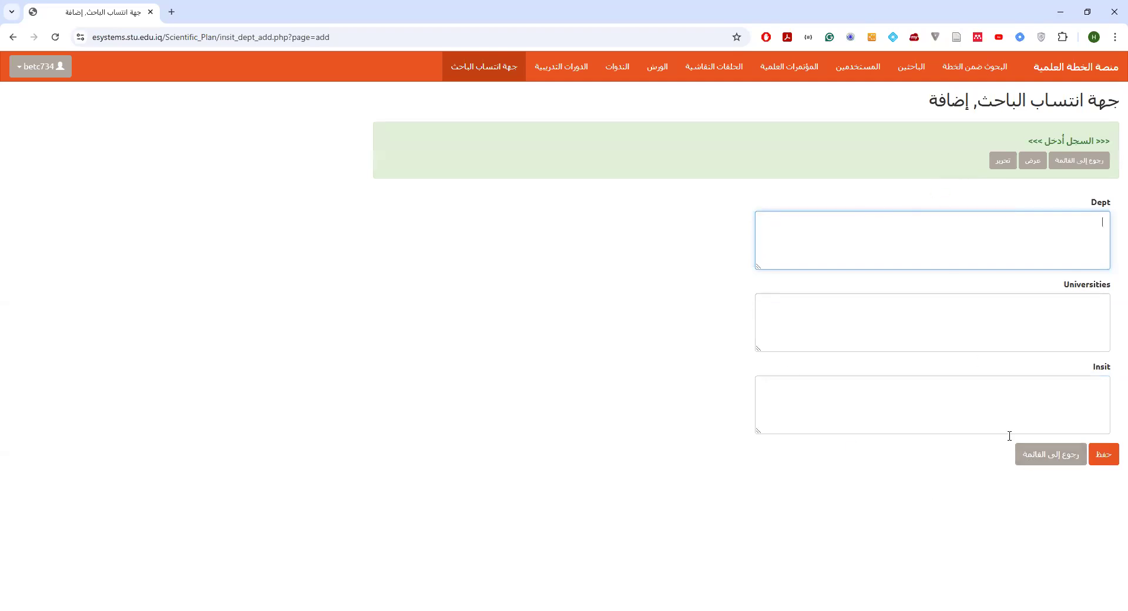
pyautogui.click(1044, 464)
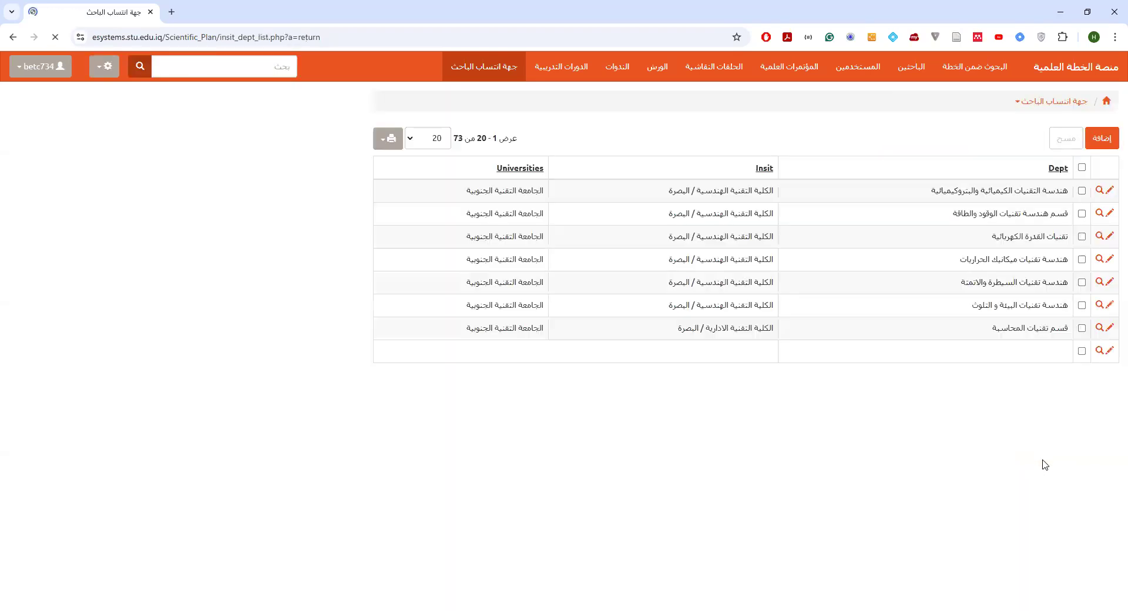
pyautogui.click(1037, 72)
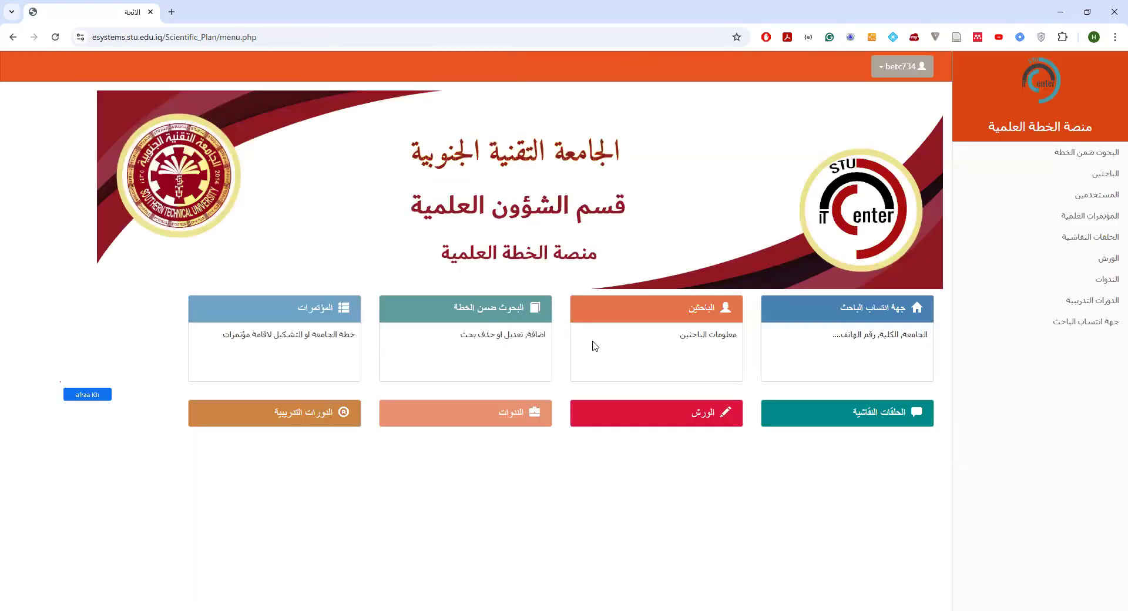
# - Open a new researcher form and choose the university التقنية الشمالية
pyautogui.click(708, 309)
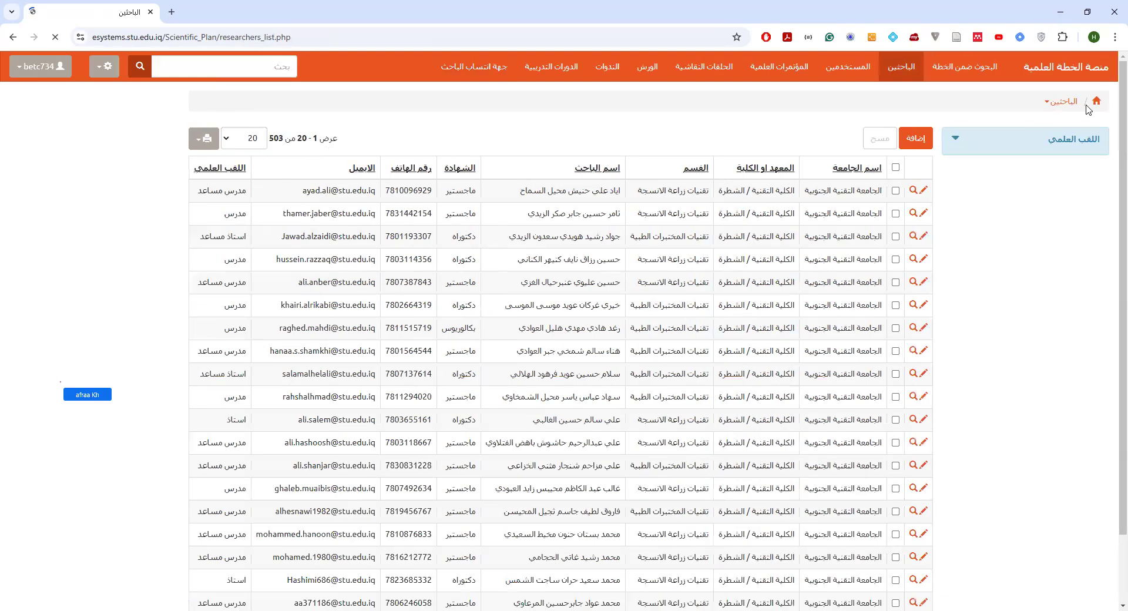
pyautogui.click(913, 142)
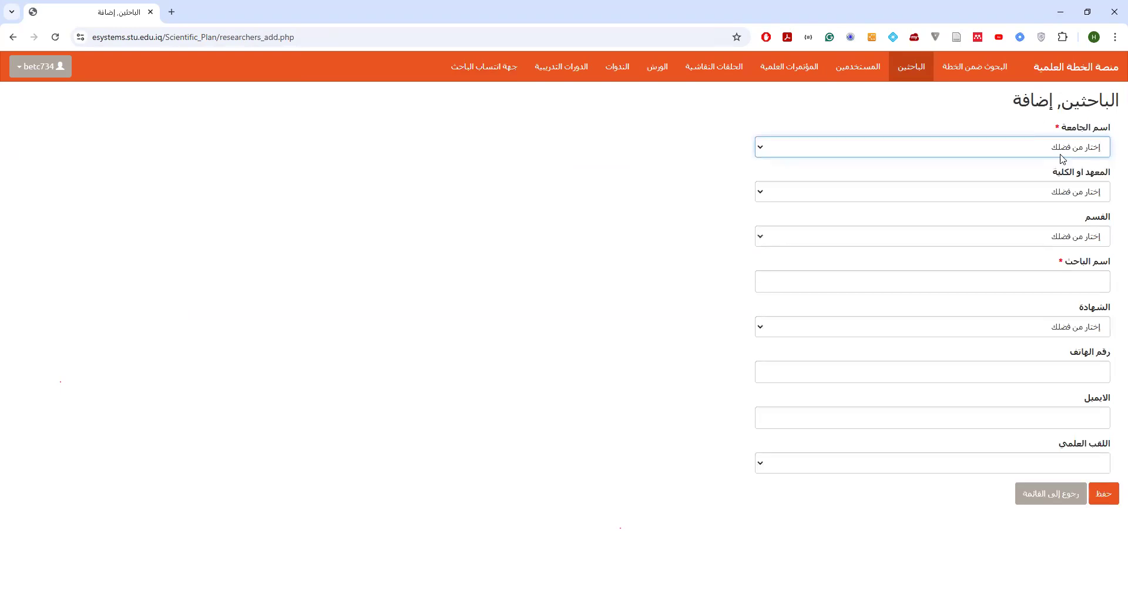
pyautogui.click(1063, 150)
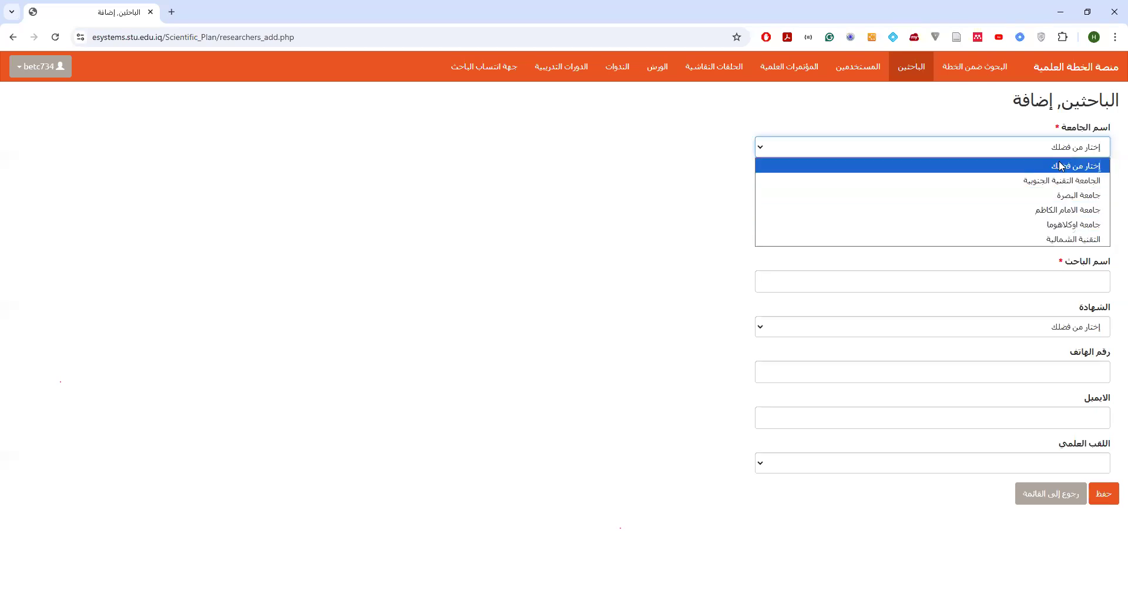
pyautogui.click(1078, 241)
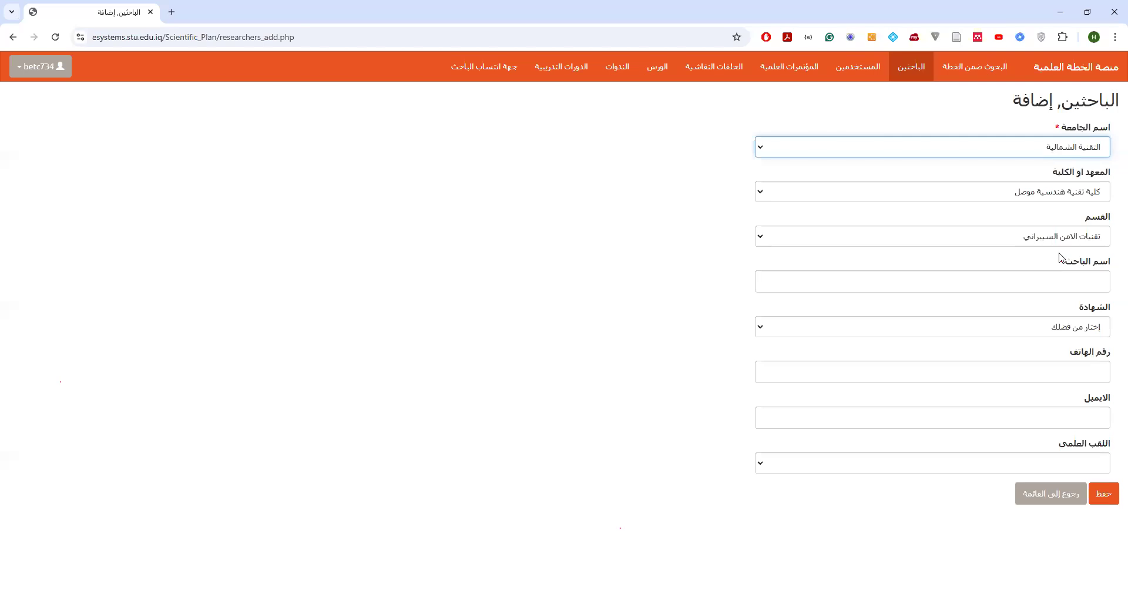
# - Switch to الجامعة التقنية الجنوبية, college الكلية التقنية الادارية / البصرة, department قسم تقنيات المحاسبة
pyautogui.click(1073, 194)
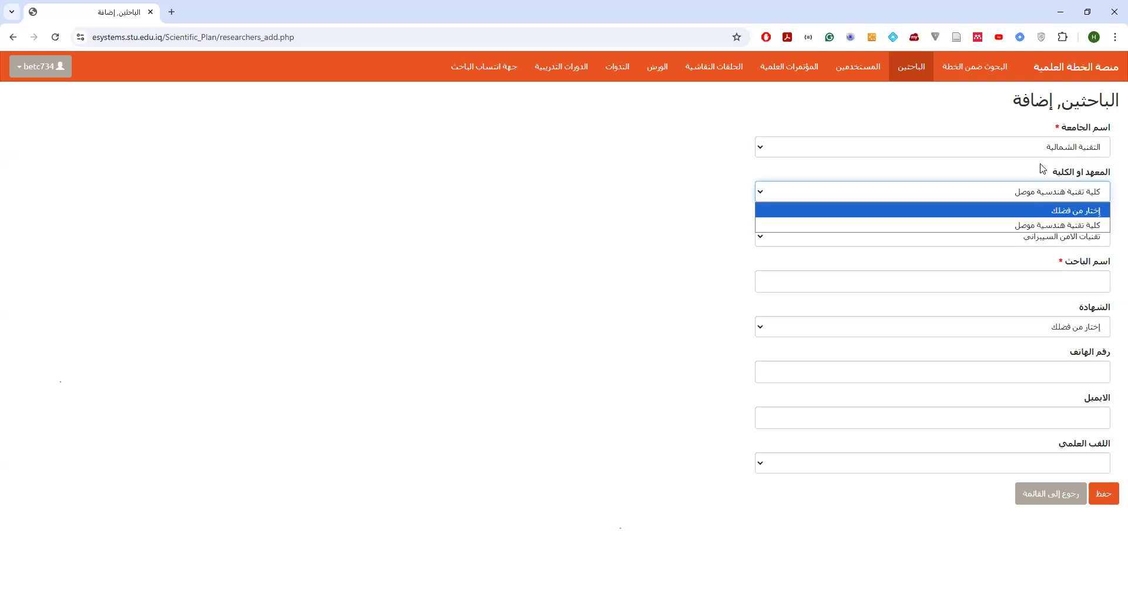
pyautogui.click(681, 240)
pyautogui.click(1073, 146)
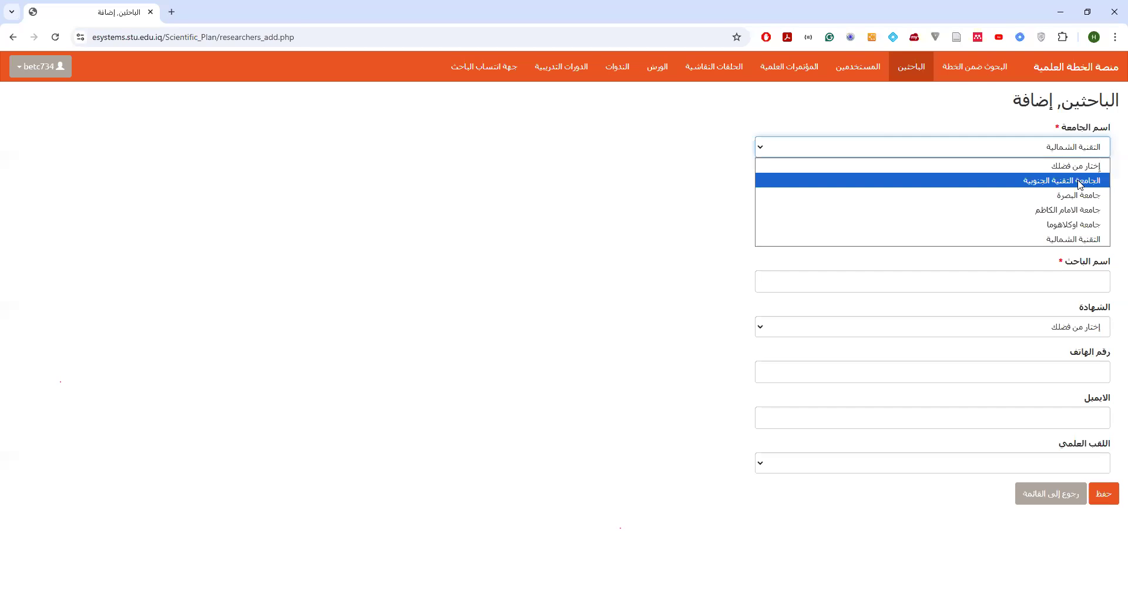
pyautogui.click(1078, 180)
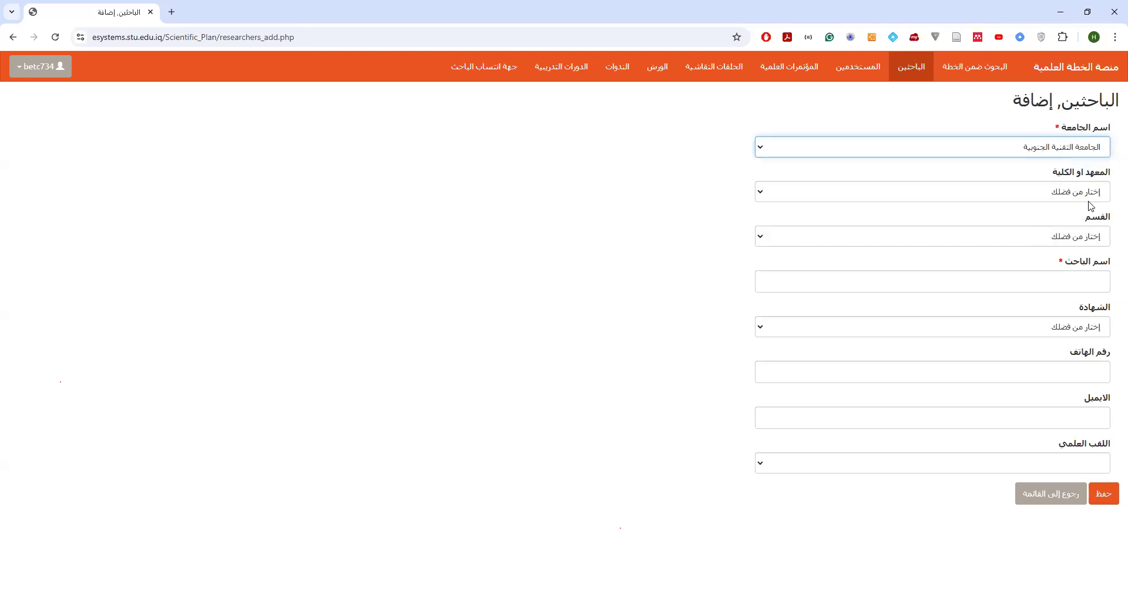
pyautogui.click(1090, 199)
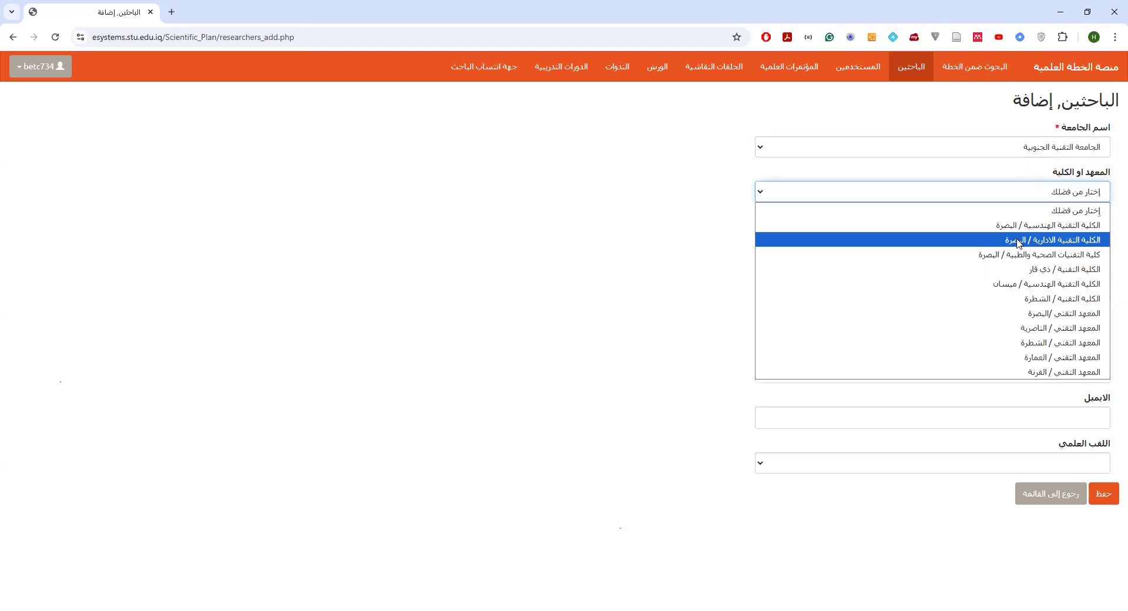
pyautogui.click(1039, 241)
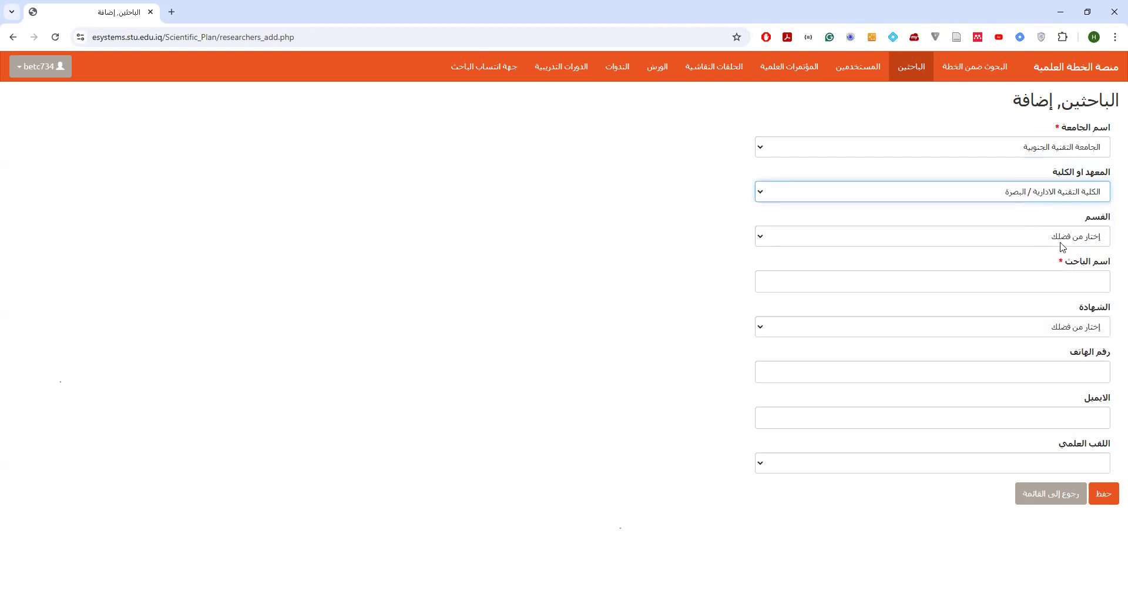
pyautogui.click(1062, 243)
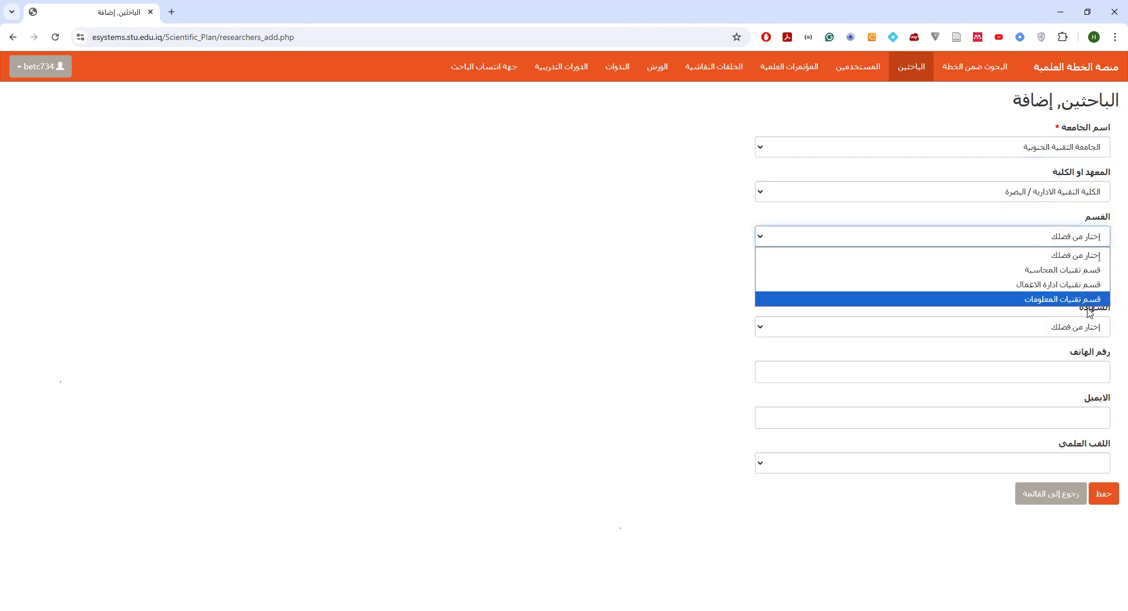
pyautogui.click(1087, 272)
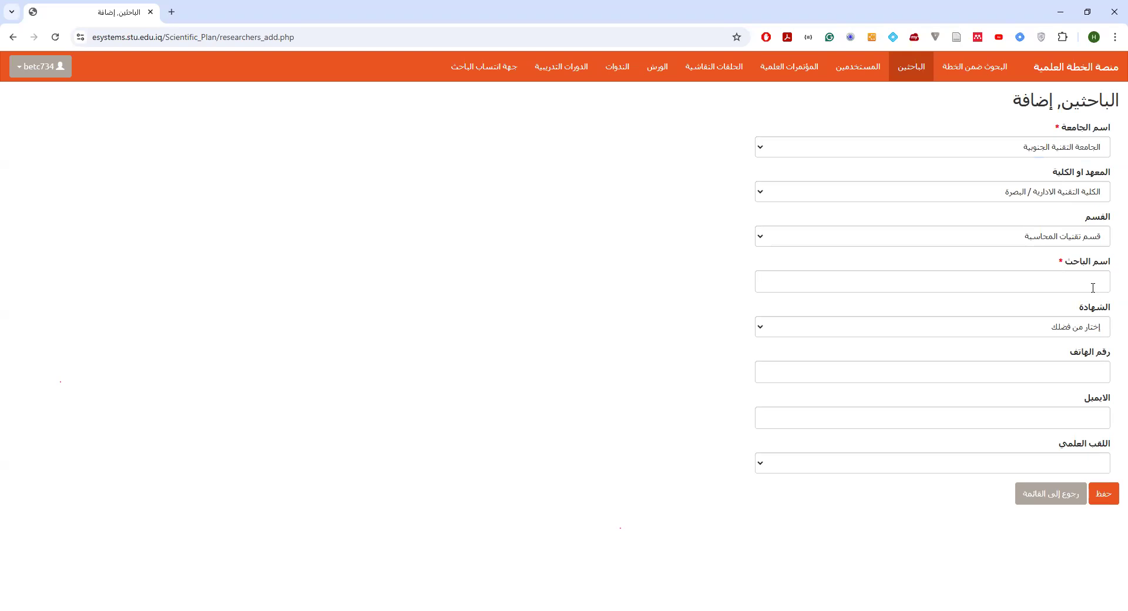
# - Set the researcher's academic title to مدرس
pyautogui.click(1094, 284)
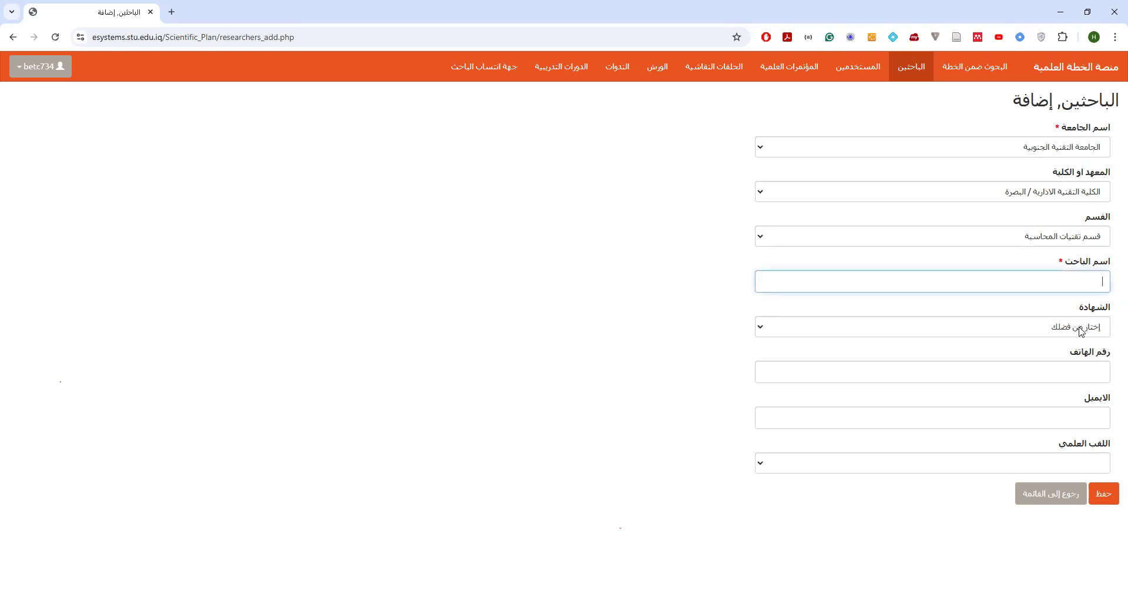
pyautogui.click(1062, 333)
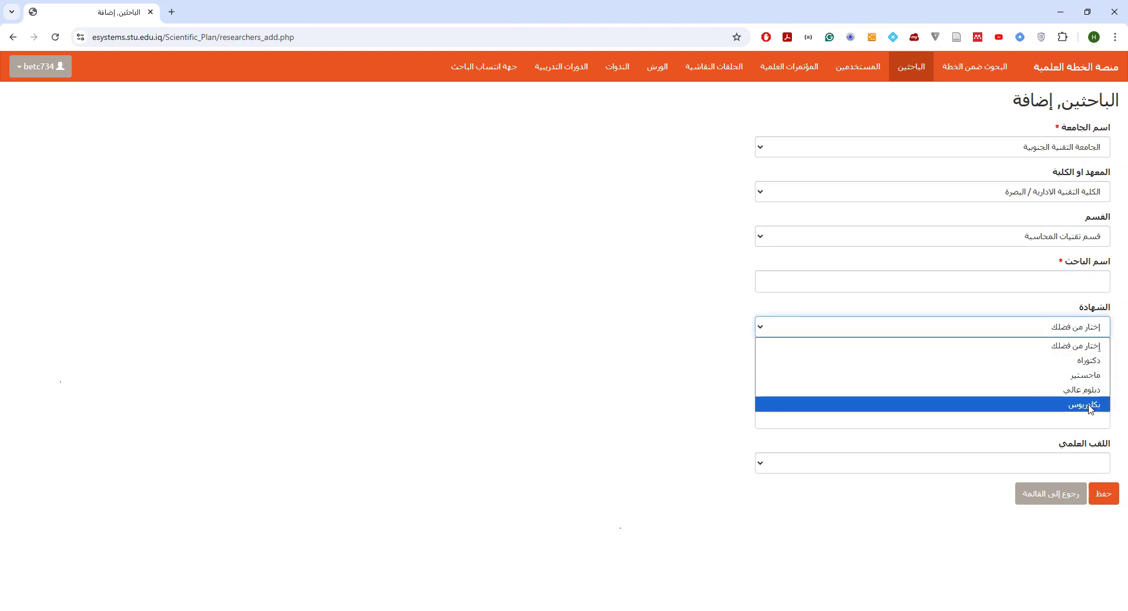
pyautogui.click(675, 339)
pyautogui.click(1069, 373)
pyautogui.click(1084, 464)
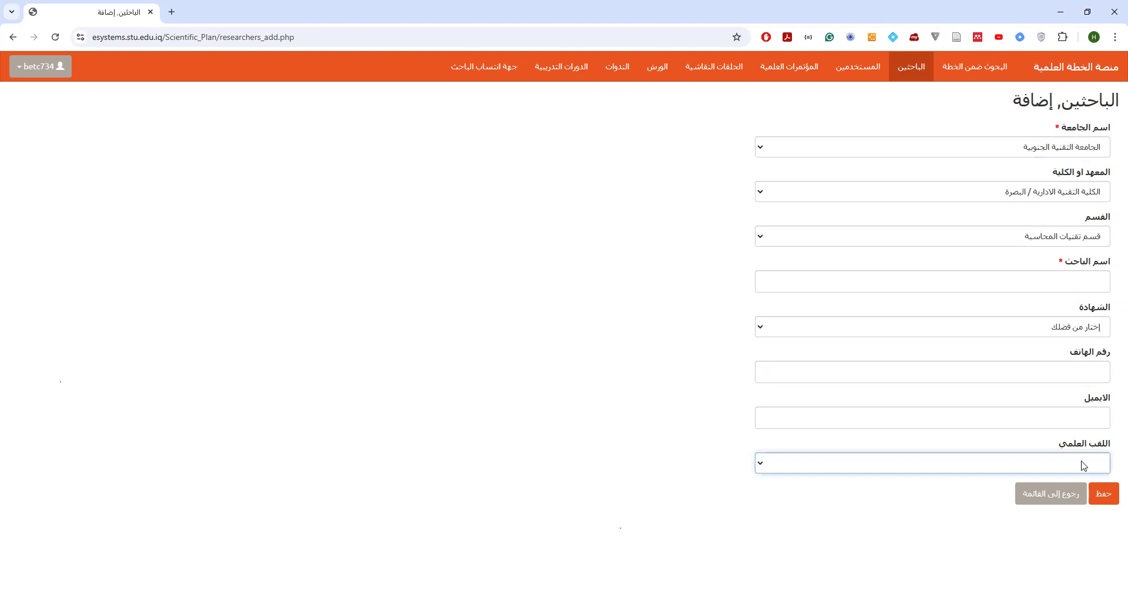
pyautogui.click(1084, 464)
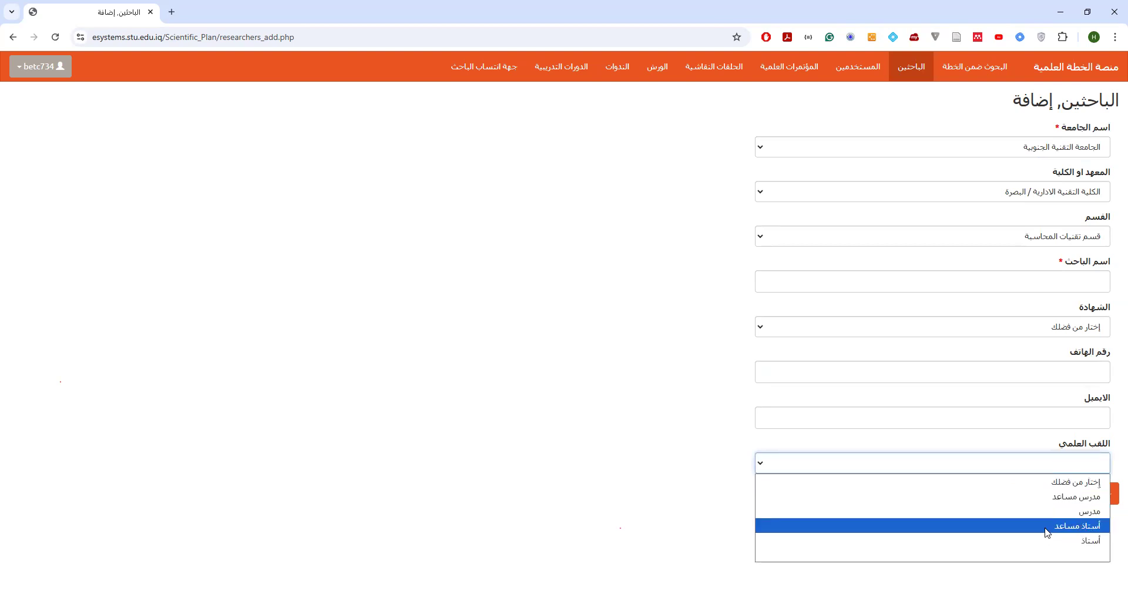
pyautogui.click(1088, 517)
# - Set the researcher's degree to دكتوراه
pyautogui.click(1093, 282)
pyautogui.click(1084, 329)
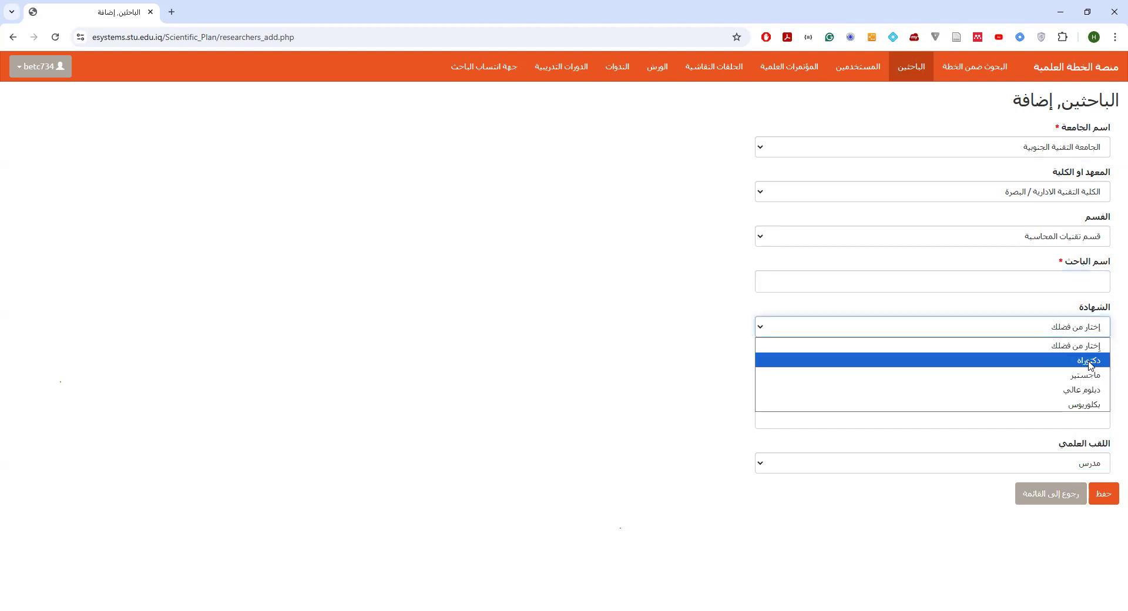
pyautogui.click(1090, 361)
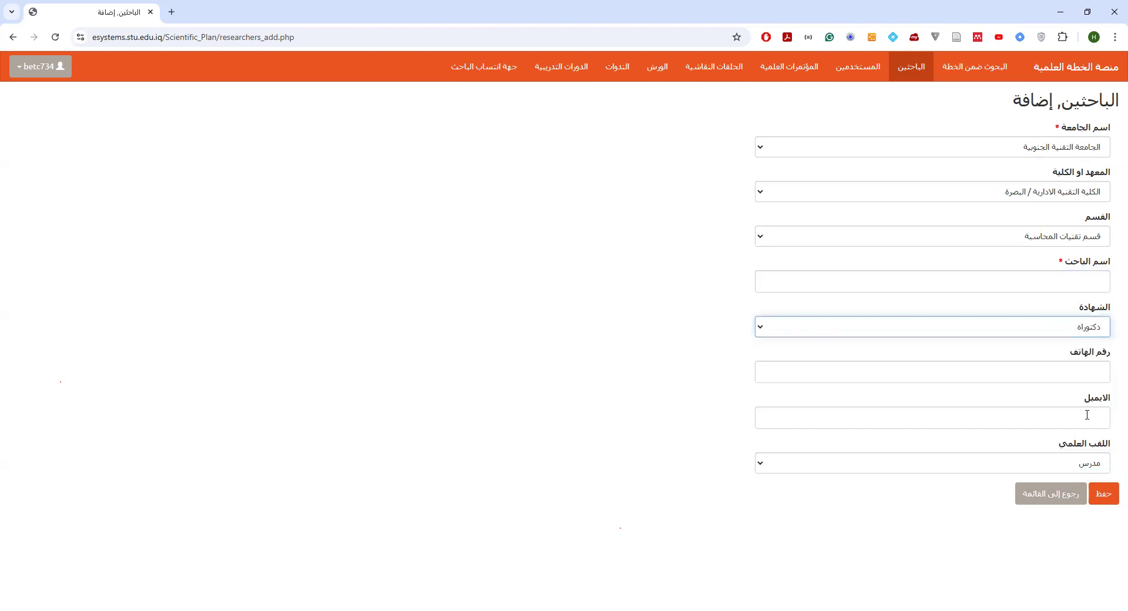
pyautogui.click(1081, 364)
pyautogui.click(1089, 411)
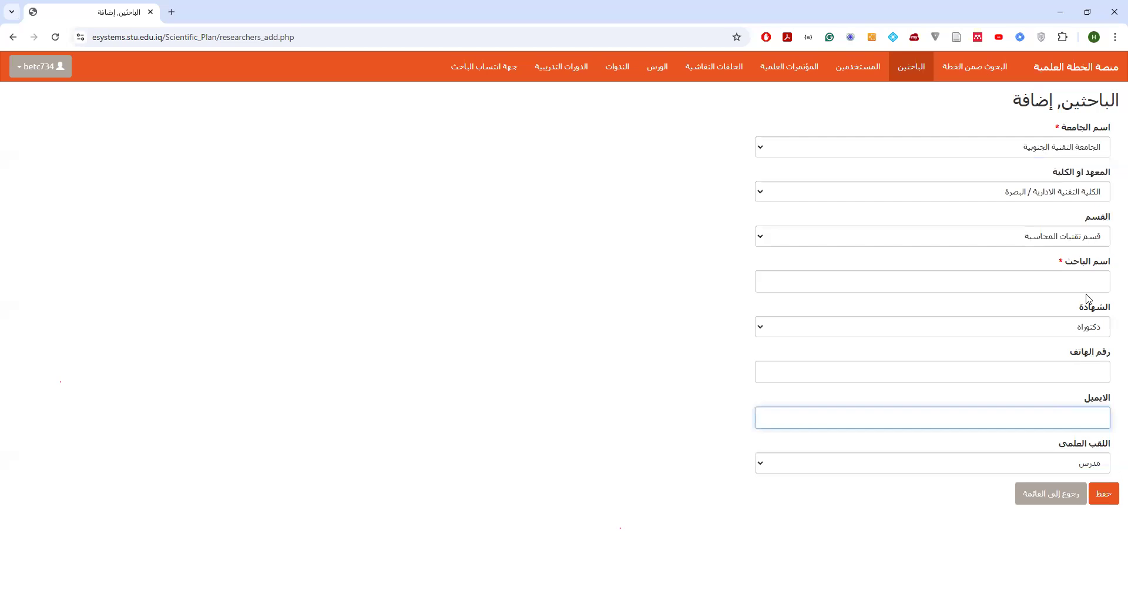
pyautogui.click(1091, 279)
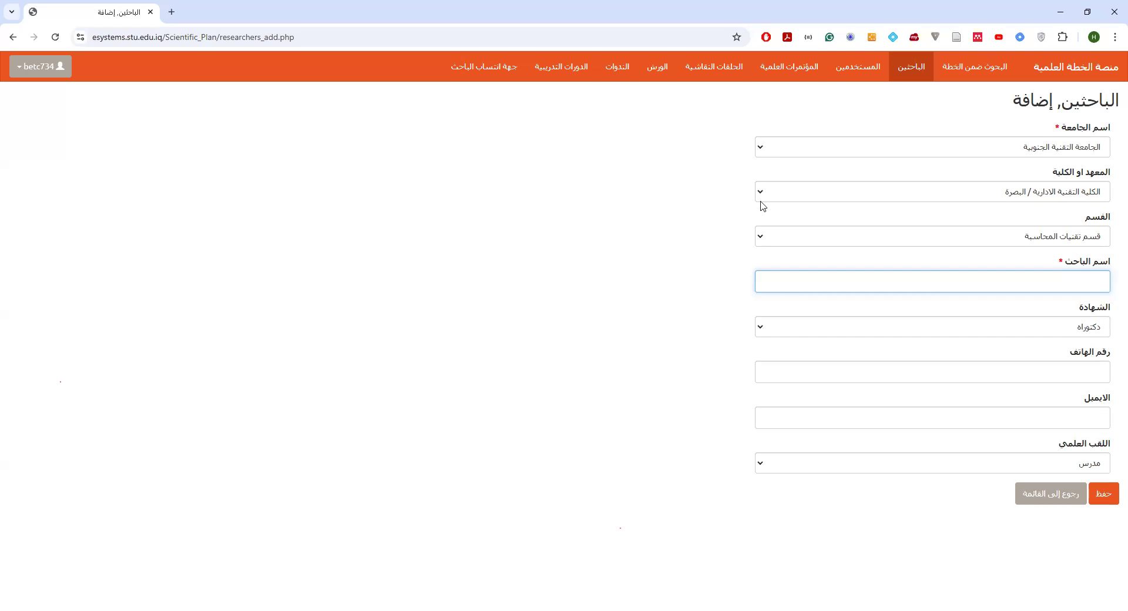
# - Abandon the unsaved researcher form and open the research-in-plan records list
pyautogui.click(1046, 69)
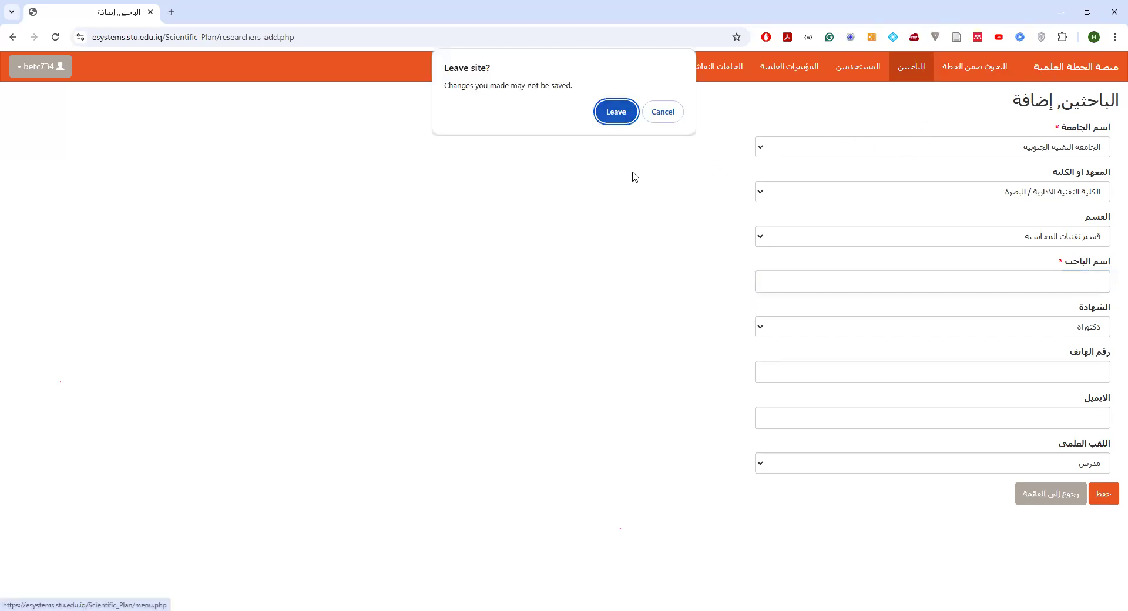
pyautogui.press('Return')
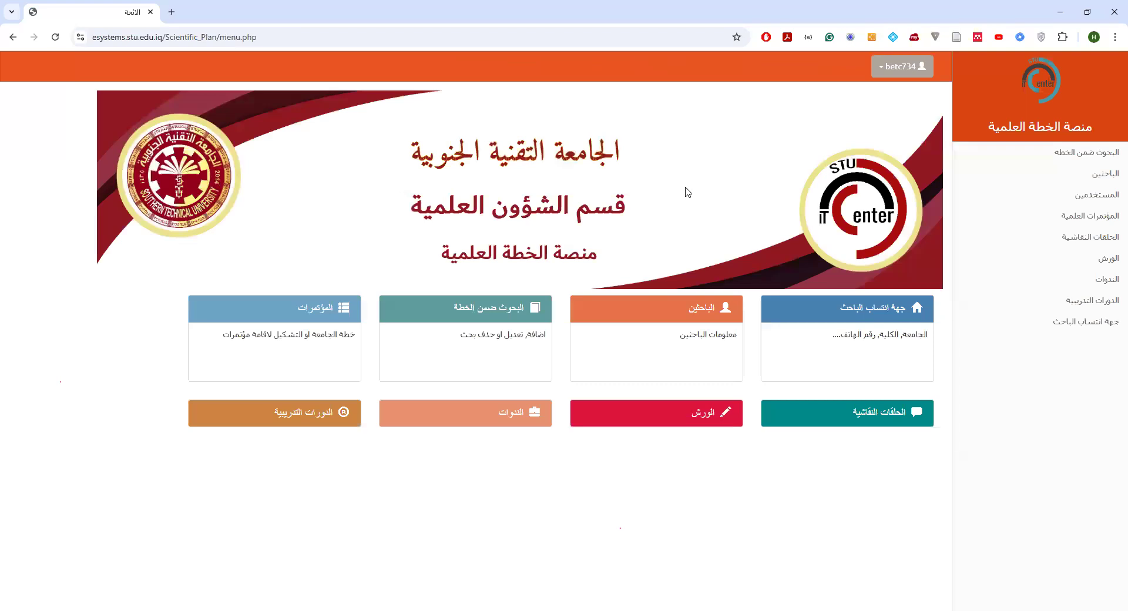
pyautogui.click(508, 307)
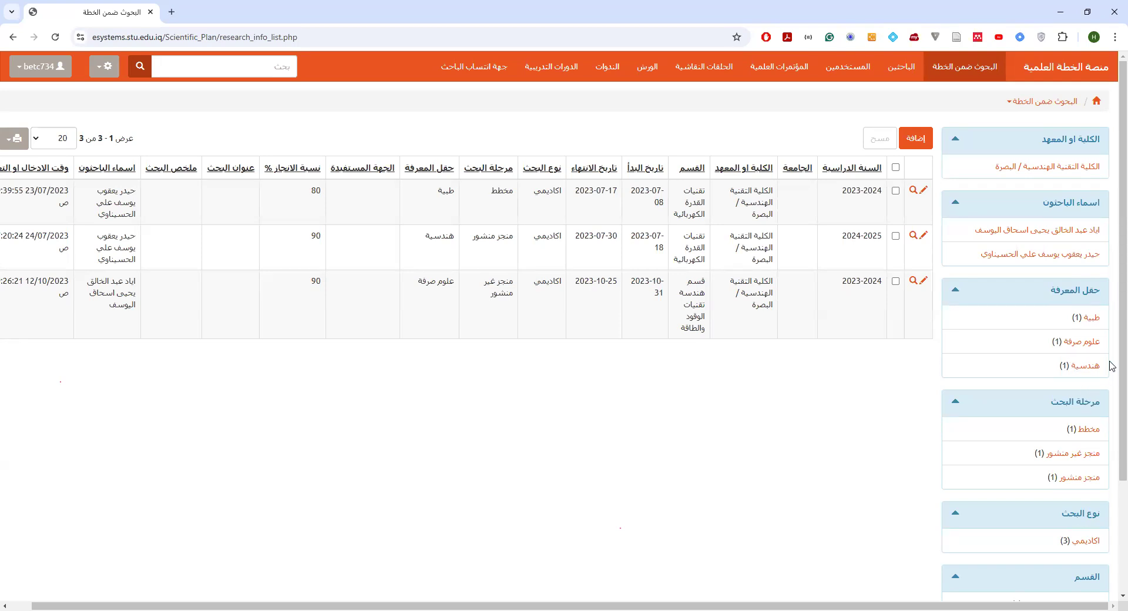
pyautogui.scroll(-2, 1111, 364)
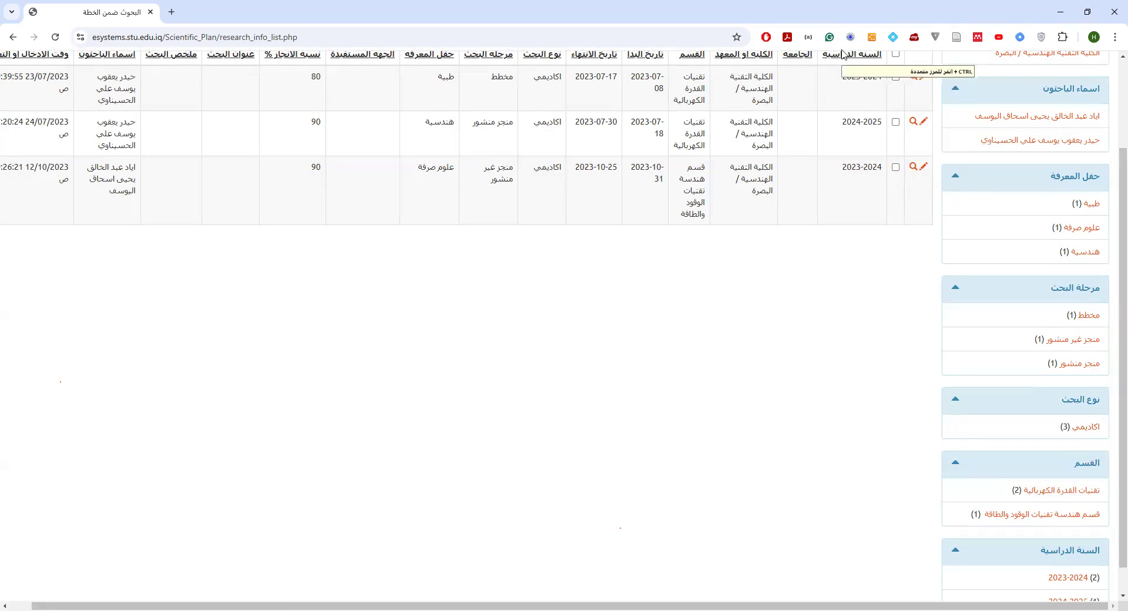
pyautogui.scroll(2, 845, 121)
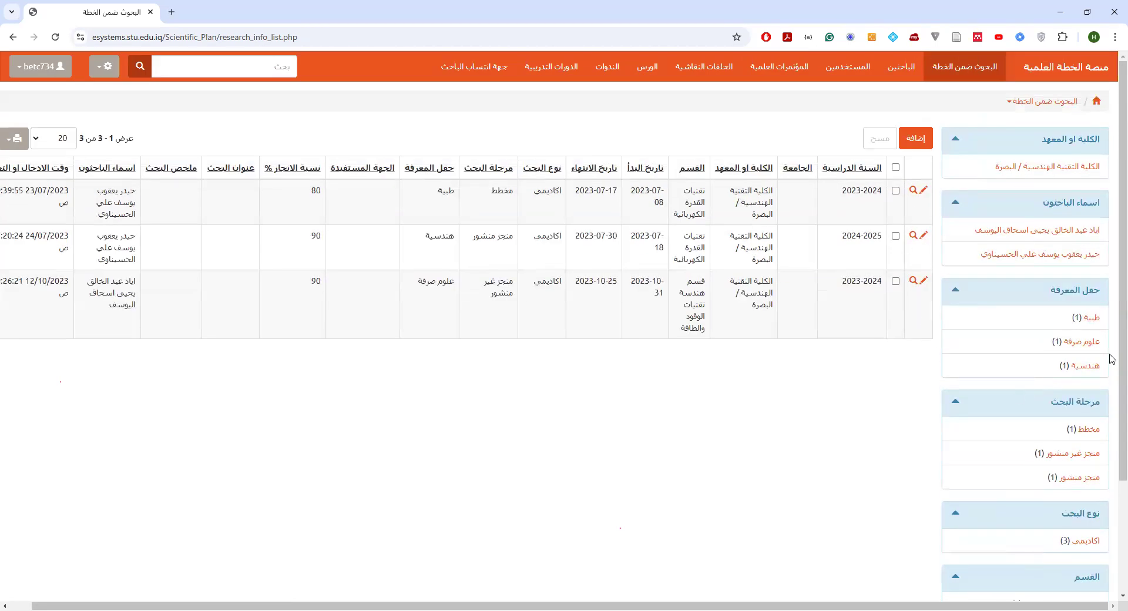
pyautogui.scroll(-1, 1112, 376)
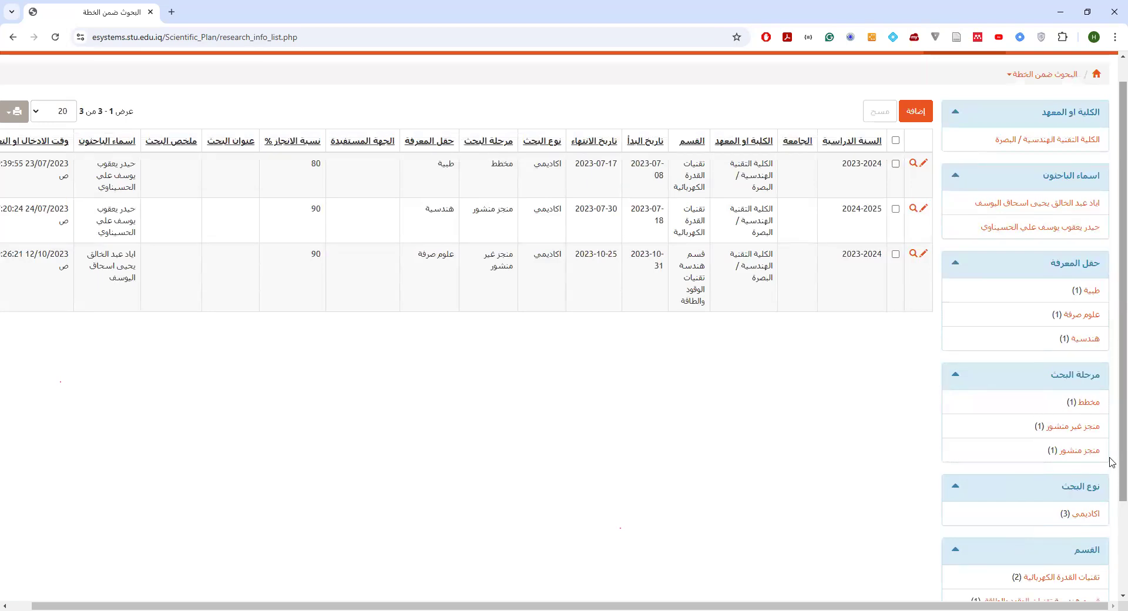
pyautogui.scroll(-2, 1111, 464)
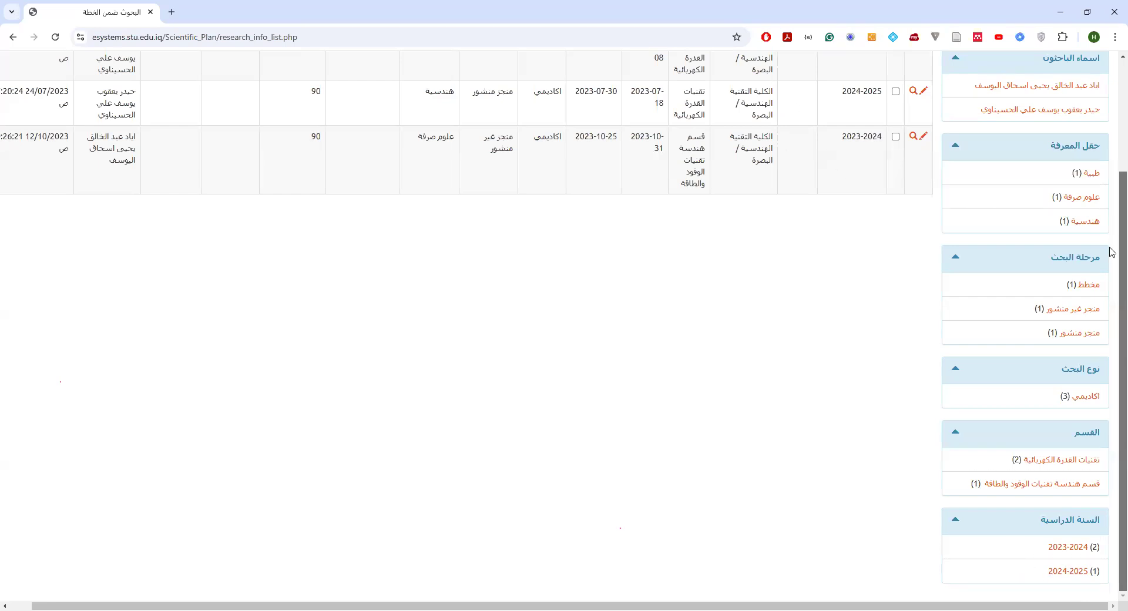
pyautogui.scroll(2, 1112, 215)
pyautogui.scroll(2, 1112, 215)
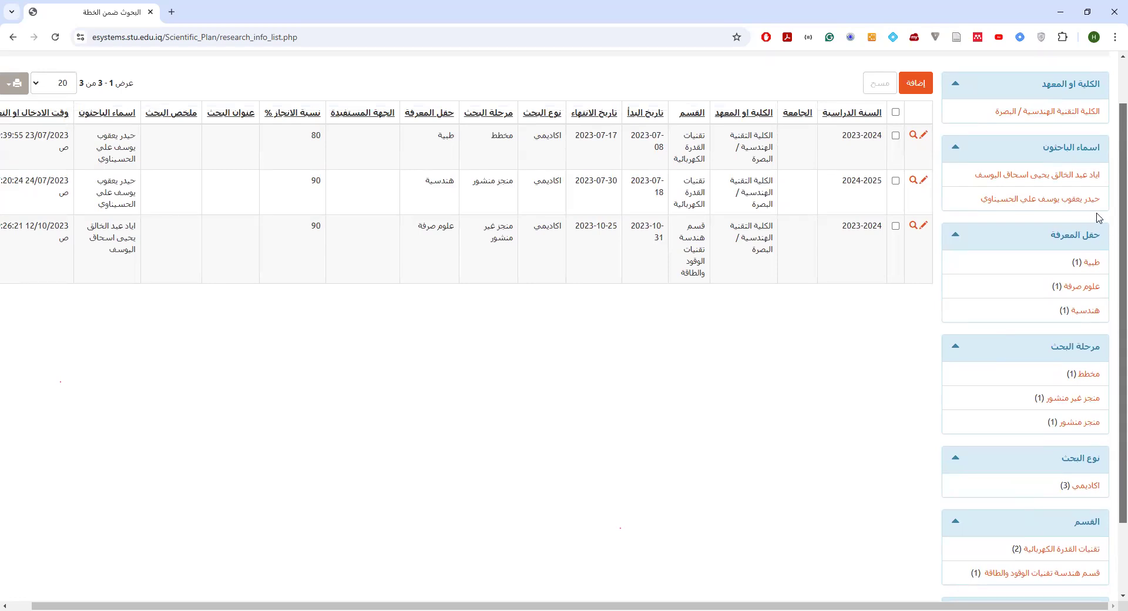
pyautogui.scroll(2, 1112, 246)
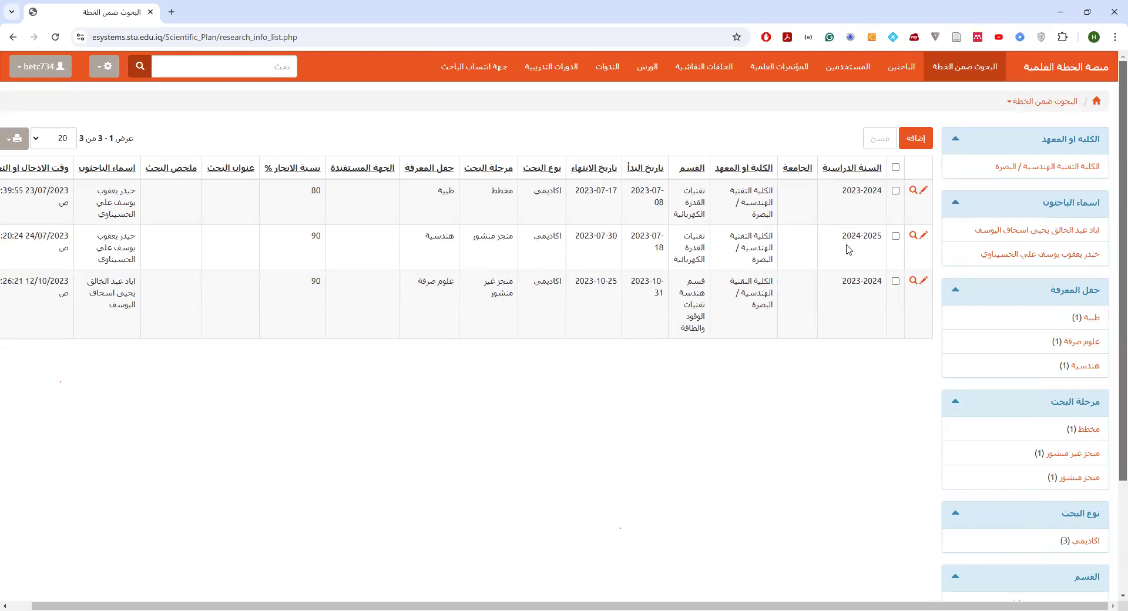
# - Start a new research-in-plan record with department هندسة تقنيات البيئة و التلوث
pyautogui.click(915, 141)
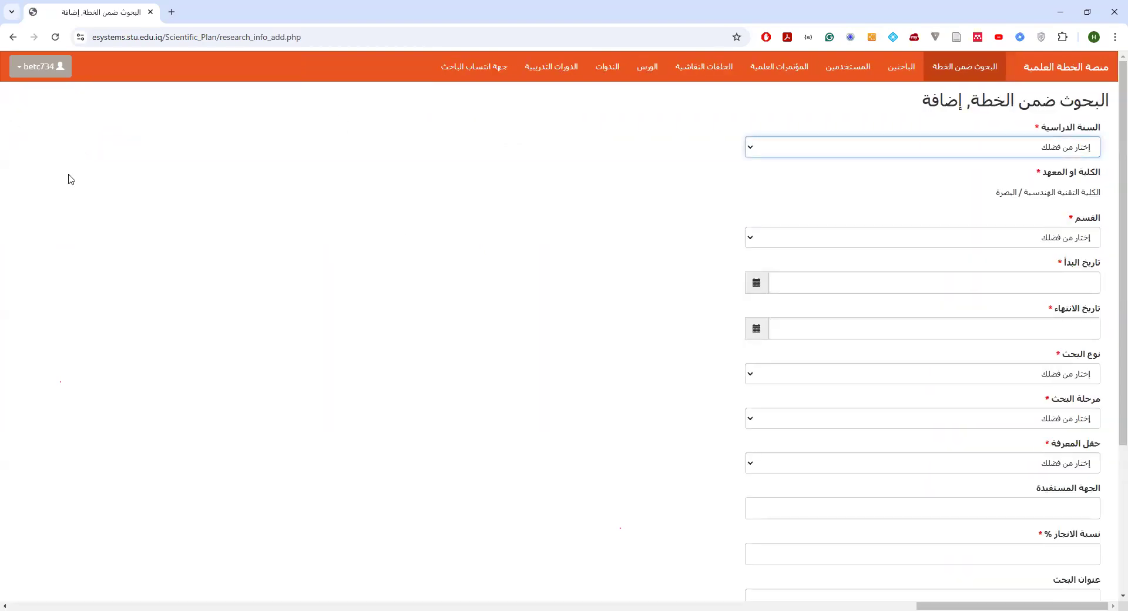
pyautogui.scroll(-4, 1110, 265)
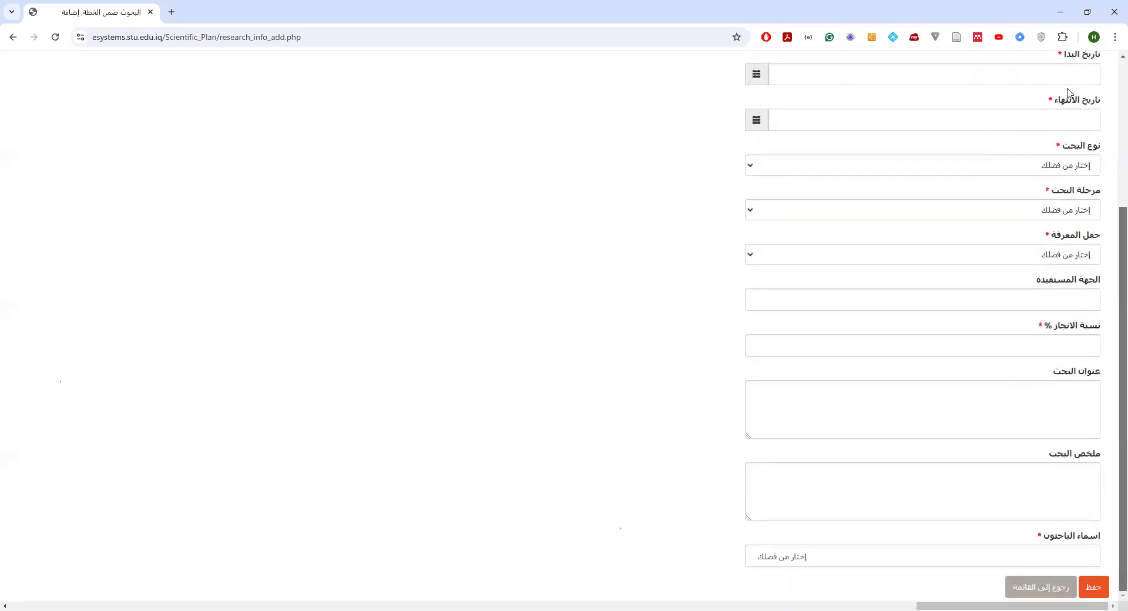
pyautogui.click(1061, 74)
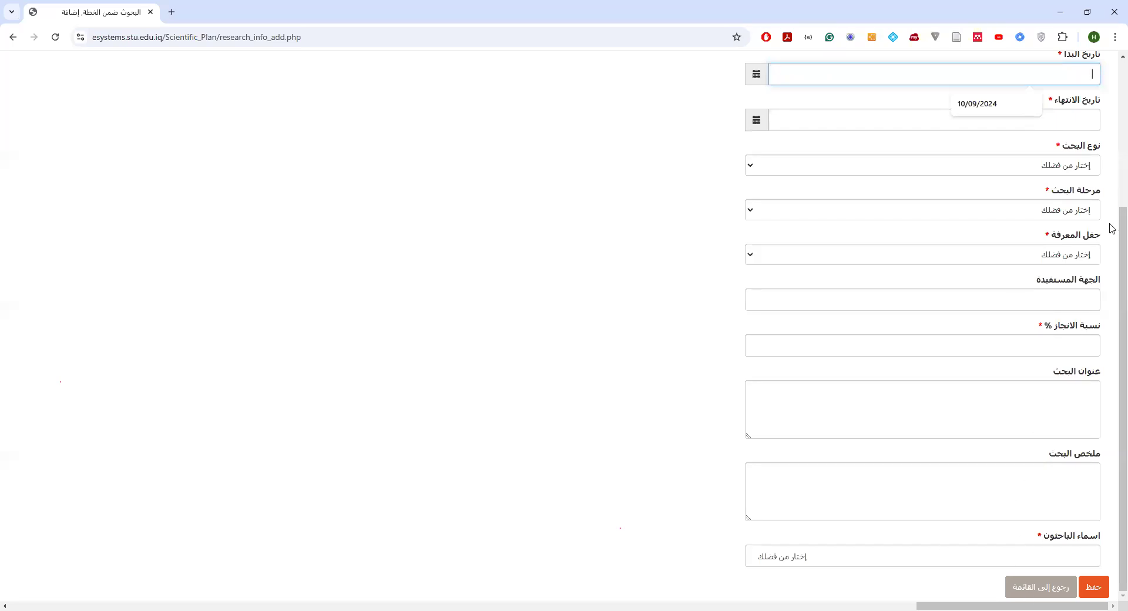
pyautogui.scroll(3, 1108, 329)
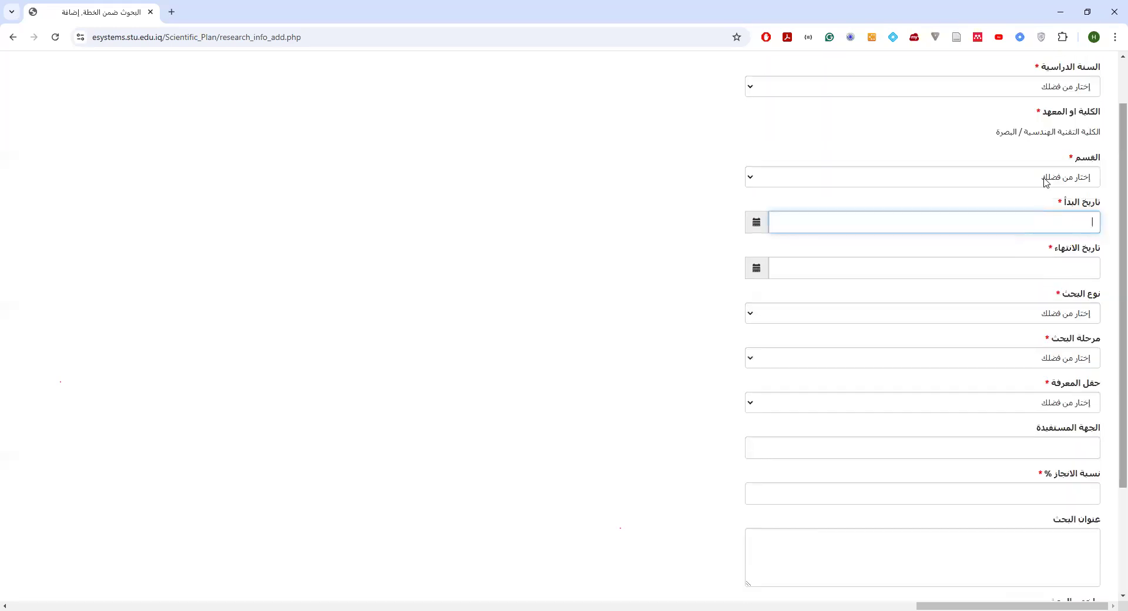
pyautogui.click(1045, 180)
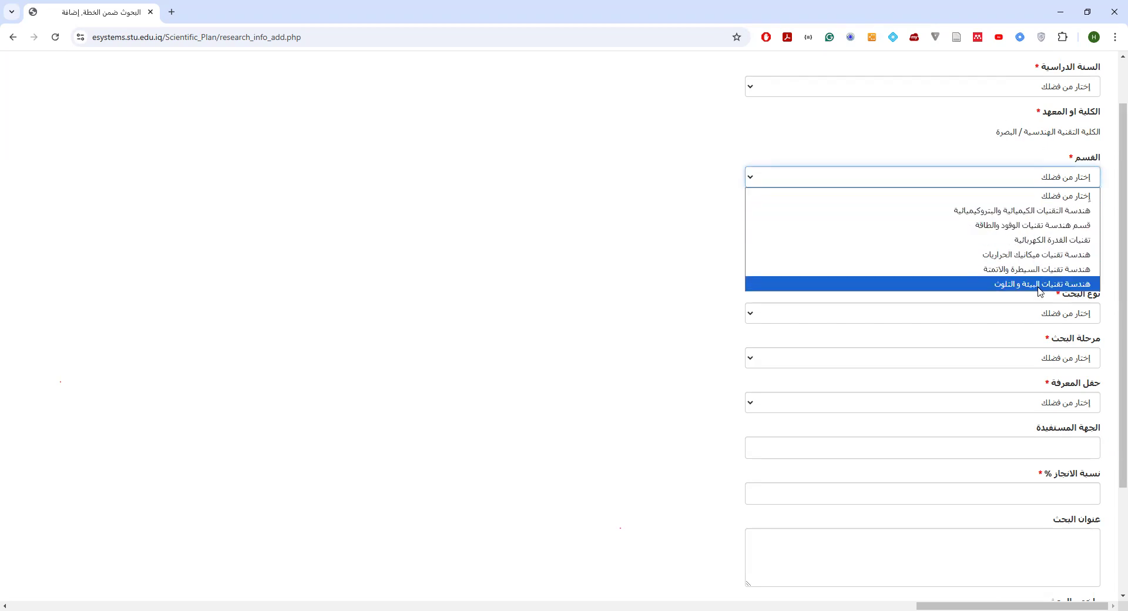
pyautogui.click(1043, 284)
pyautogui.click(940, 222)
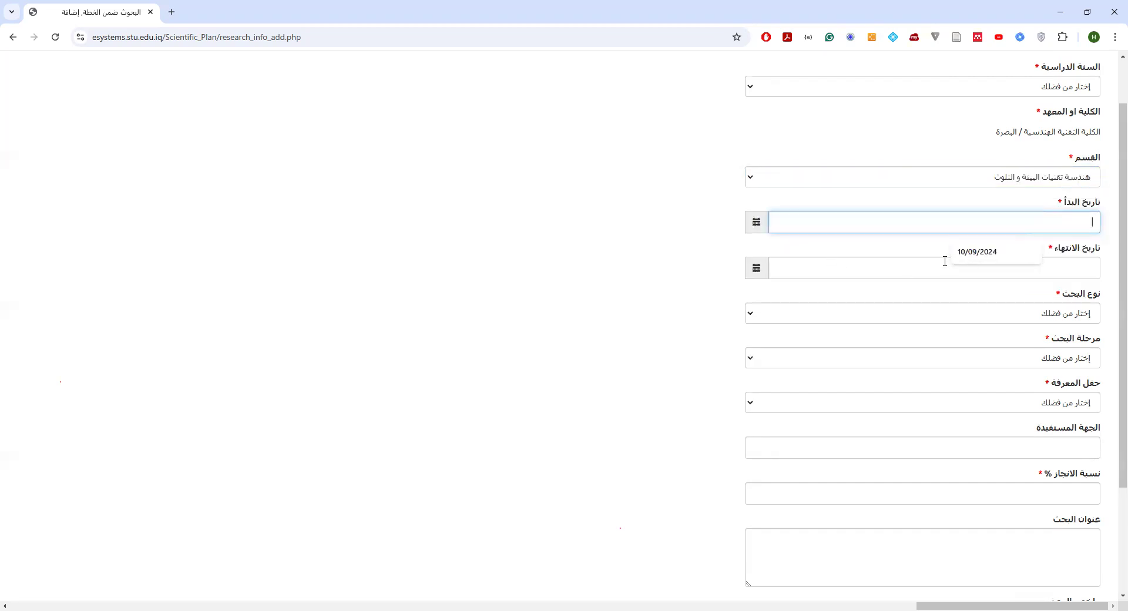
# - Keep 10/09/2024 as the start date and set the end date to 12/05/2025
pyautogui.click(967, 253)
pyautogui.click(762, 274)
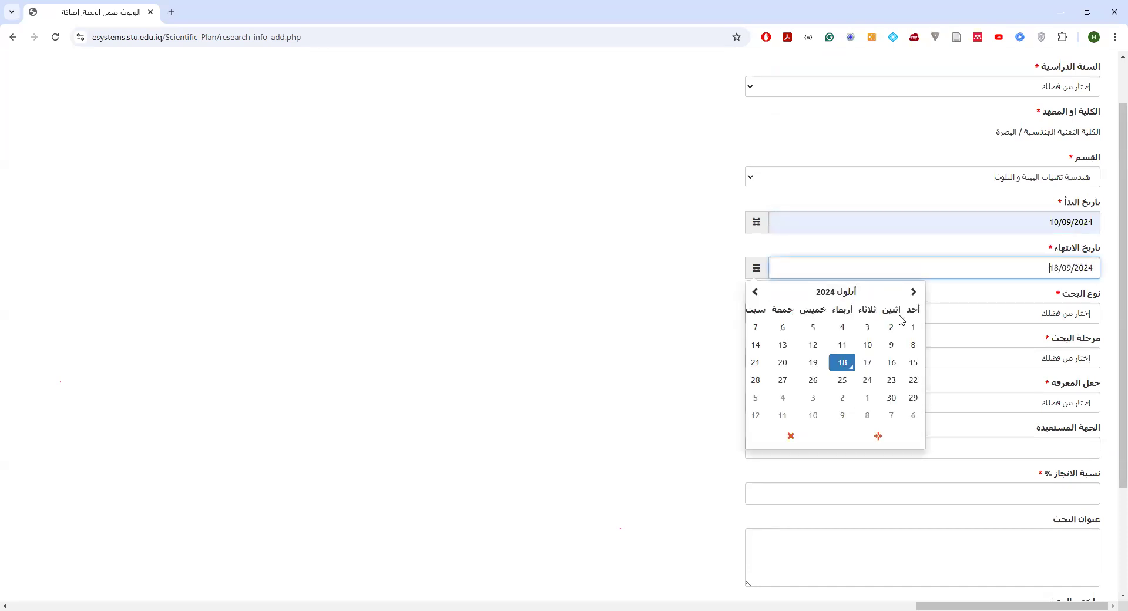
pyautogui.doubleClick(914, 295)
pyautogui.doubleClick(914, 292)
pyautogui.doubleClick(914, 292)
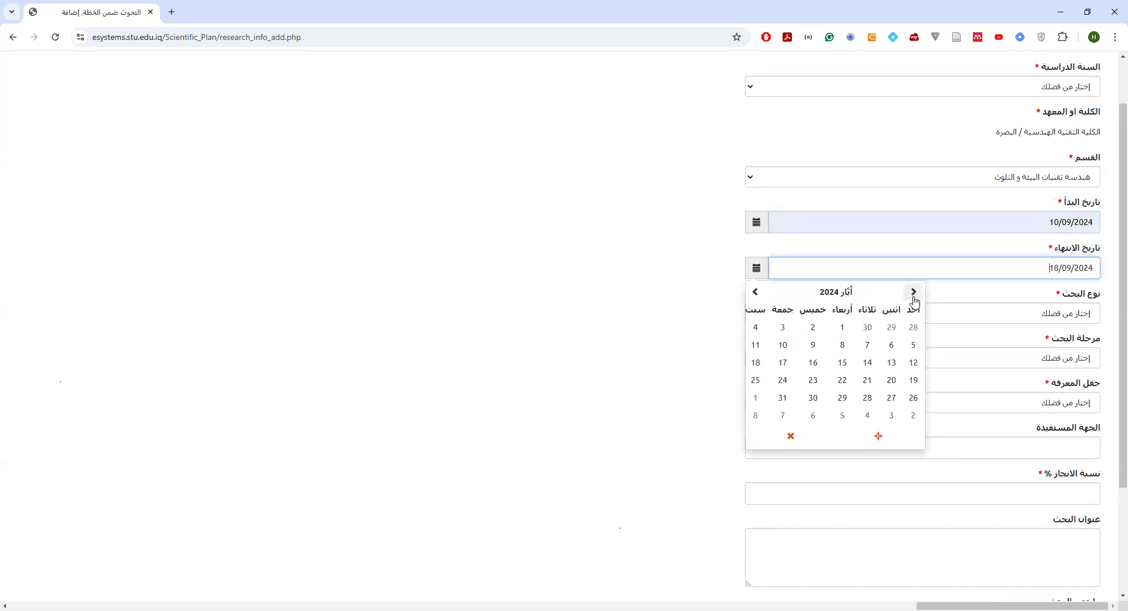
pyautogui.doubleClick(755, 292)
pyautogui.doubleClick(755, 292)
pyautogui.click(756, 292)
pyautogui.doubleClick(756, 292)
pyautogui.click(756, 292)
pyautogui.doubleClick(755, 292)
pyautogui.click(891, 362)
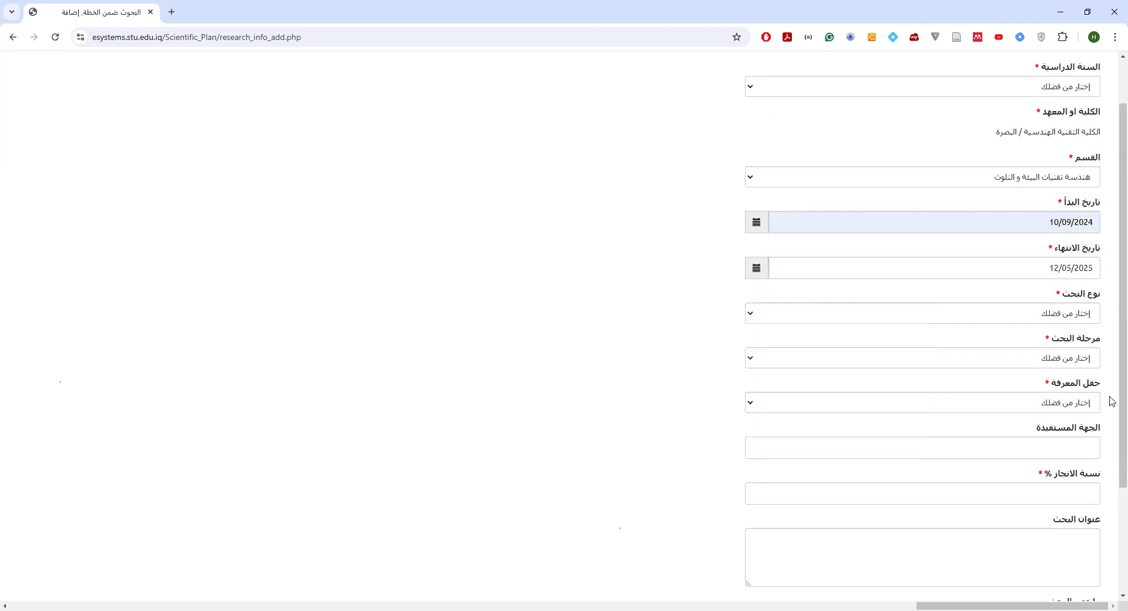
# - Set type تطبيقي, stage مستمر and field علوم صرفة, then begin the beneficiary وزارة البيئة
pyautogui.click(1075, 320)
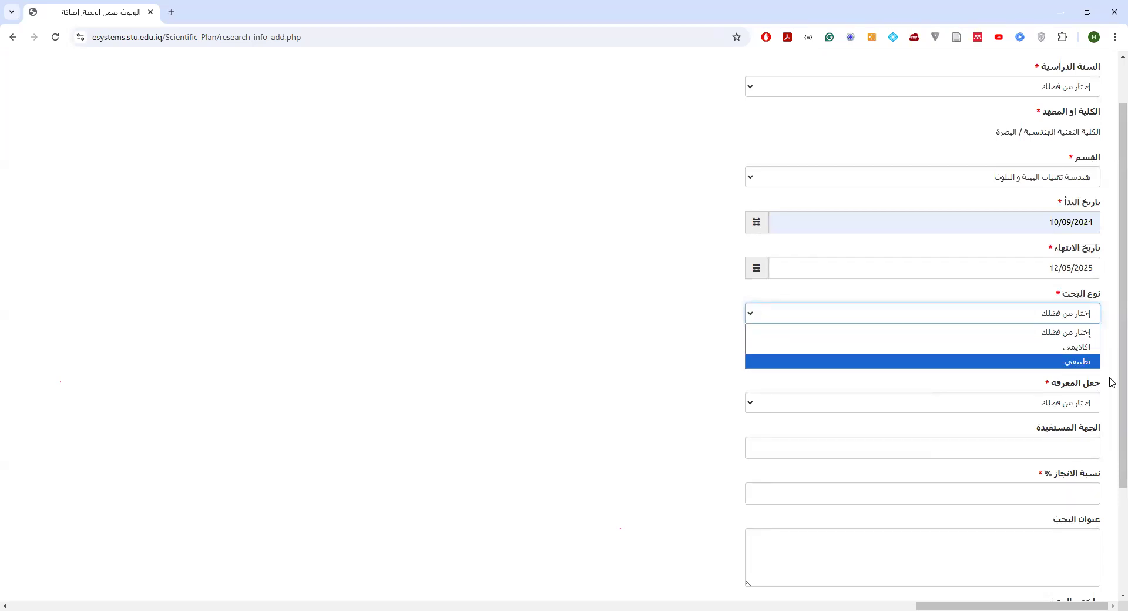
pyautogui.click(1044, 367)
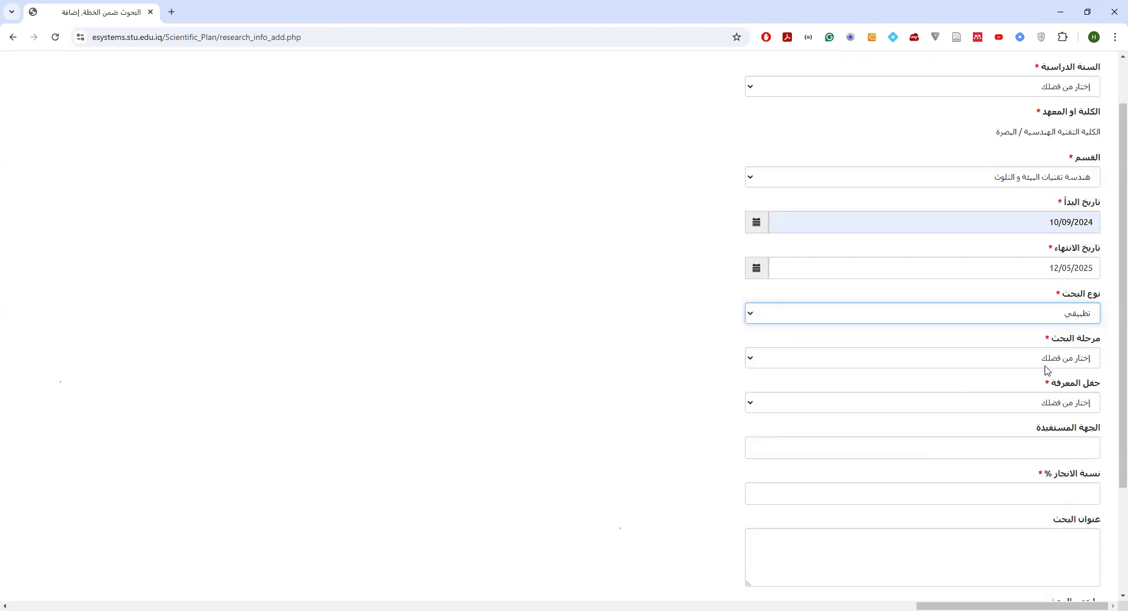
pyautogui.click(1046, 362)
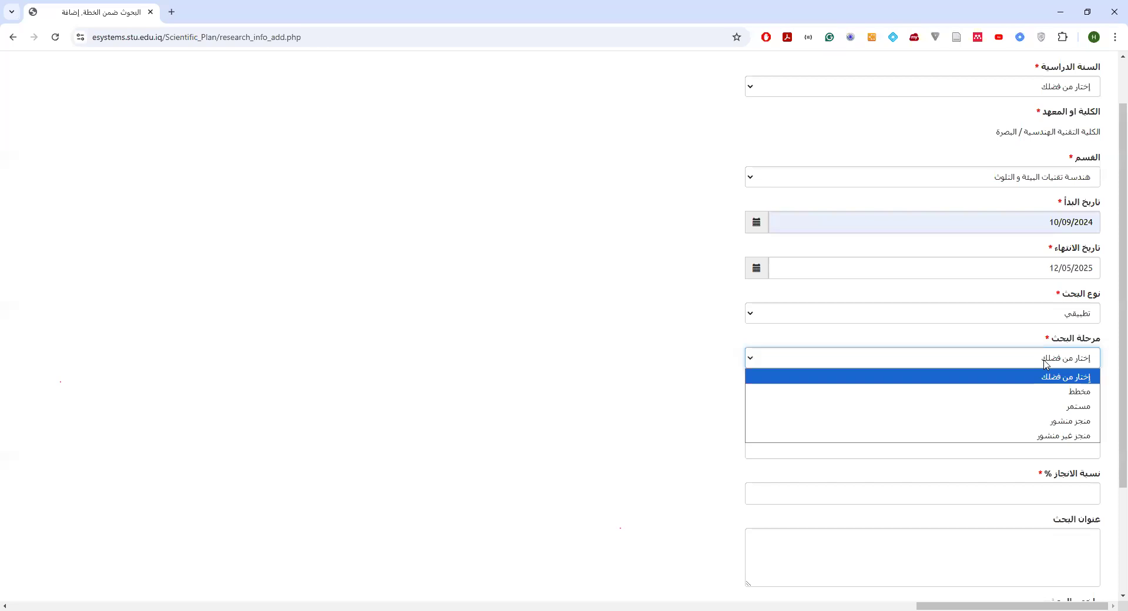
pyautogui.click(1084, 413)
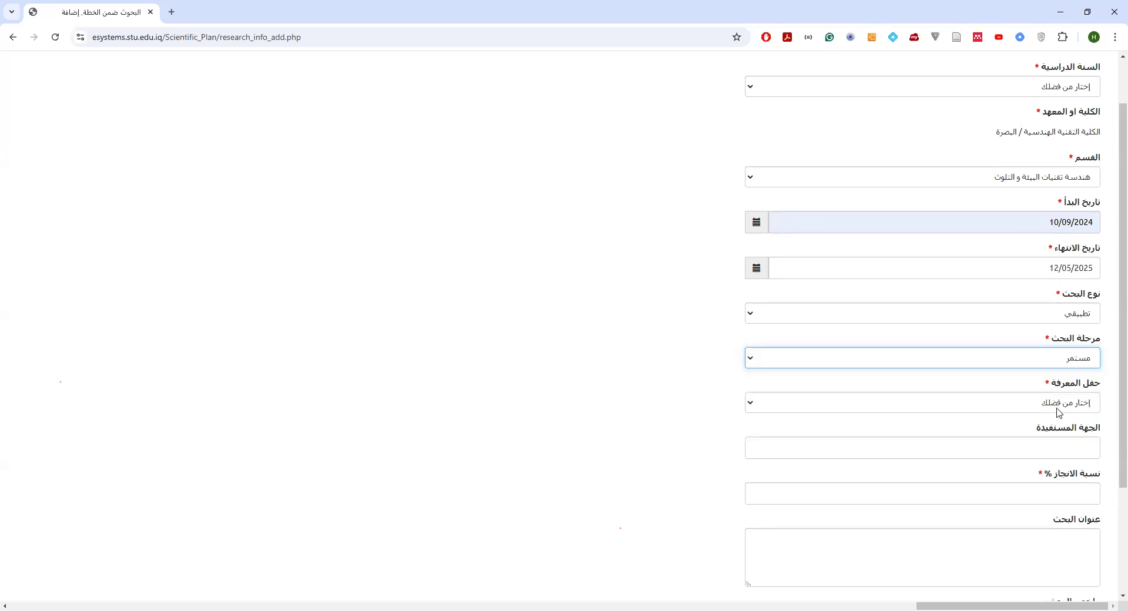
pyautogui.click(1058, 411)
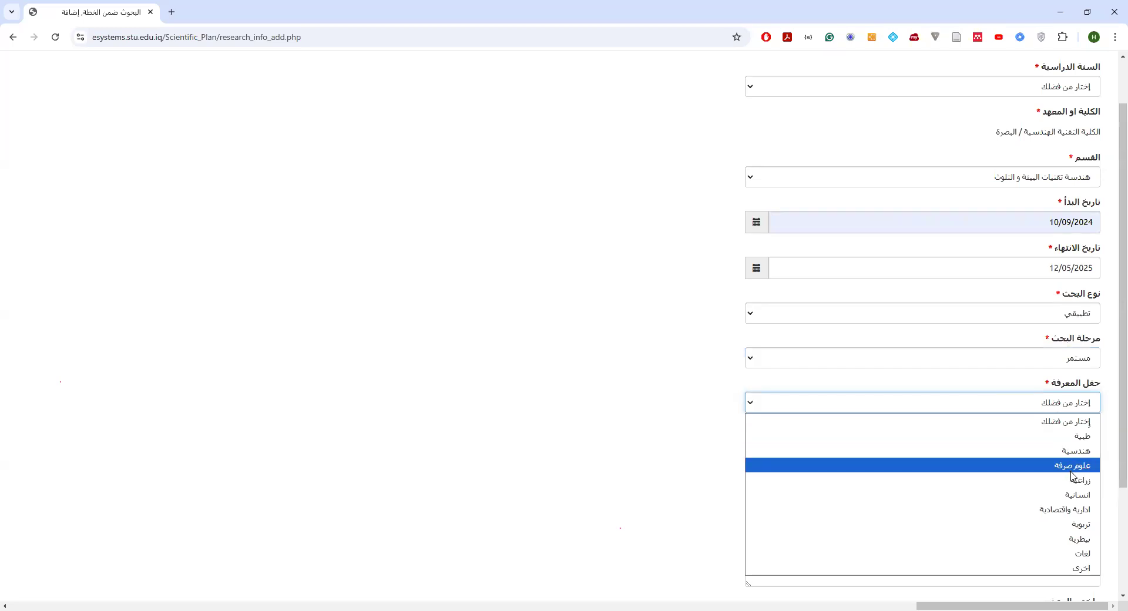
pyautogui.click(1071, 470)
pyautogui.click(1069, 445)
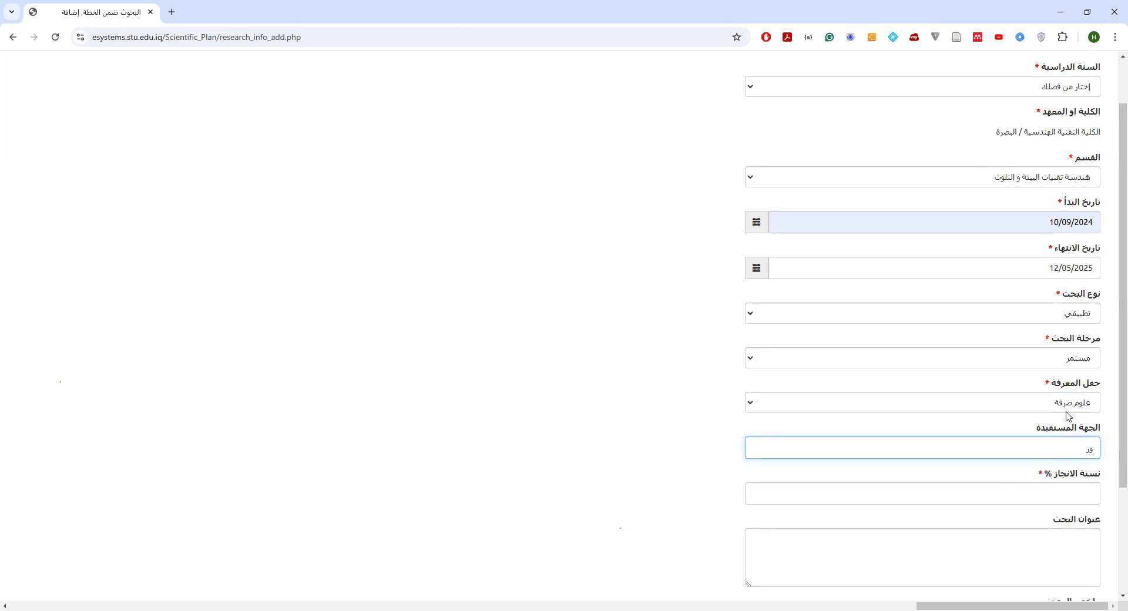
pyautogui.write('وزارة البيئة')
# - Enter 70 as the completion percentage
pyautogui.scroll(-2, 1110, 346)
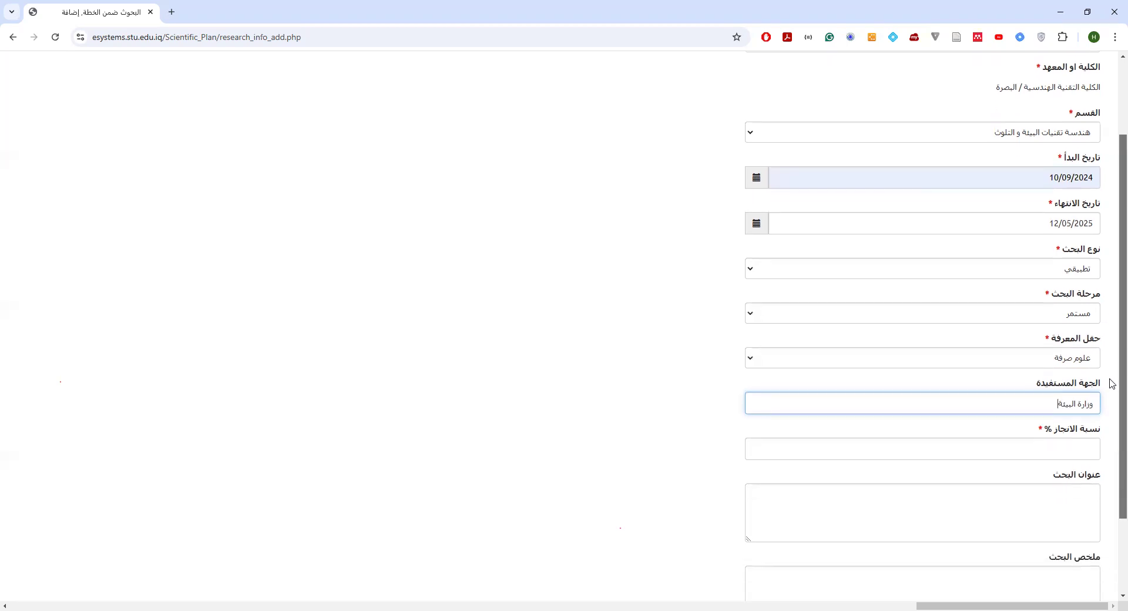
pyautogui.click(1064, 379)
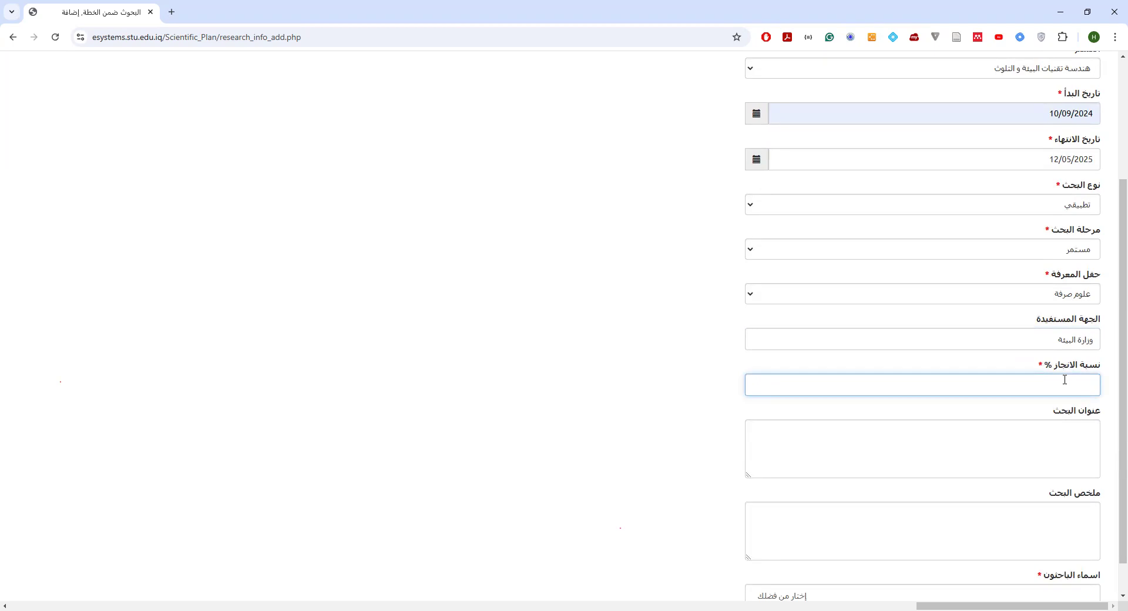
pyautogui.write('70')
# - Enter the research title التلوث المائي, correcting the mistyped keyboard-layout characters
pyautogui.click(1046, 448)
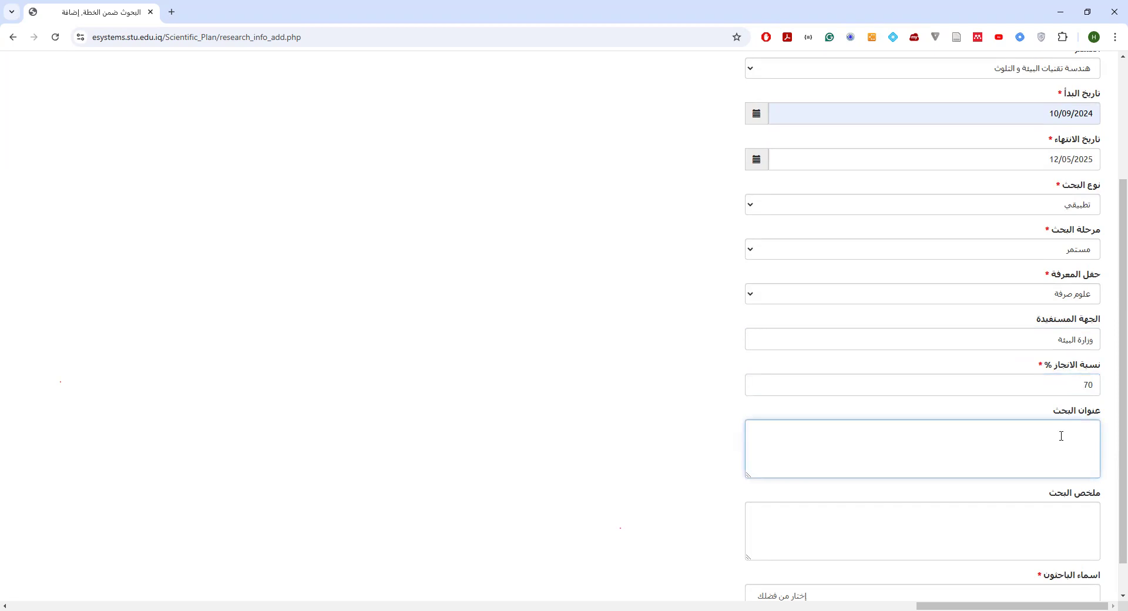
pyautogui.write('حخمعفا')
pyautogui.press('BackSpace')
pyautogui.press('BackSpace')
pyautogui.press('BackSpace')
pyautogui.press('BackSpace')
pyautogui.press('BackSpace')
pyautogui.press('BackSpace')
pyautogui.scroll(-1, 1112, 402)
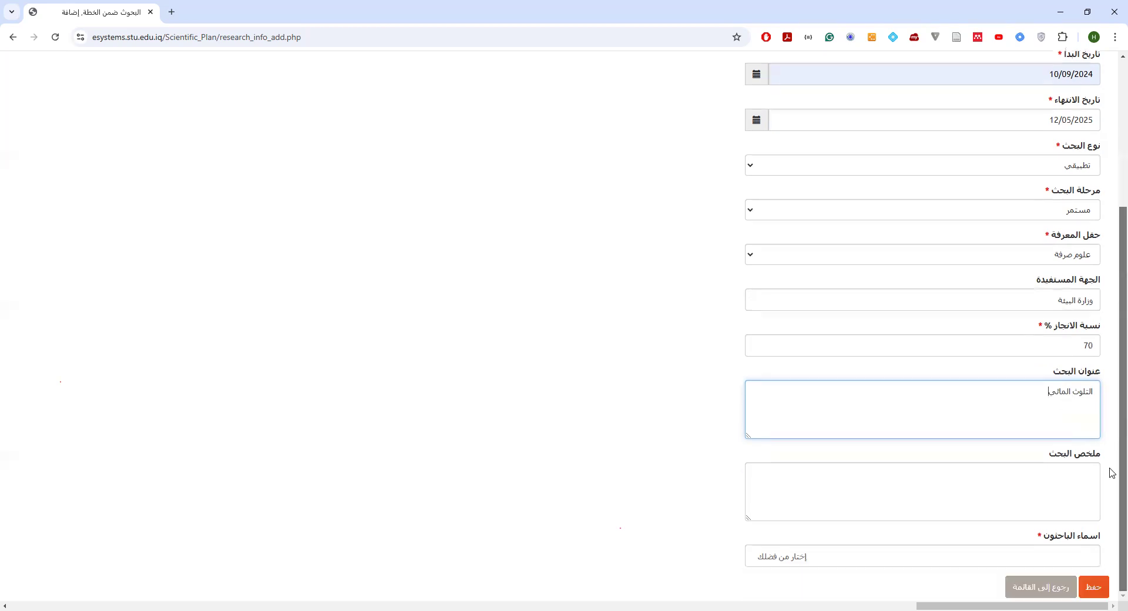
pyautogui.click(1072, 474)
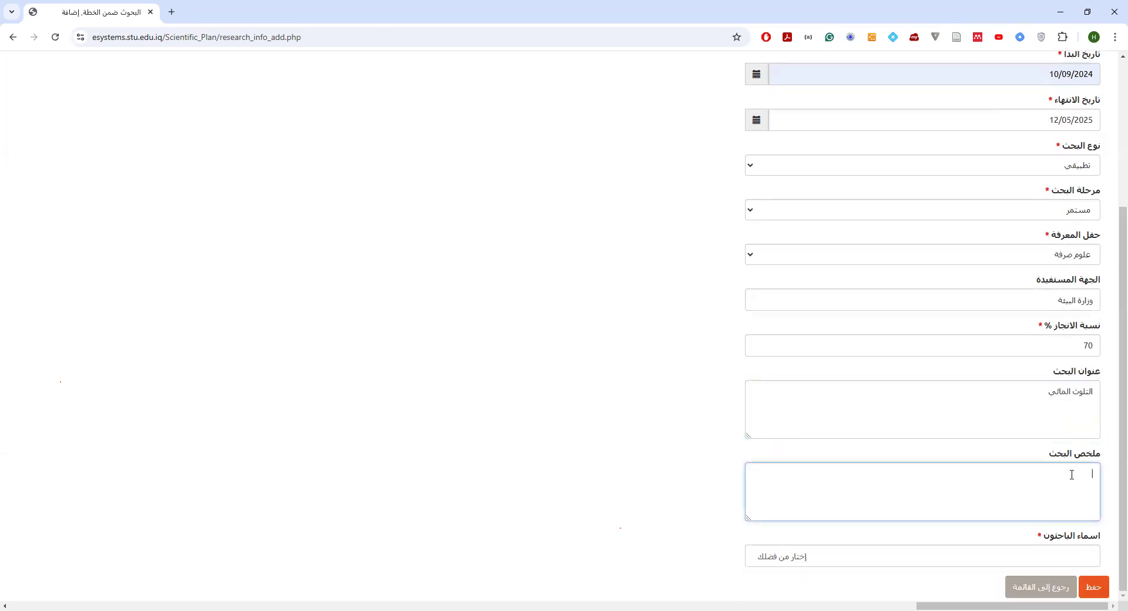
# - Add the researcher matching 'رعد' to the team and attempt to save
pyautogui.click(864, 560)
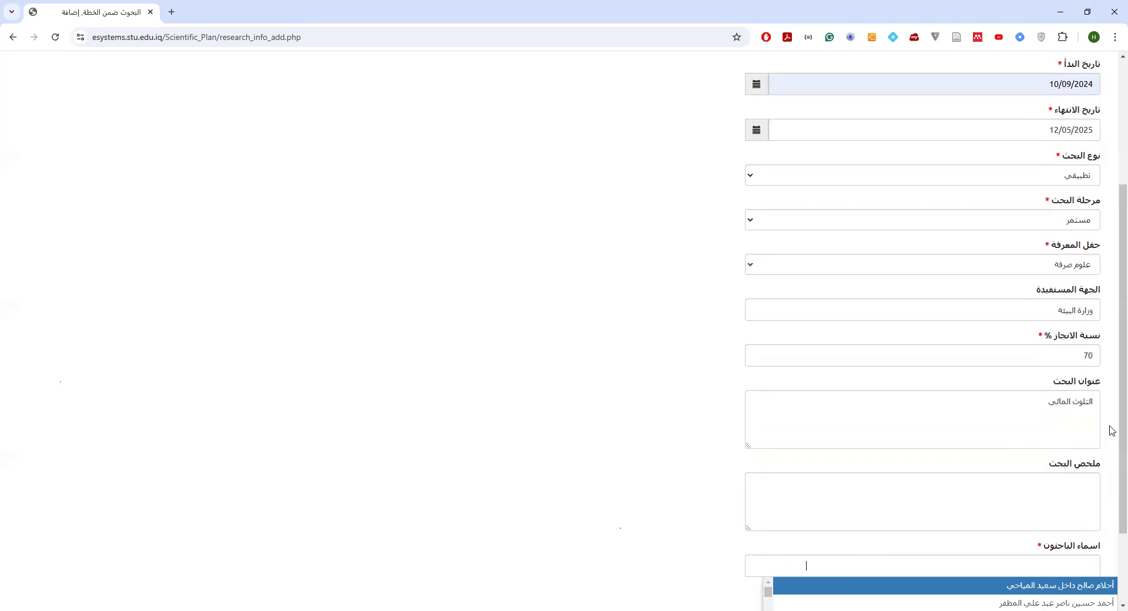
pyautogui.scroll(-2, 1112, 435)
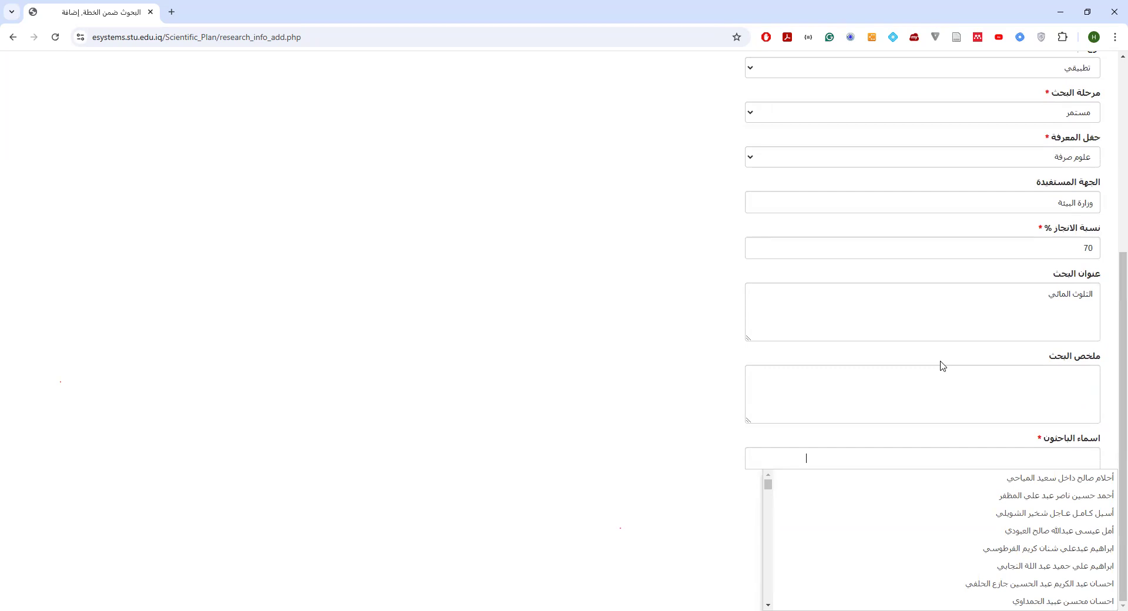
pyautogui.write('رعد')
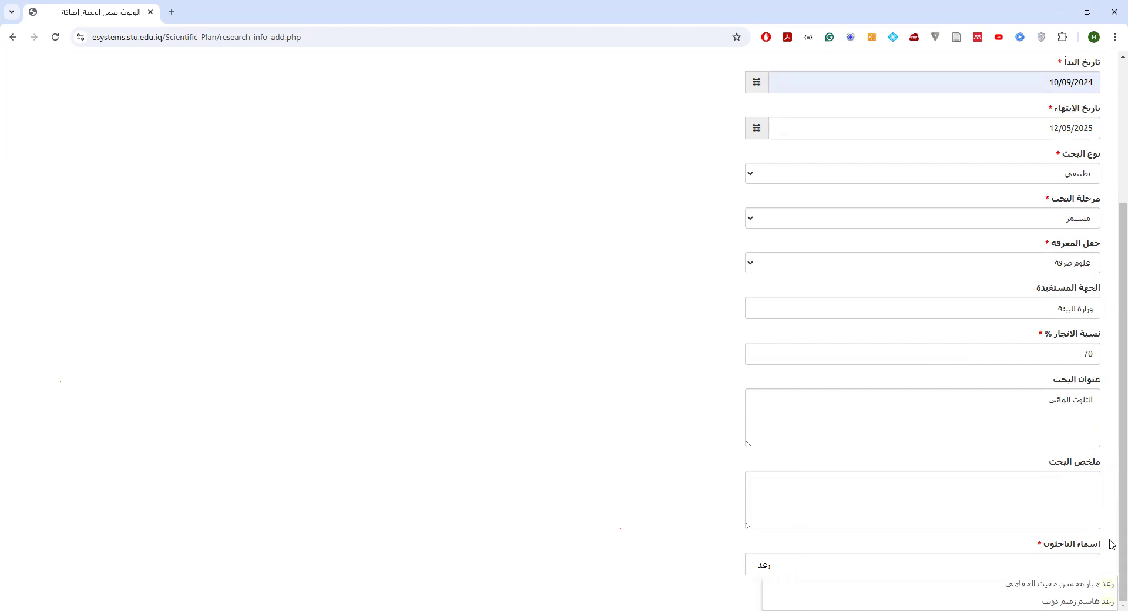
pyautogui.click(1093, 588)
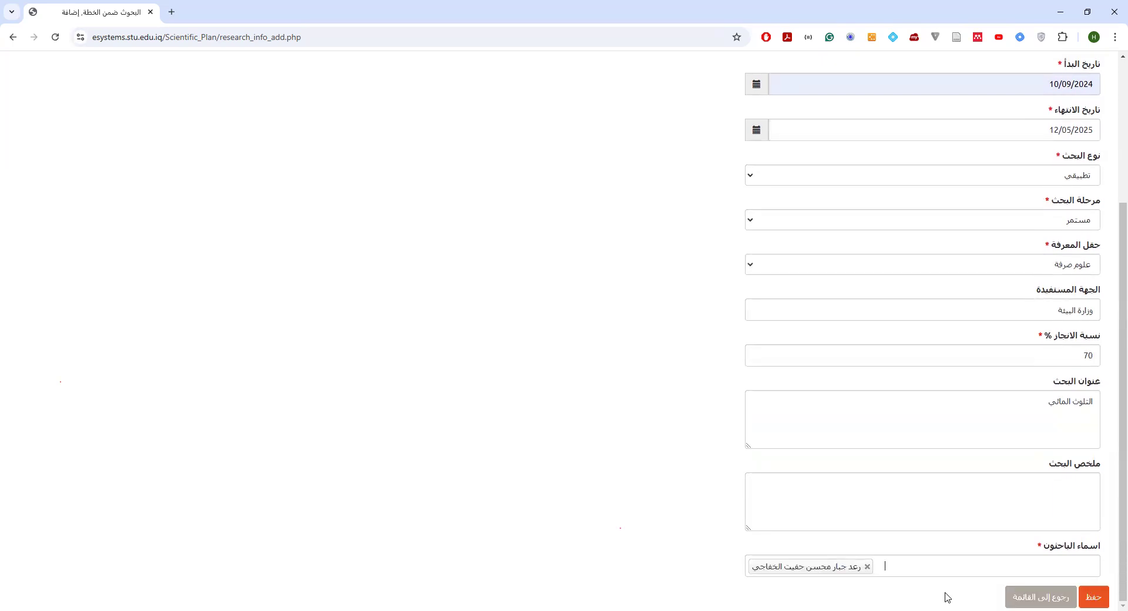
pyautogui.click(1098, 597)
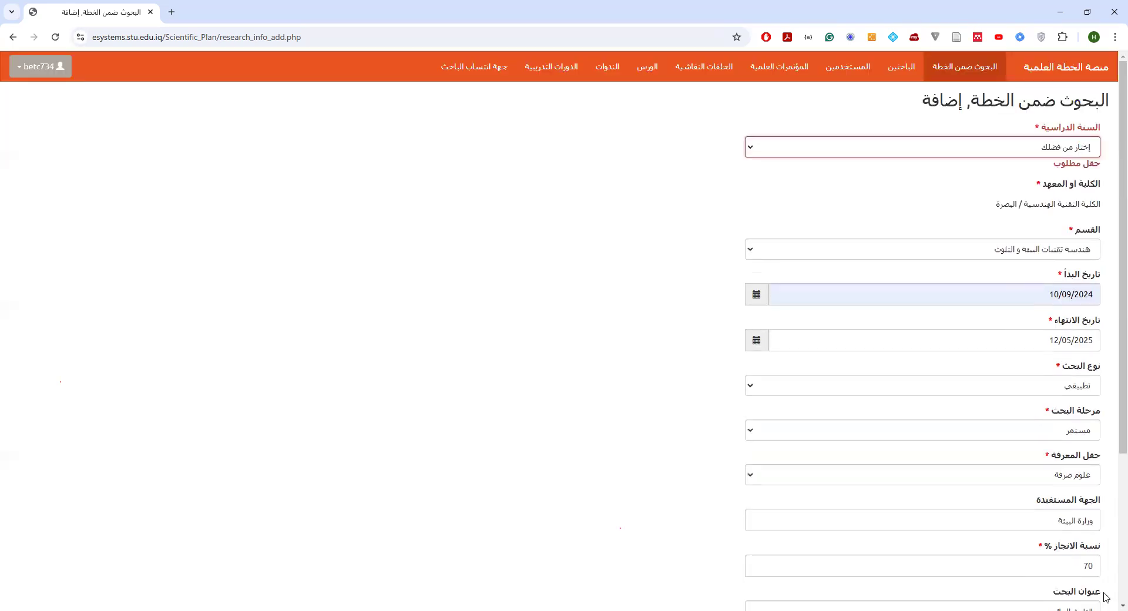
# - Set the academic year to 2024-2025 and save again, getting the 'unv' default-value error
pyautogui.click(899, 150)
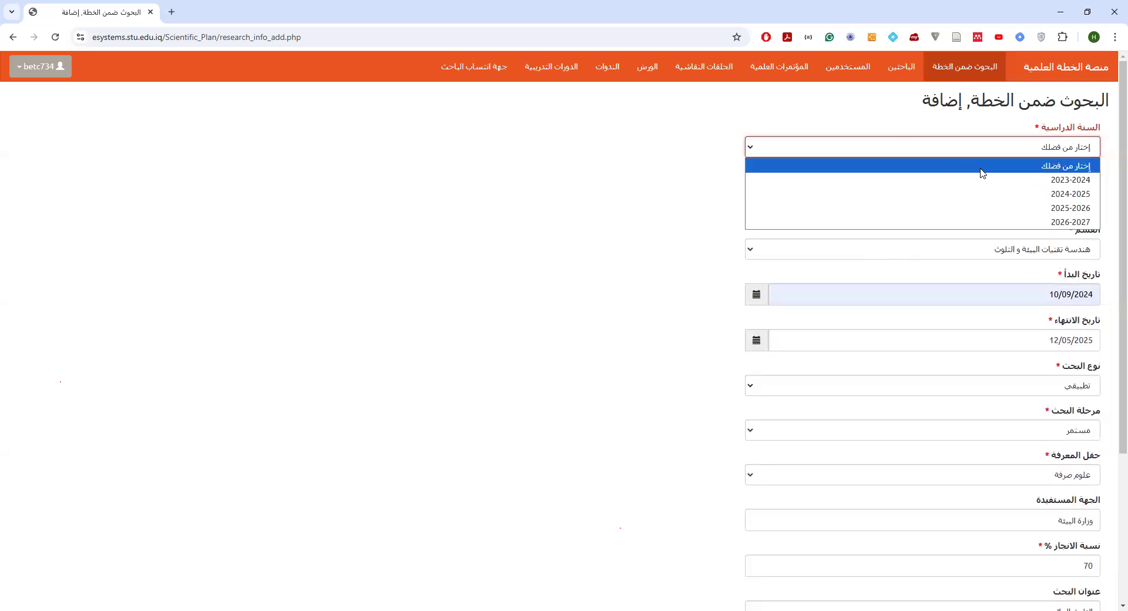
pyautogui.click(997, 199)
pyautogui.moveTo(1113, 189); pyautogui.dragTo(1112, 408)
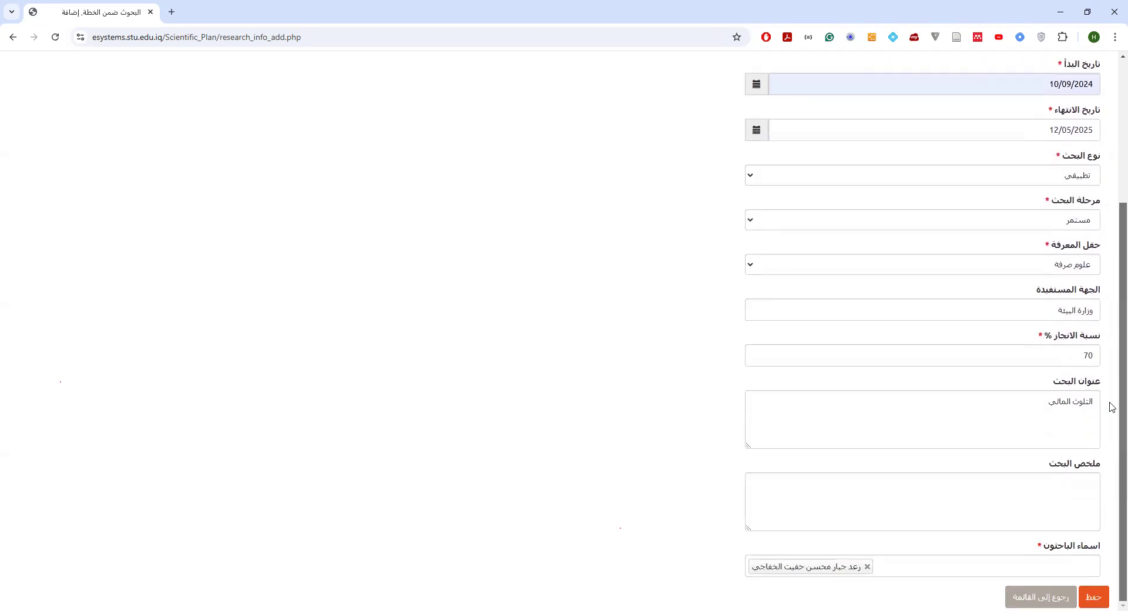
pyautogui.click(1095, 597)
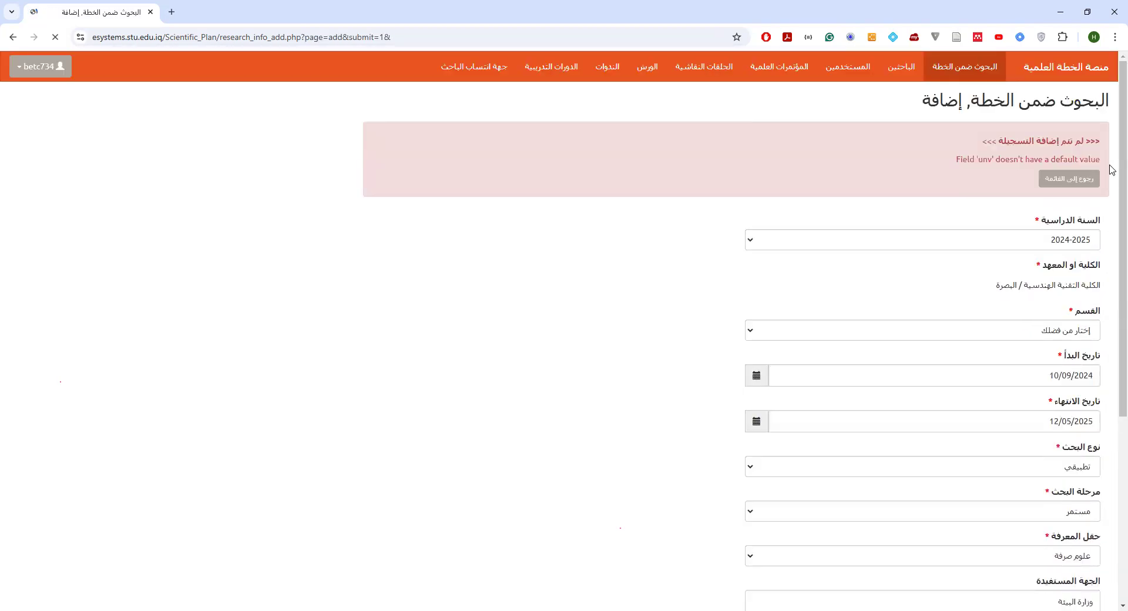
# - Go back through the home dashboard and research-in-plan list to a new empty add form
pyautogui.click(1059, 71)
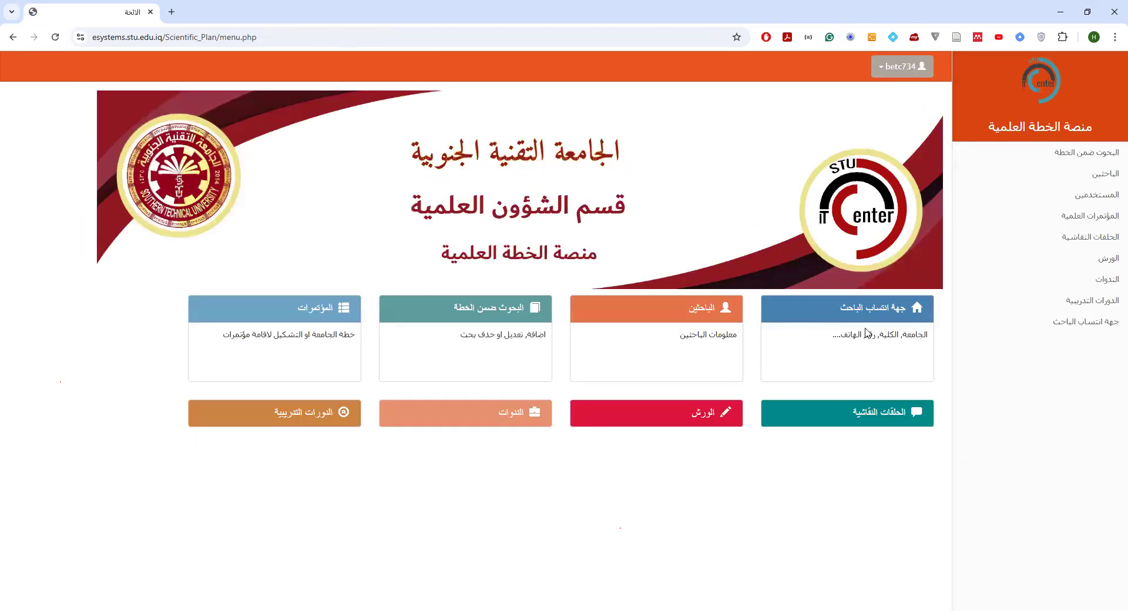
pyautogui.click(484, 307)
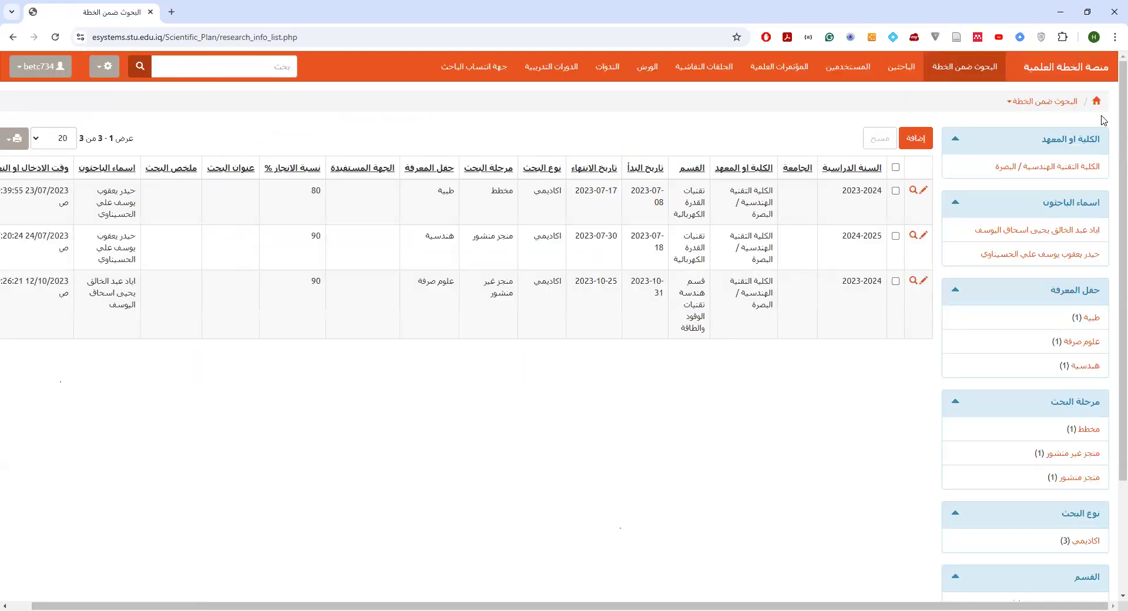
pyautogui.click(916, 138)
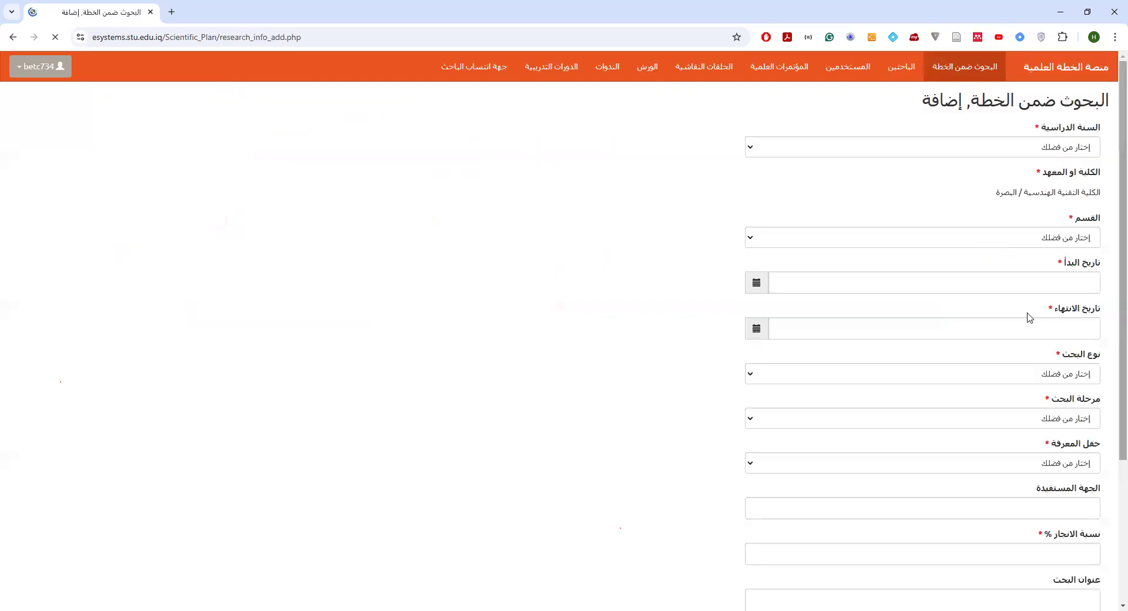
# - Set academic year 2024-2025 and department هندسة تقنيات البيئة و التلوث
pyautogui.scroll(-4, 1111, 423)
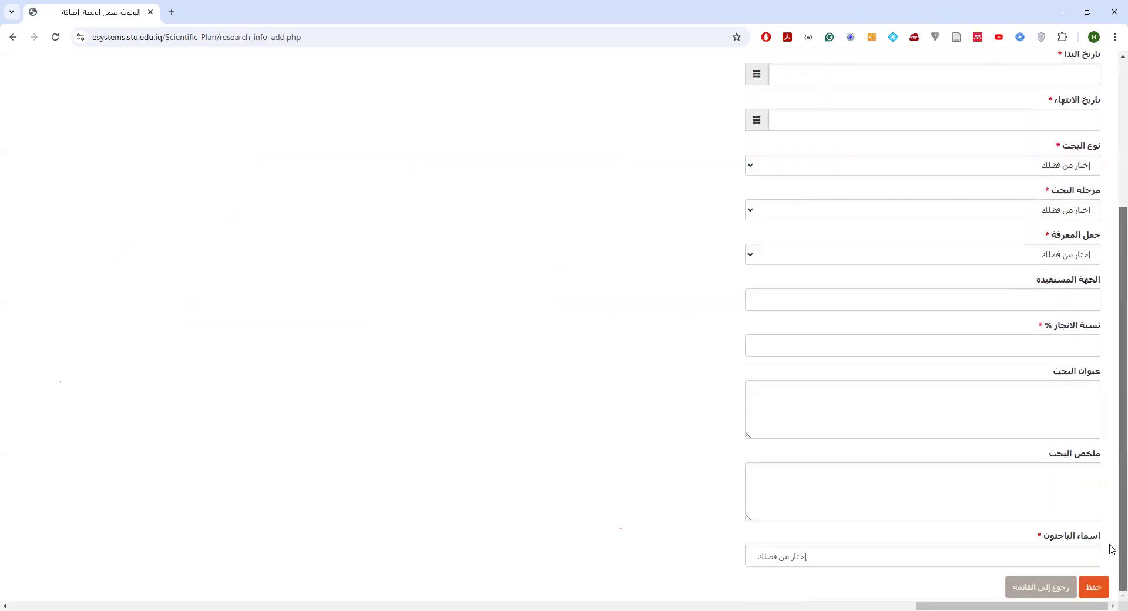
pyautogui.scroll(2, 1109, 317)
pyautogui.moveTo(1102, 185); pyautogui.dragTo(1009, 172)
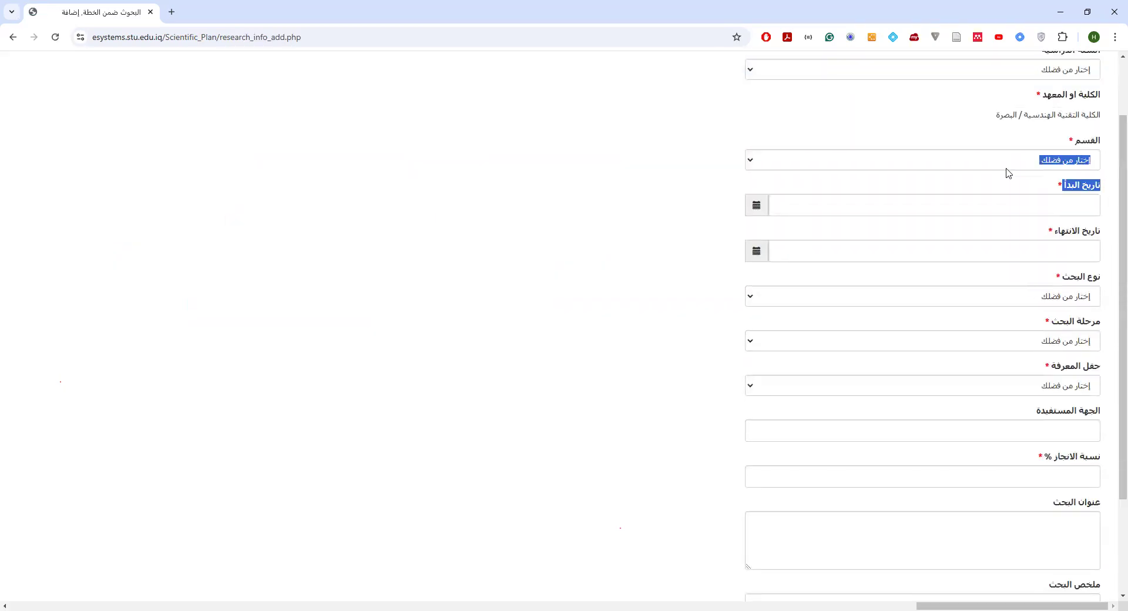
pyautogui.click(934, 165)
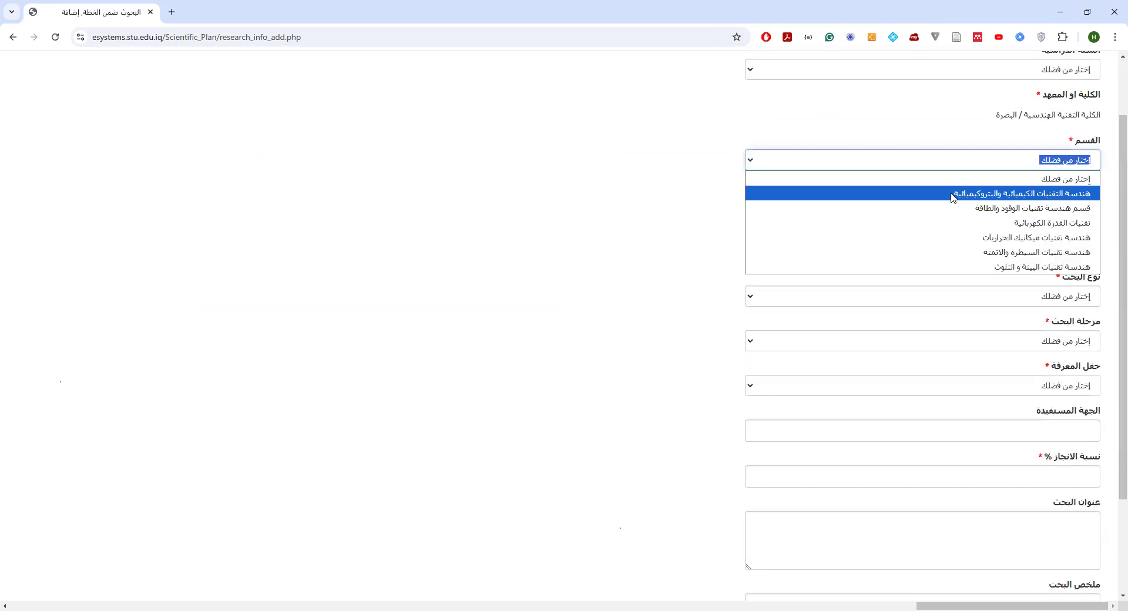
pyautogui.click(953, 194)
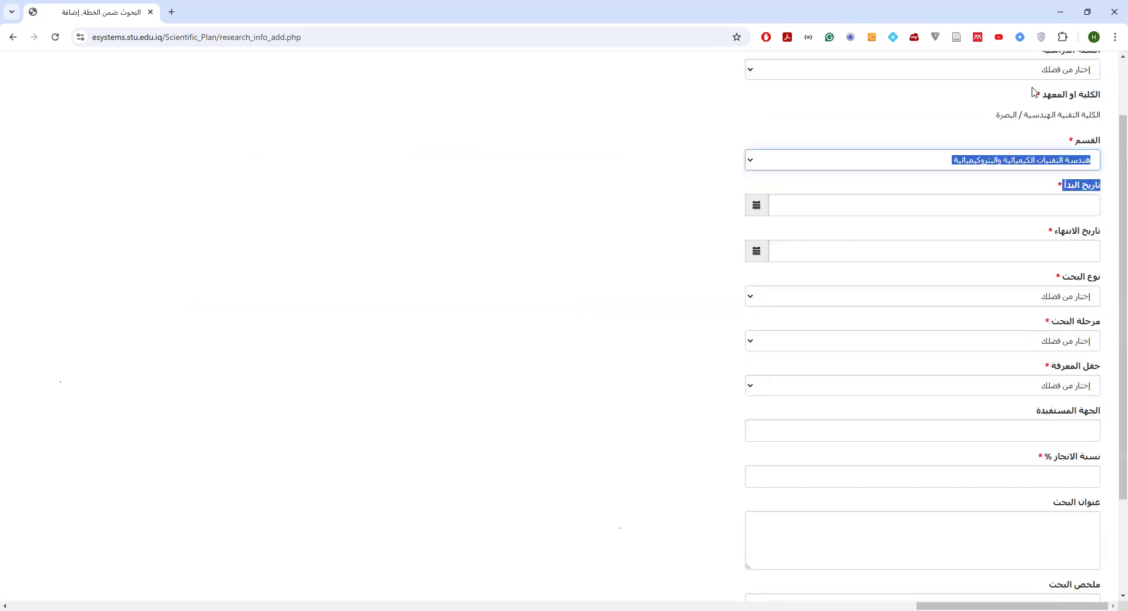
pyautogui.click(1033, 76)
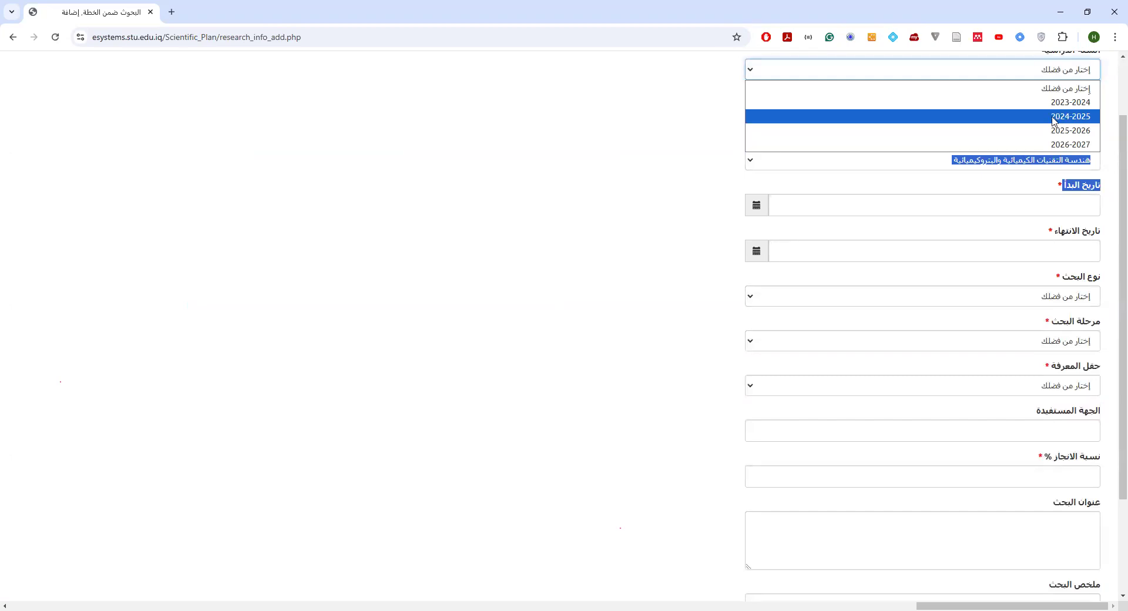
pyautogui.click(1053, 121)
pyautogui.scroll(1, 1111, 150)
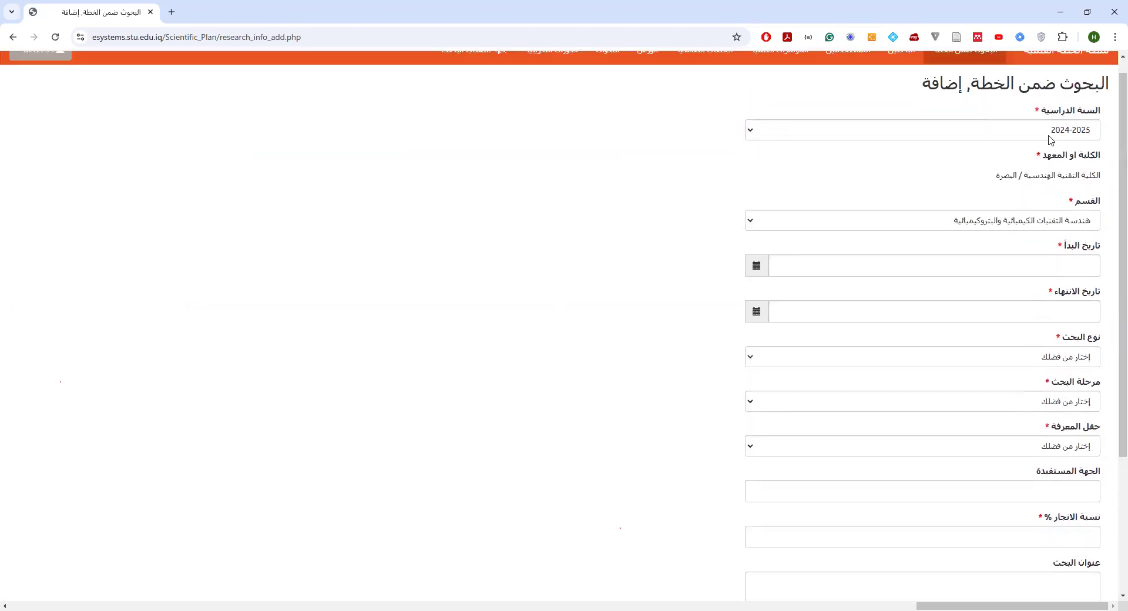
pyautogui.click(1034, 226)
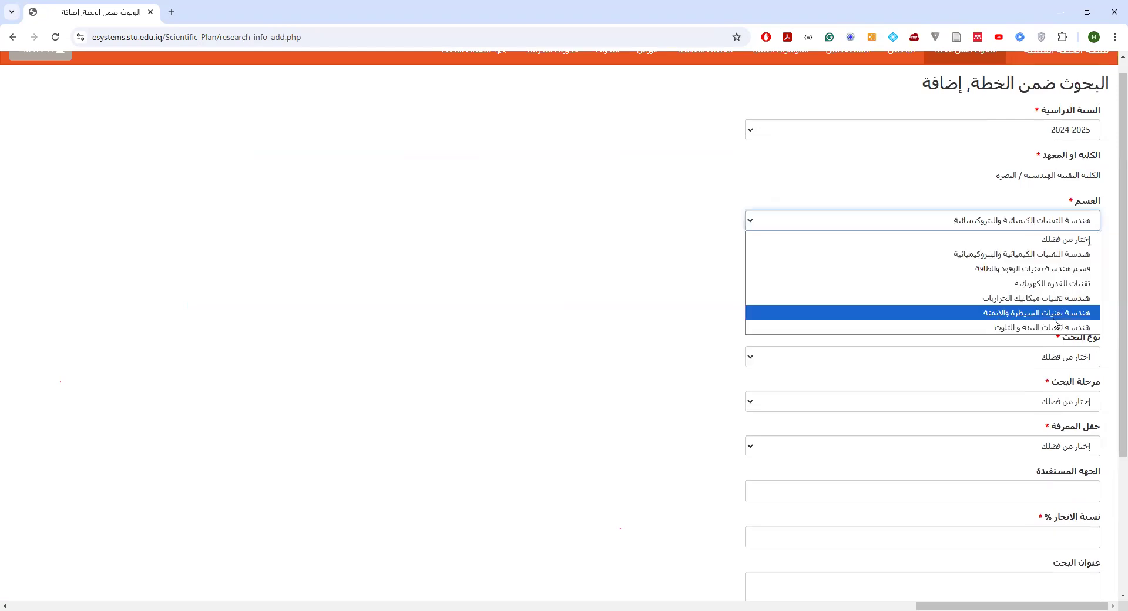
pyautogui.click(917, 327)
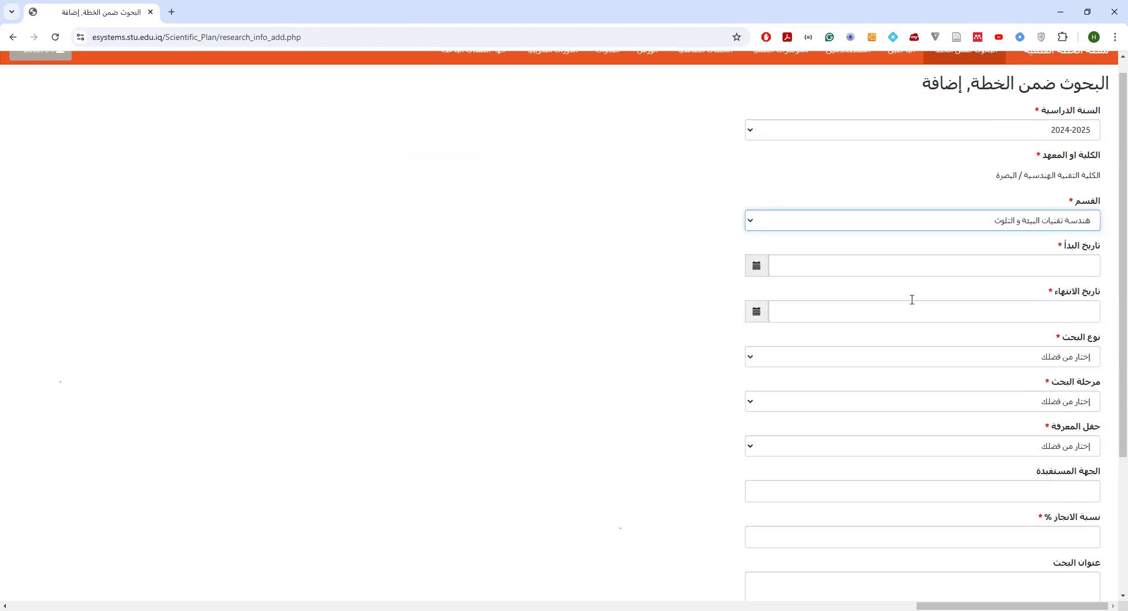
# - Set the research dates from 02/09/2024 to 29/09/2024
pyautogui.click(758, 268)
pyautogui.click(890, 324)
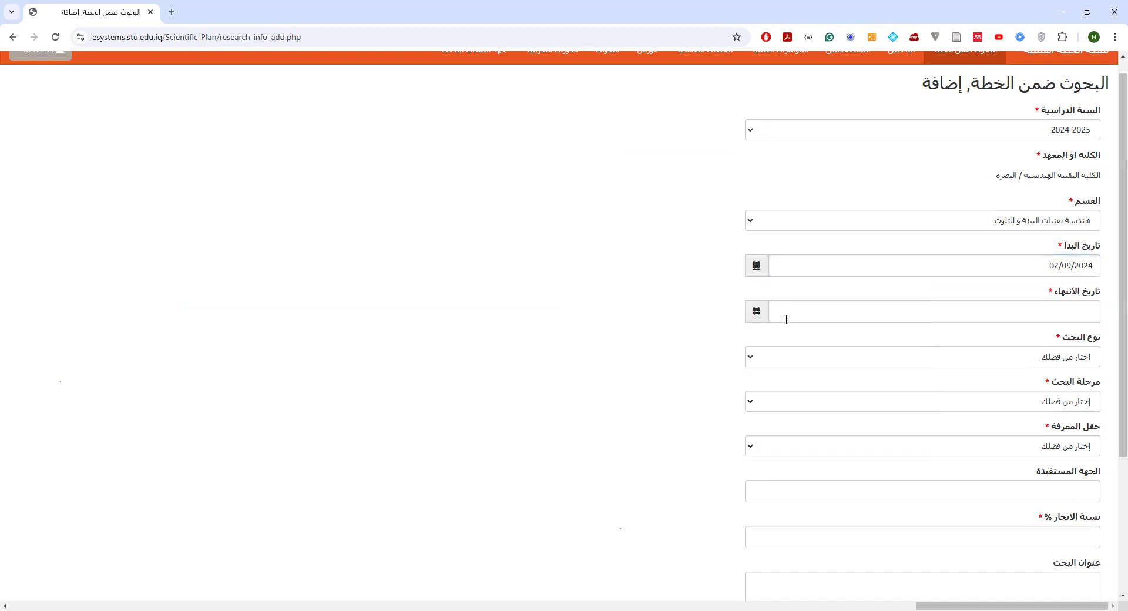
pyautogui.click(757, 312)
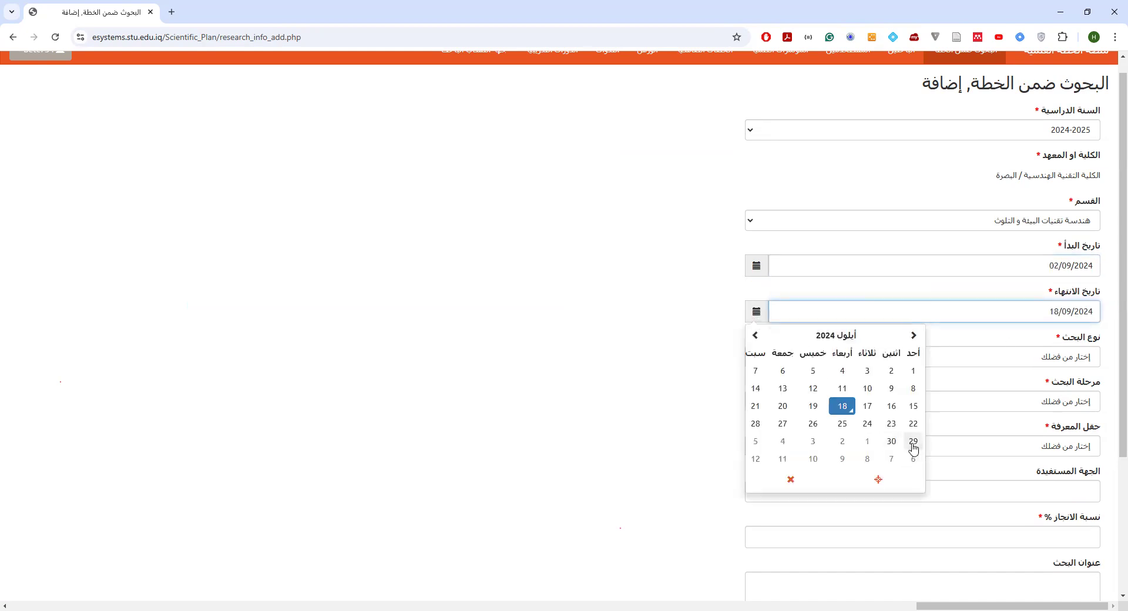
pyautogui.click(913, 442)
# - Set research type تطبيقي, stage مستمر and knowledge field علوم صرفة
pyautogui.click(1041, 358)
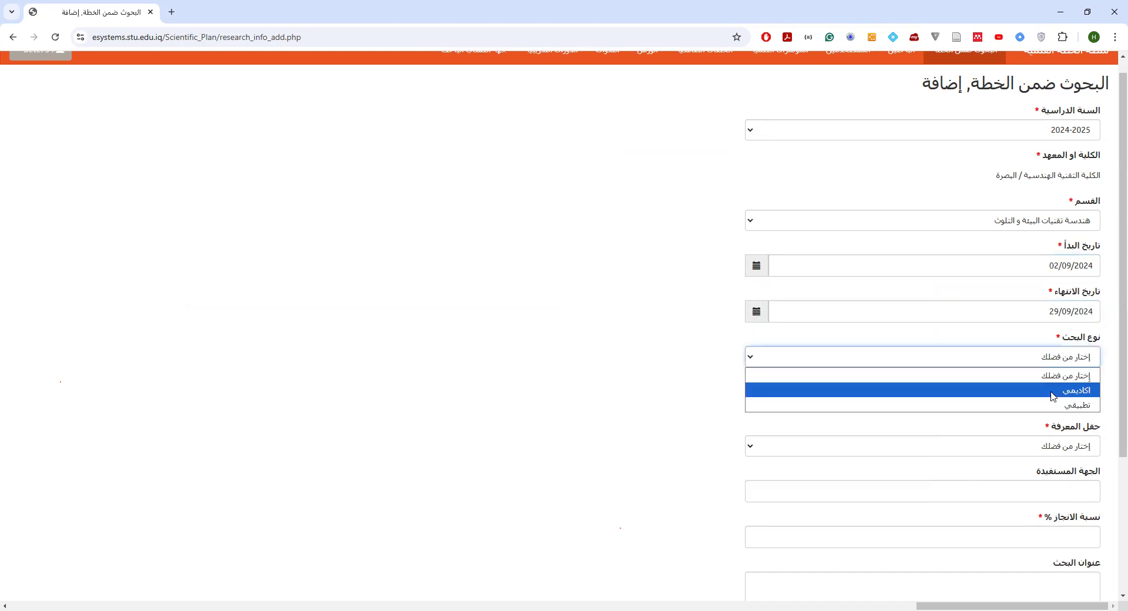
pyautogui.click(1052, 395)
pyautogui.click(1057, 357)
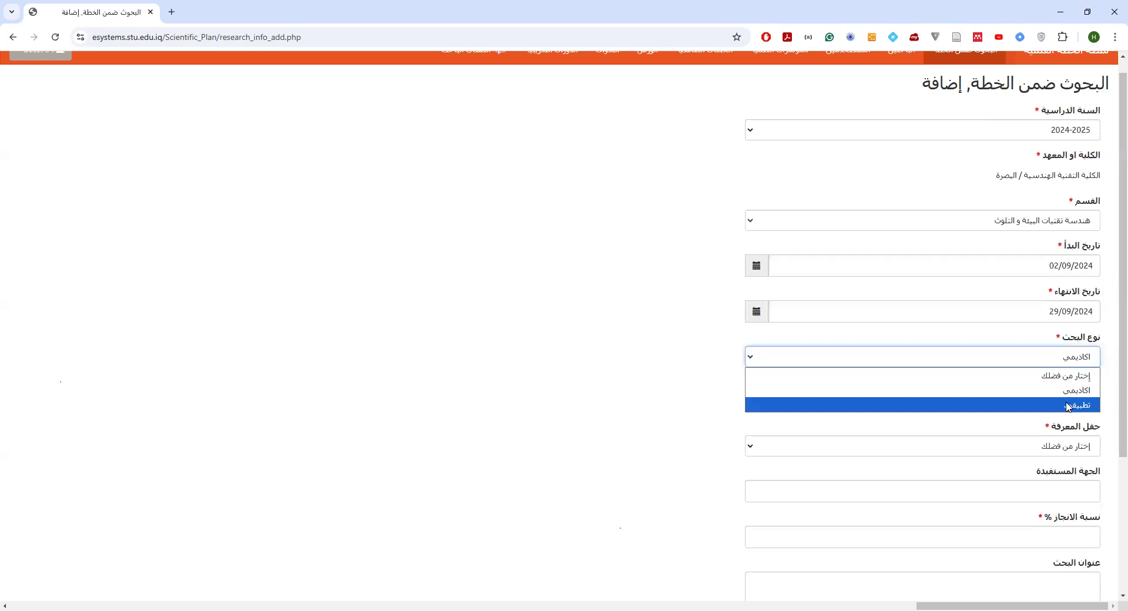
pyautogui.click(1068, 406)
pyautogui.click(1067, 403)
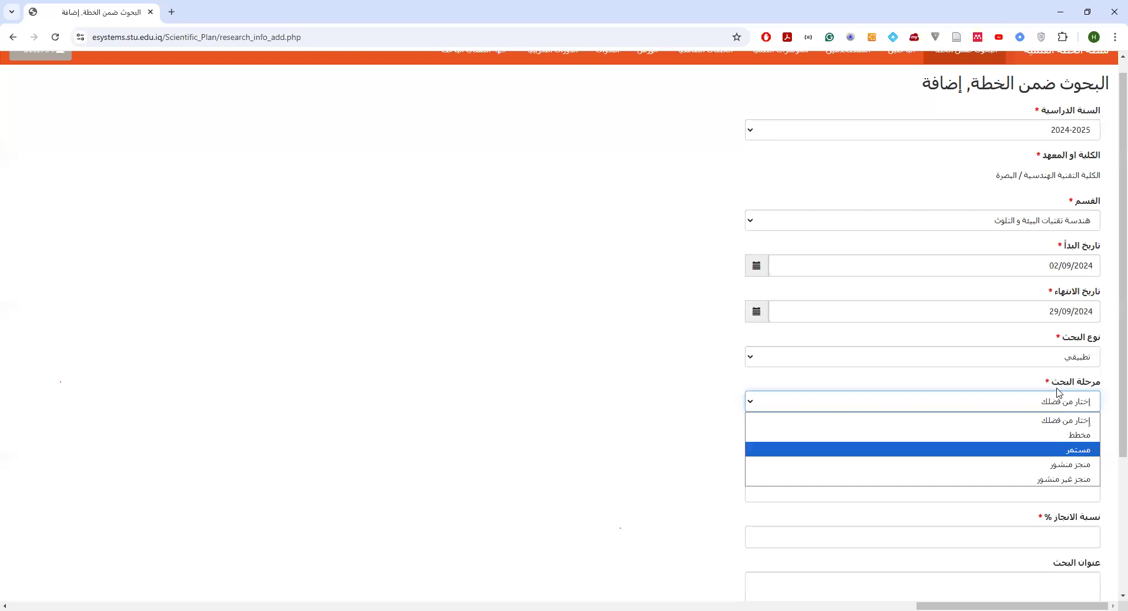
pyautogui.click(1075, 449)
pyautogui.click(1069, 446)
pyautogui.click(1069, 332)
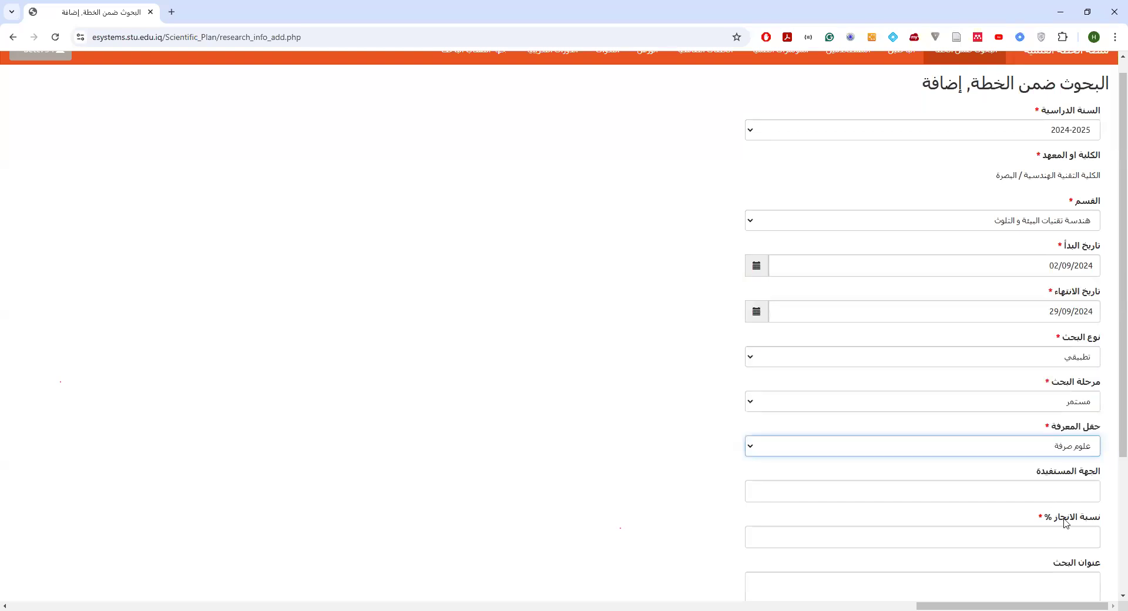
# - Enter 80% completion, add the researcher matching 'رع', and save the record
pyautogui.click(1064, 537)
pyautogui.write('80')
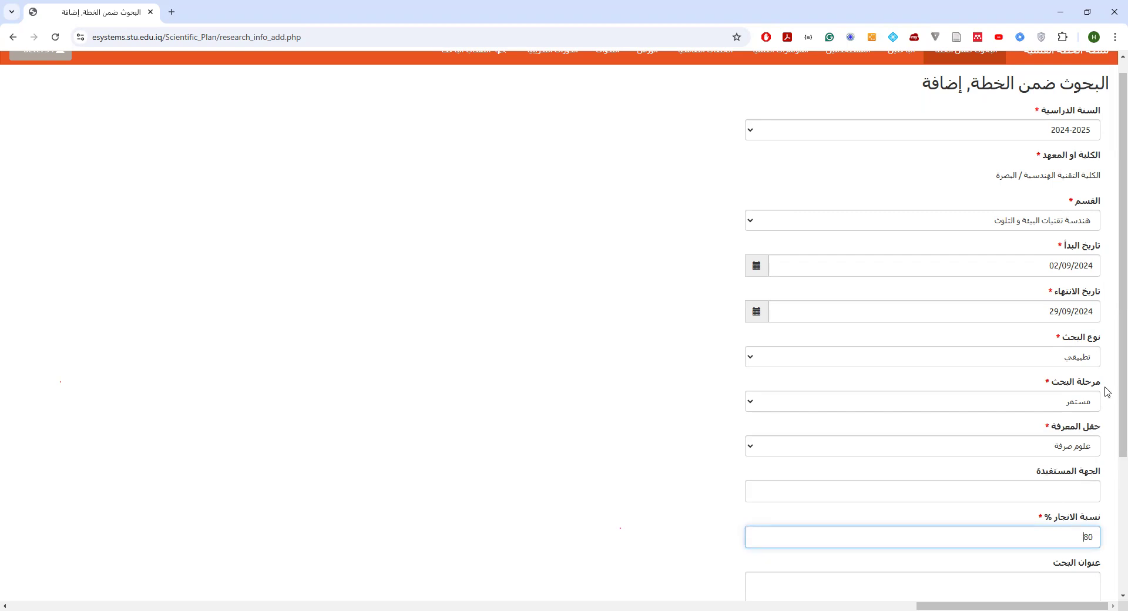
pyautogui.scroll(-3, 1112, 499)
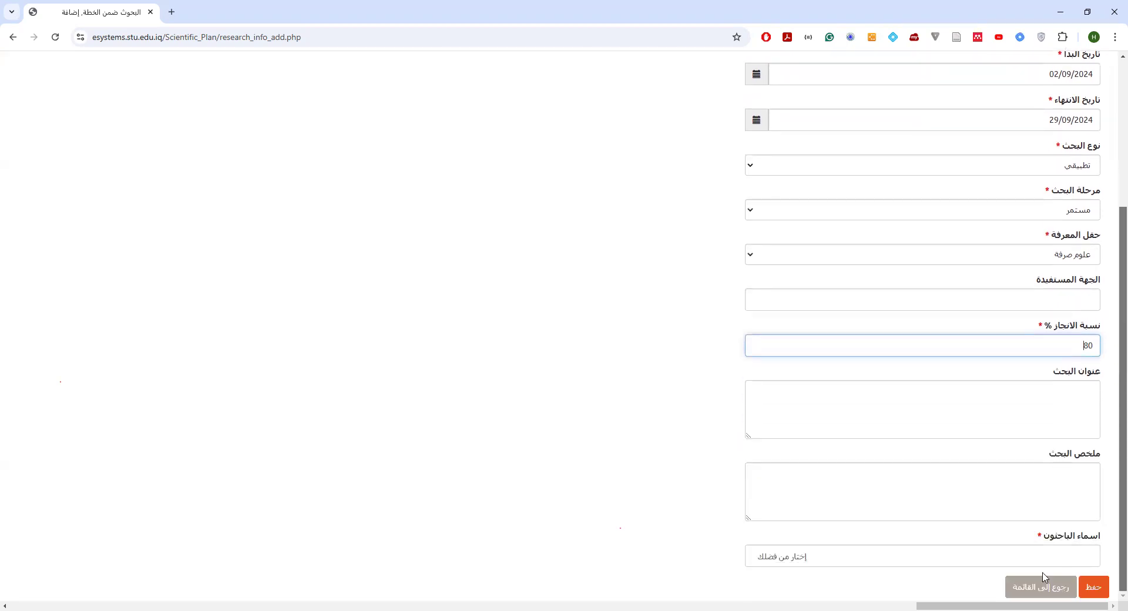
pyautogui.click(1009, 559)
pyautogui.write('رع')
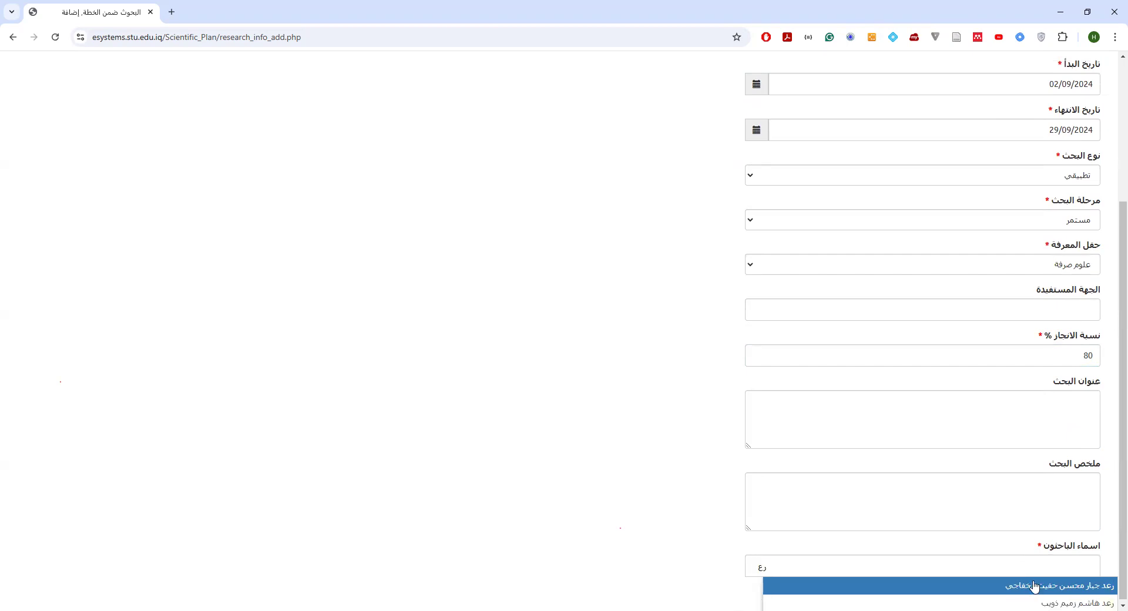
pyautogui.click(1032, 586)
pyautogui.click(1103, 597)
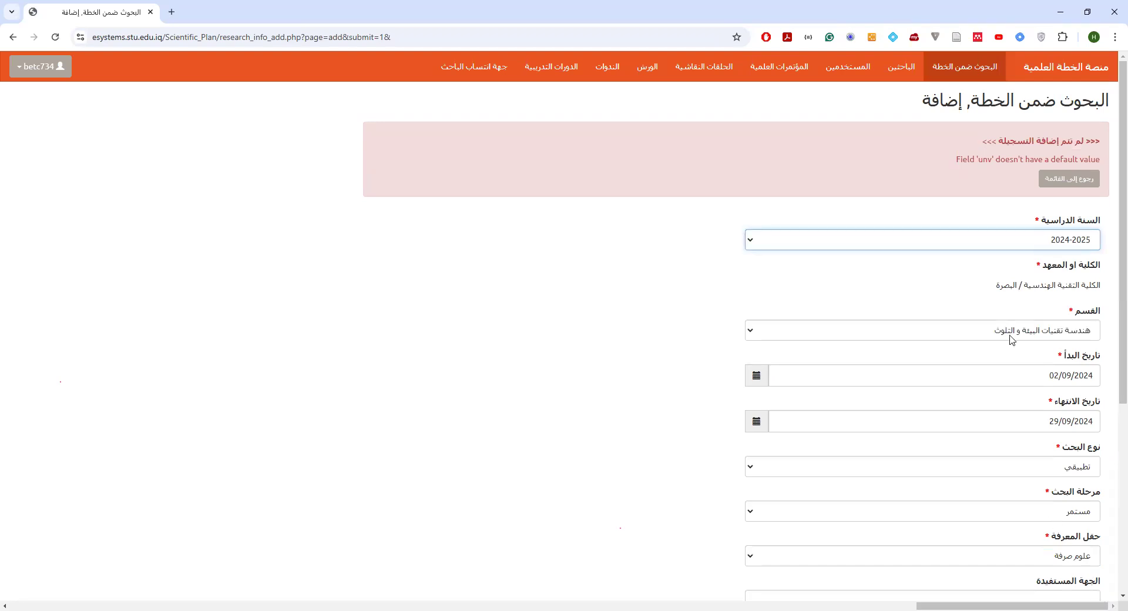
# - Return from the error message to the research-in-plan list
pyautogui.click(1071, 182)
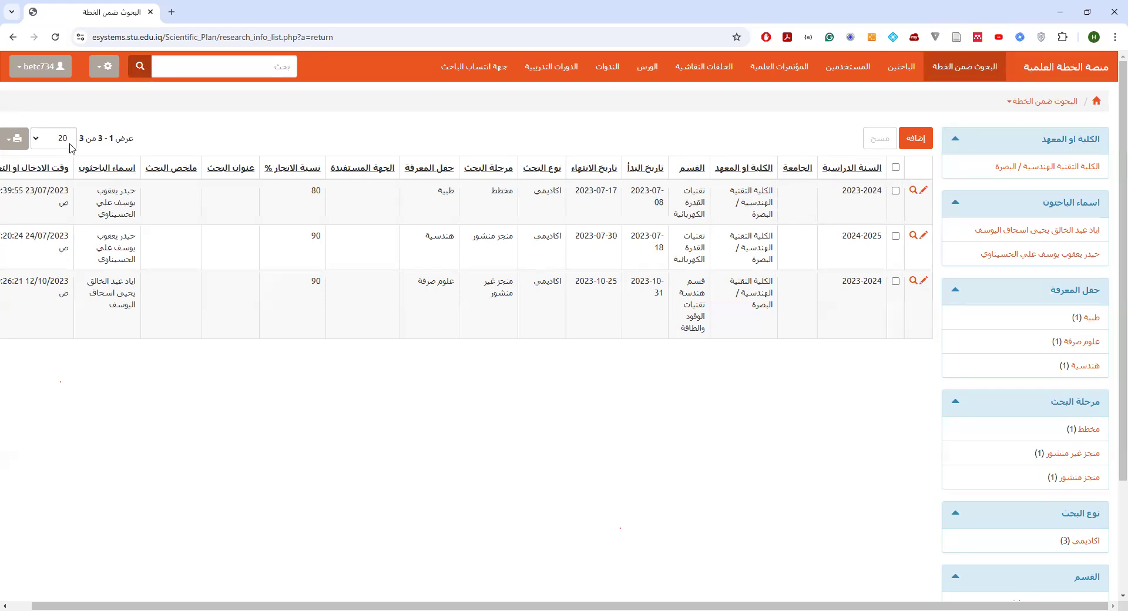
# - Choose استيراد (Import) from the list's gear menu
pyautogui.click(105, 72)
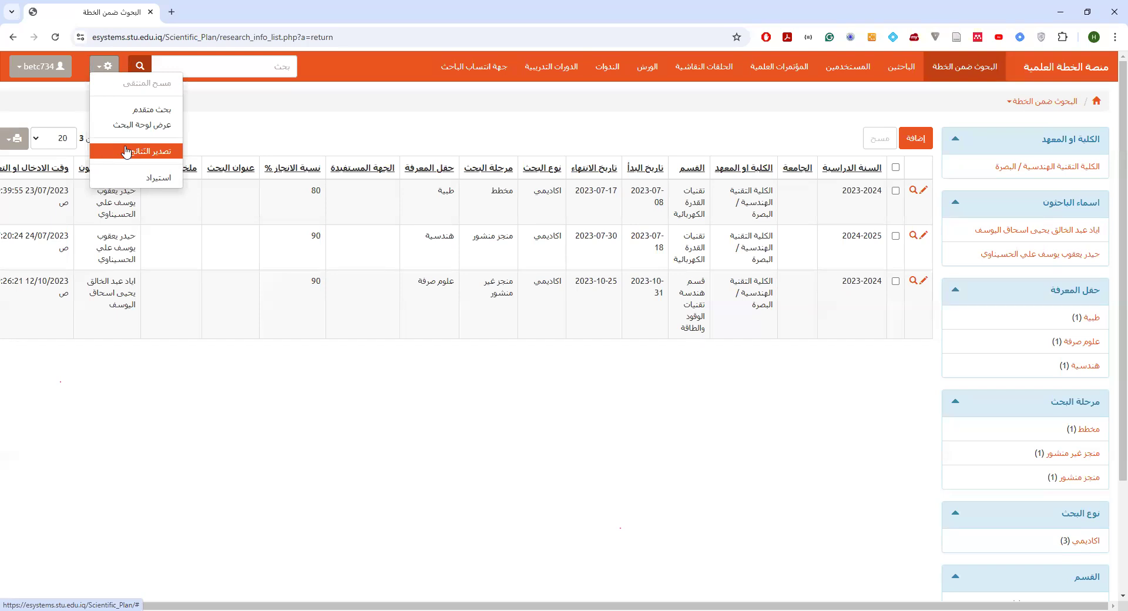
pyautogui.click(157, 179)
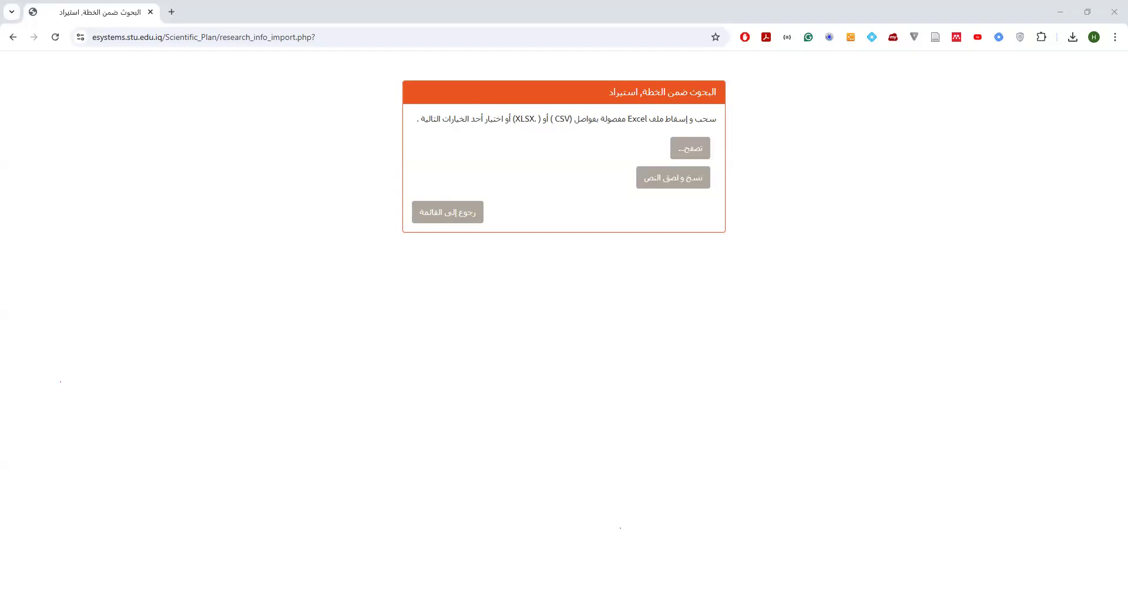
# - Load research_info (1) (1).xlsx into the import preview
pyautogui.click(692, 153)
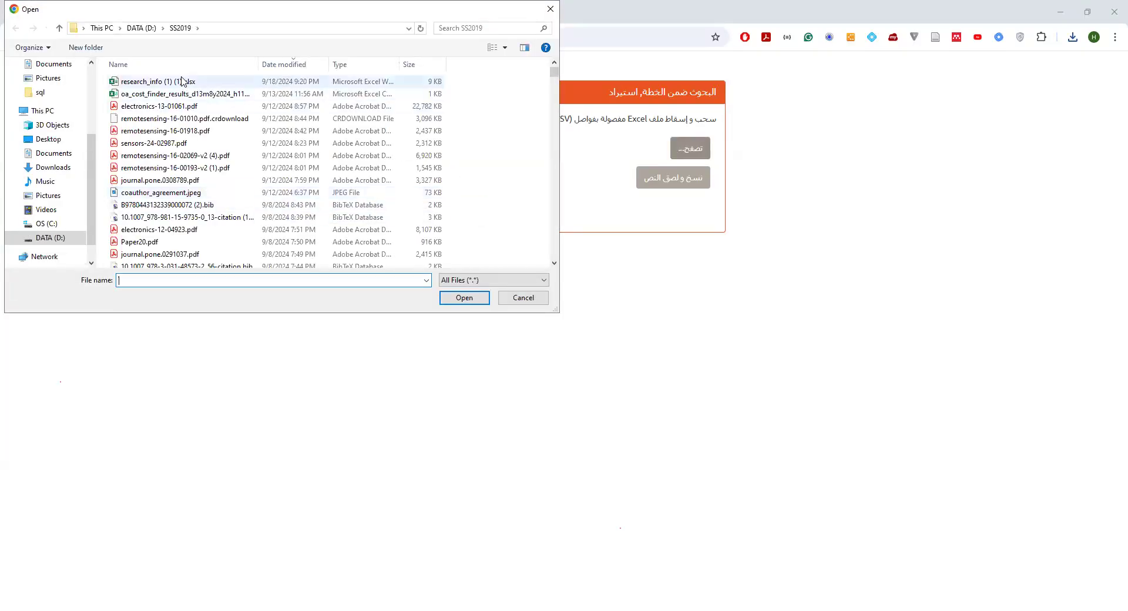
pyautogui.click(180, 83)
pyautogui.click(462, 297)
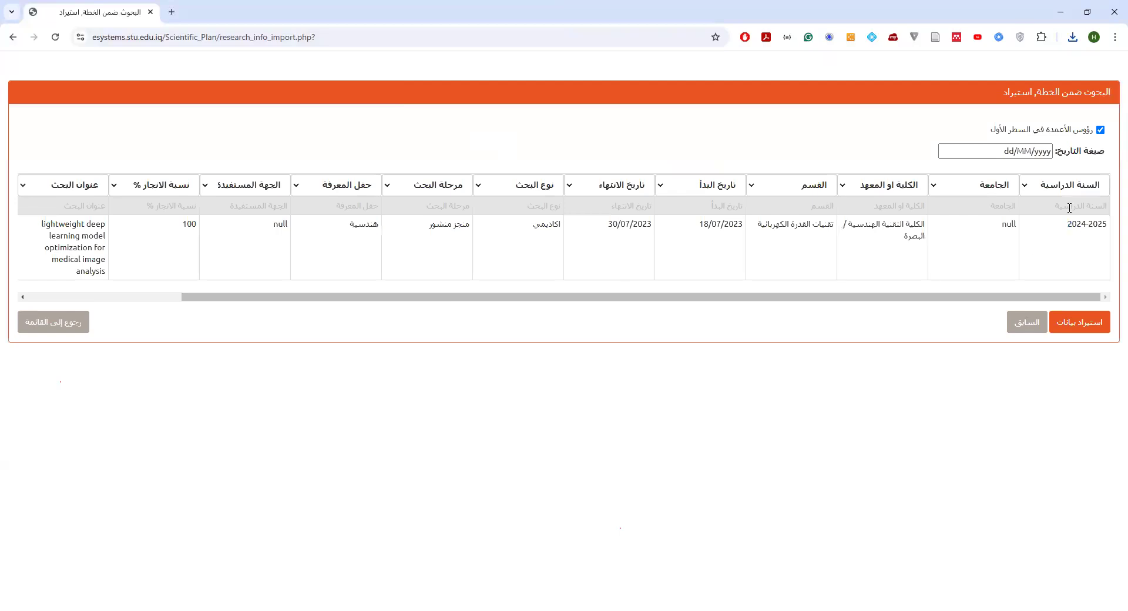
# - Scroll the preview table horizontally to review the imported research row
pyautogui.moveTo(945, 298)
pyautogui.mouseDown()
pyautogui.moveTo(933, 308)
pyautogui.moveTo(716, 271)
pyautogui.moveTo(949, 292)
pyautogui.mouseUp()
pyautogui.moveTo(850, 280); pyautogui.dragTo(768, 282)
pyautogui.click(768, 282)
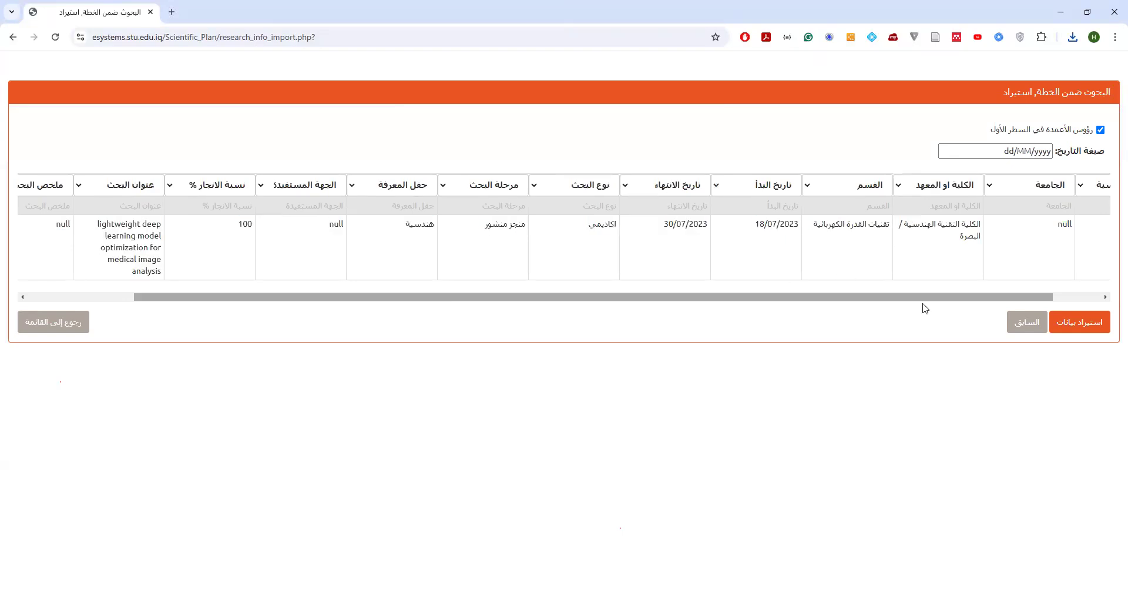
pyautogui.moveTo(1015, 305); pyautogui.dragTo(1062, 304)
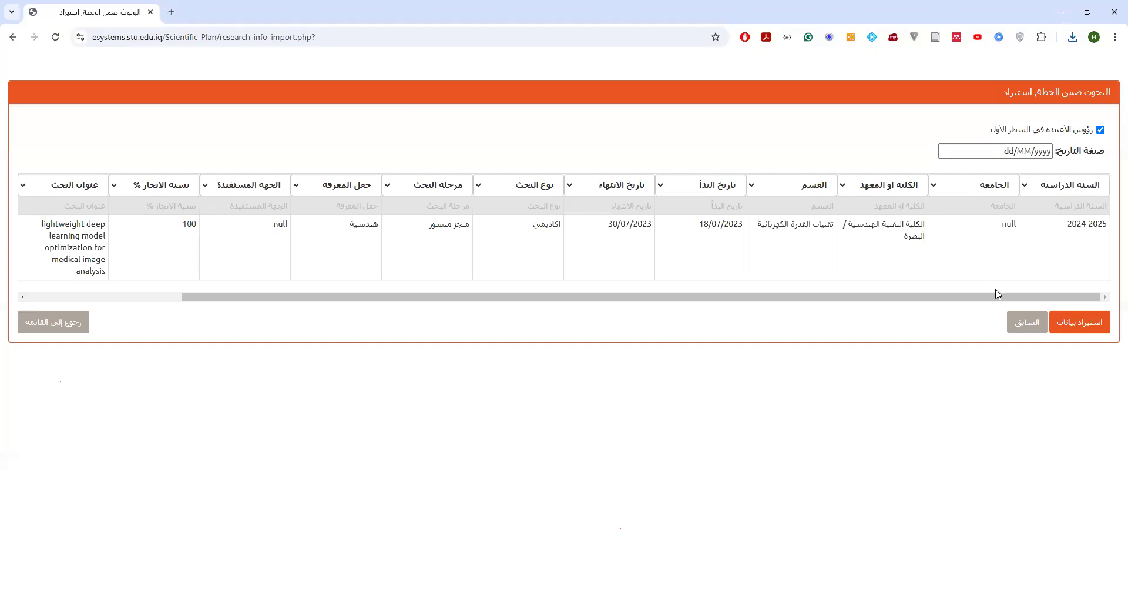
pyautogui.moveTo(947, 305); pyautogui.dragTo(777, 293)
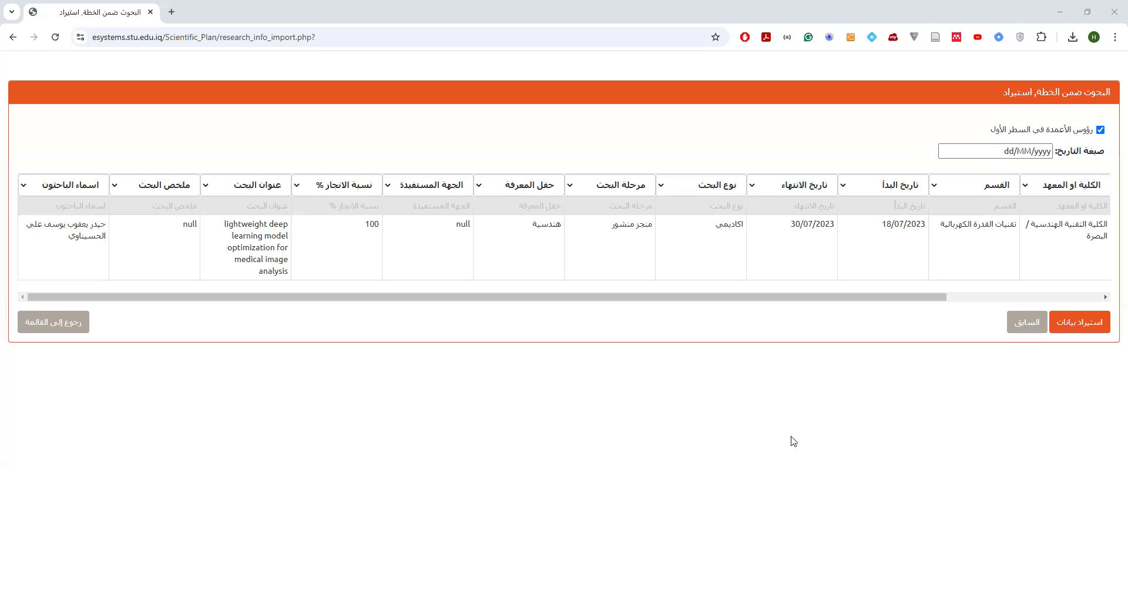
# - Step back from the research import, then restart the import and open the file chooser
pyautogui.click(1020, 324)
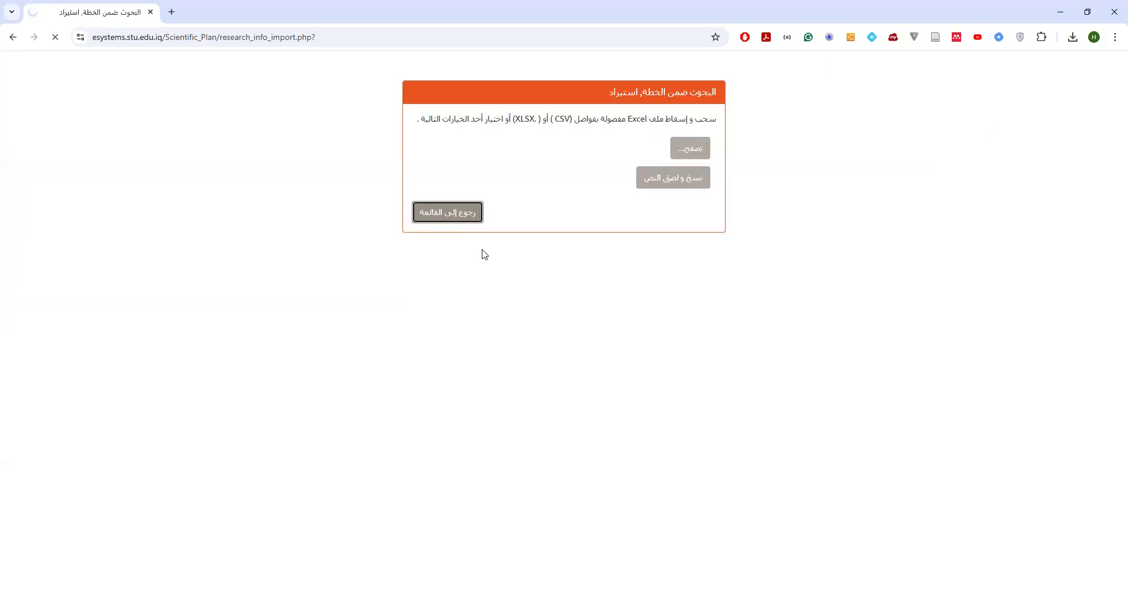
pyautogui.hscroll(-1, 542, 594)
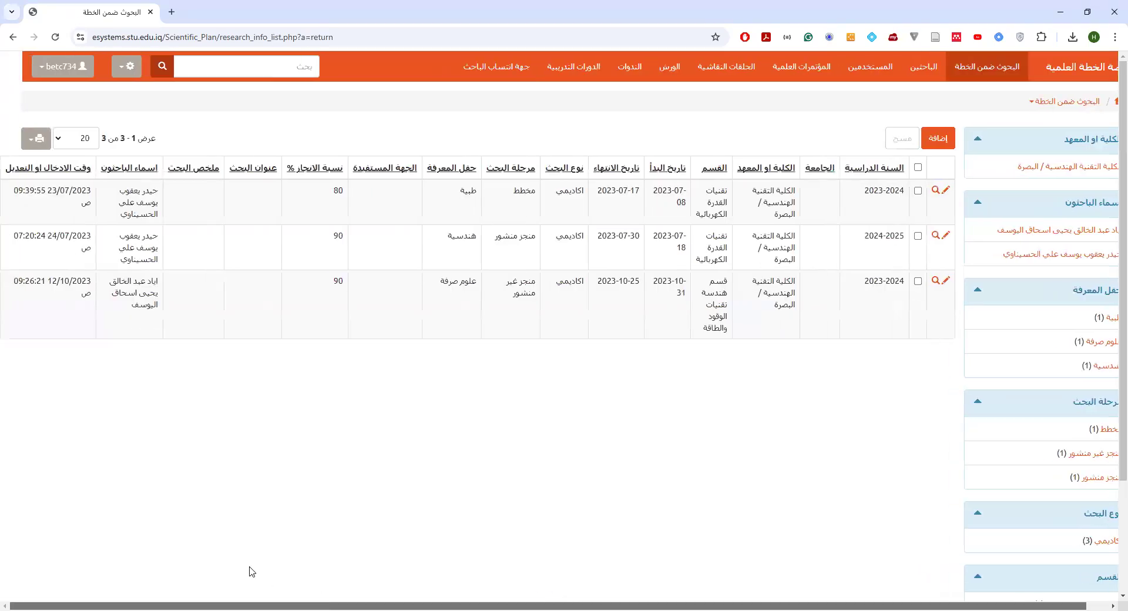
pyautogui.click(131, 66)
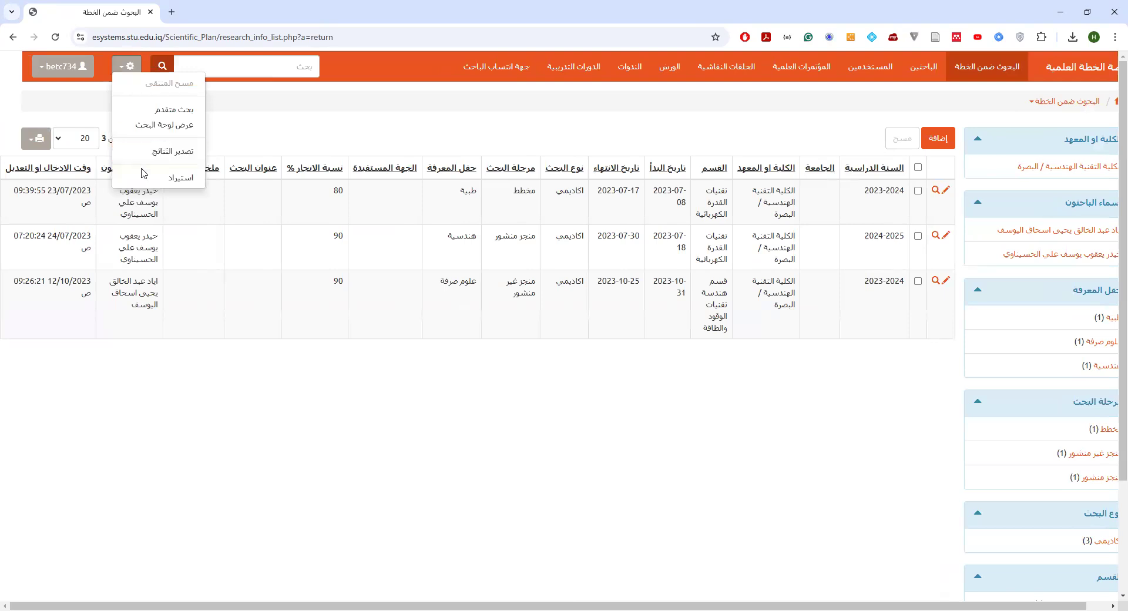
pyautogui.click(170, 178)
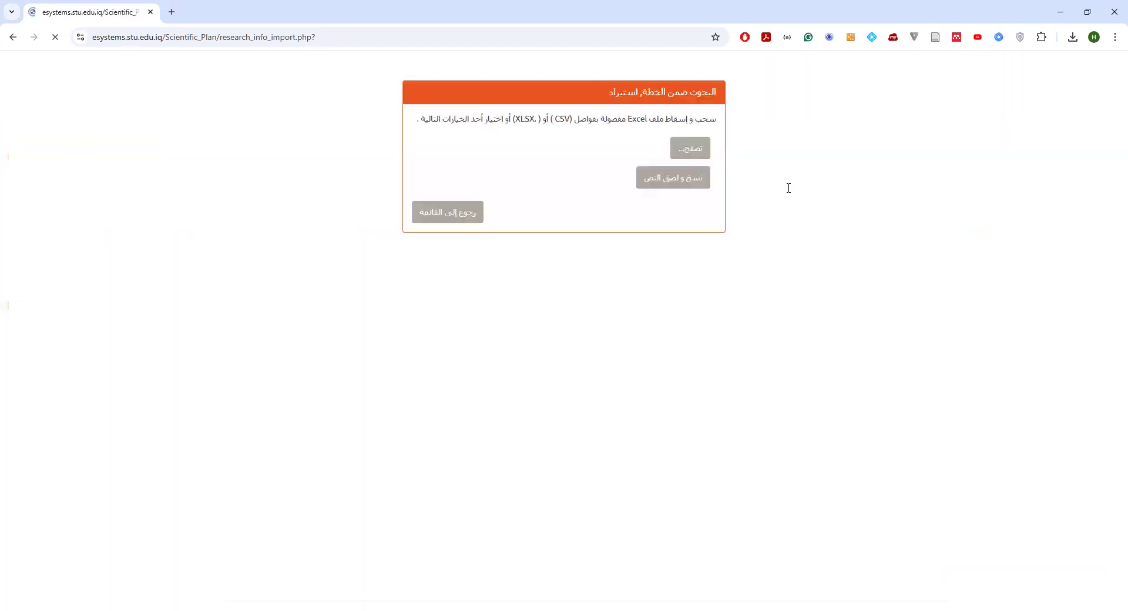
pyautogui.click(692, 158)
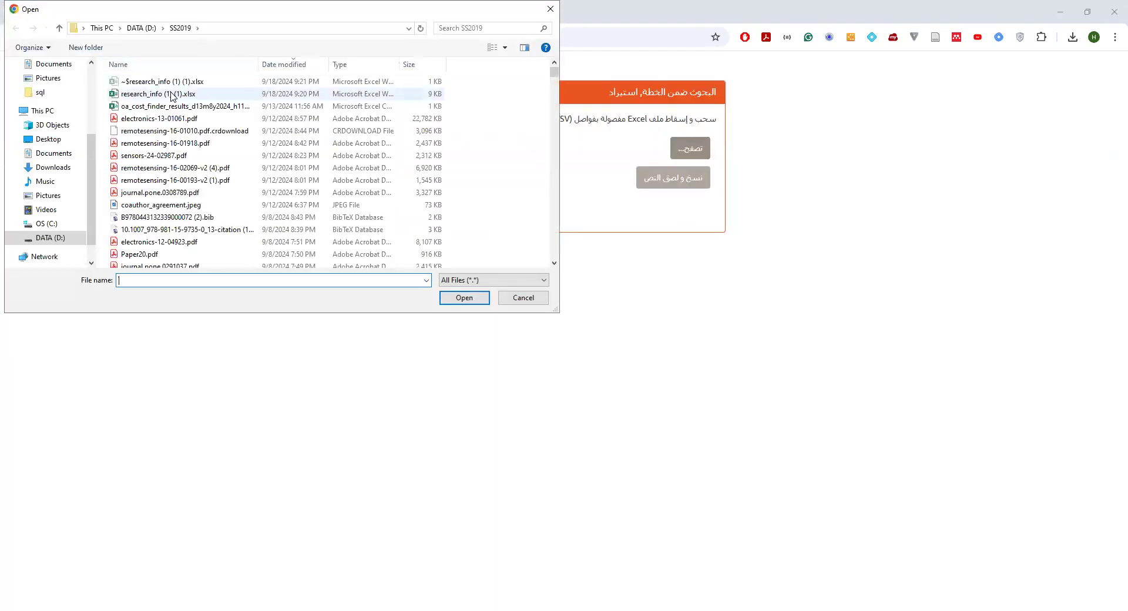
# - Load research_info (1) (1).xlsx, check the first column's mapping, attempt the import, then step back after the error
pyautogui.click(174, 94)
pyautogui.click(464, 298)
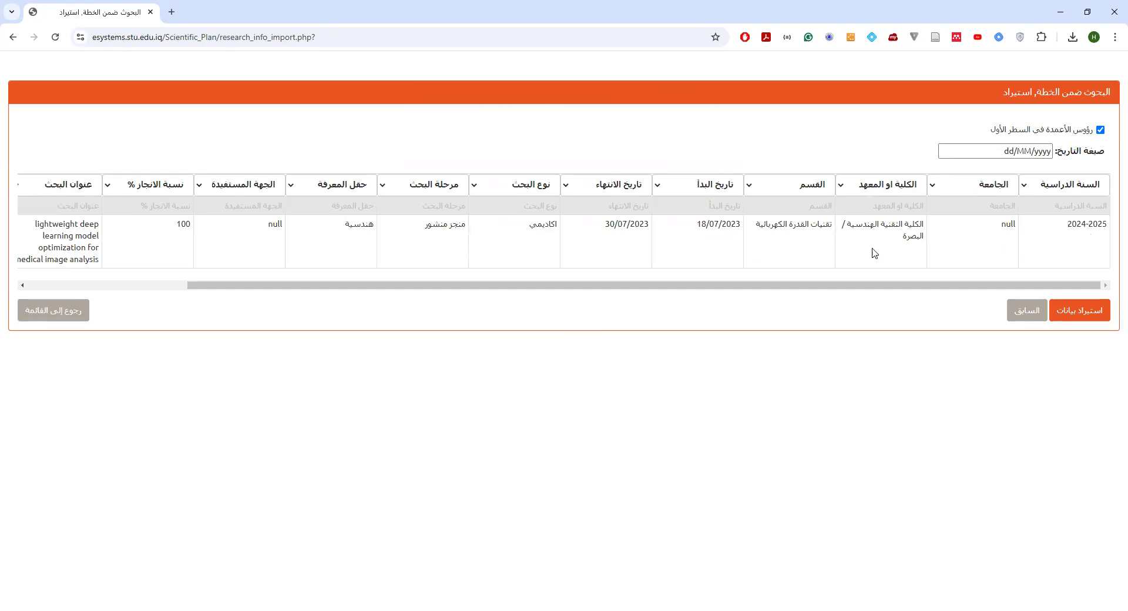
pyautogui.click(1049, 189)
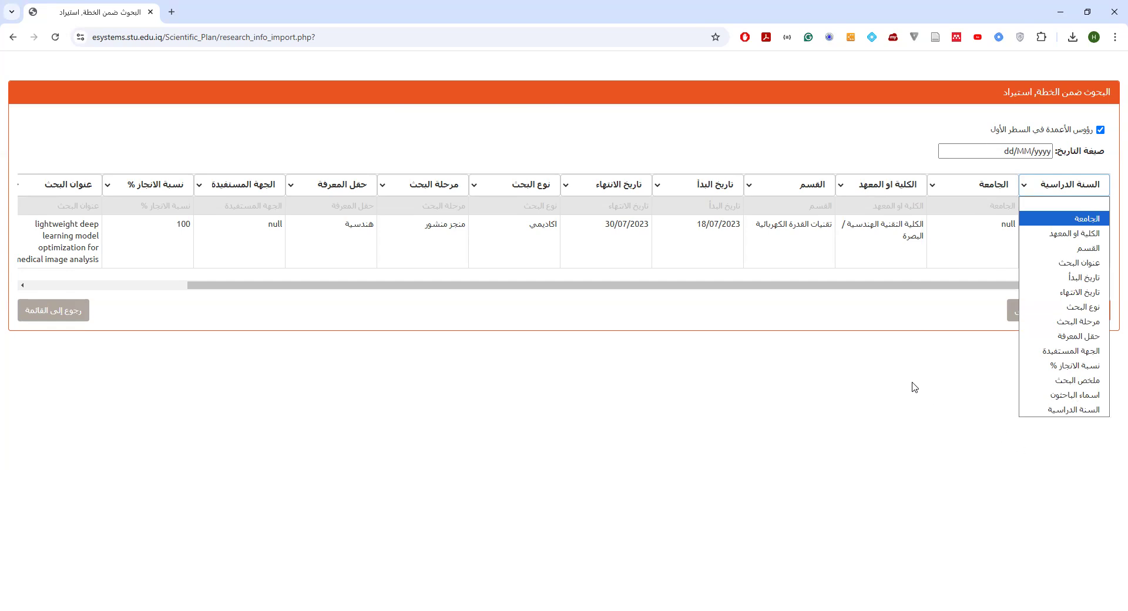
pyautogui.press('Escape')
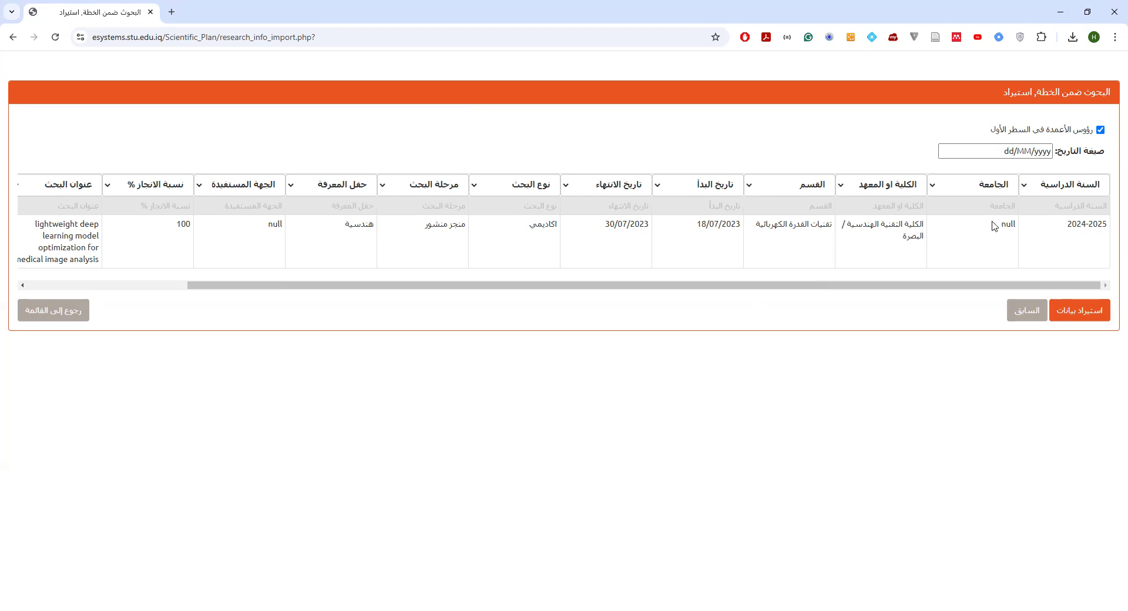
pyautogui.click(1088, 310)
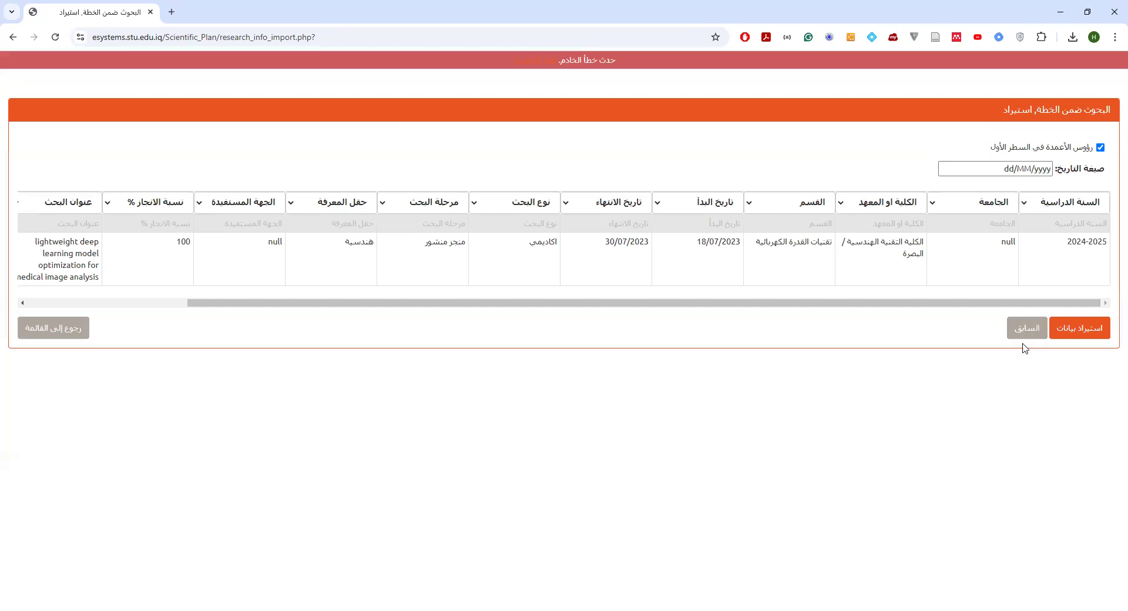
pyautogui.click(1027, 334)
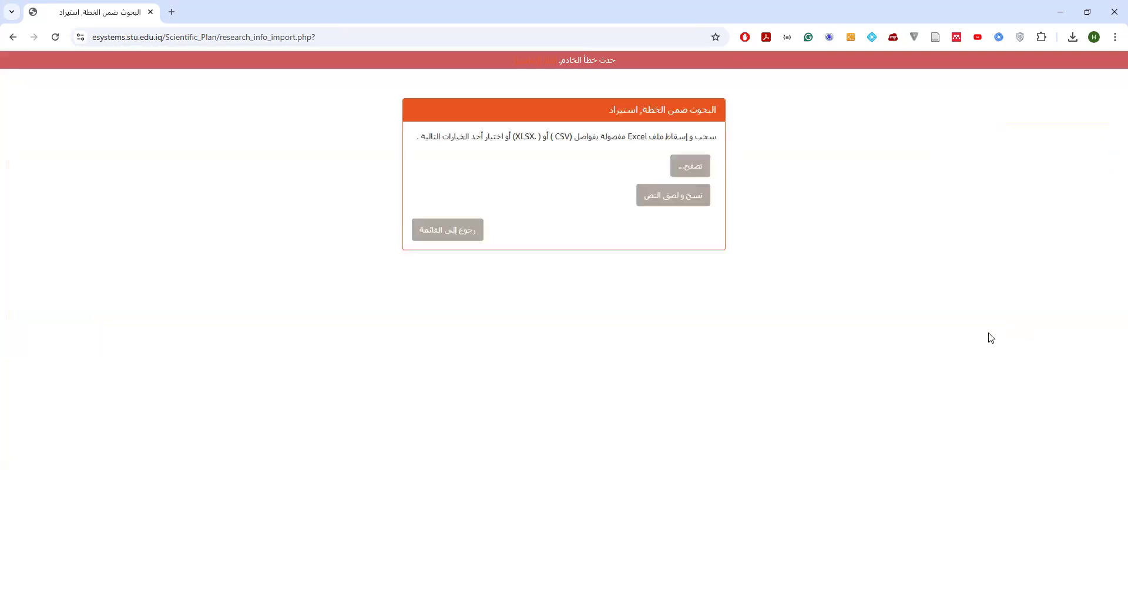
# - Go back to the research list, now showing four records including the lightweight deep learning entry
pyautogui.click(430, 233)
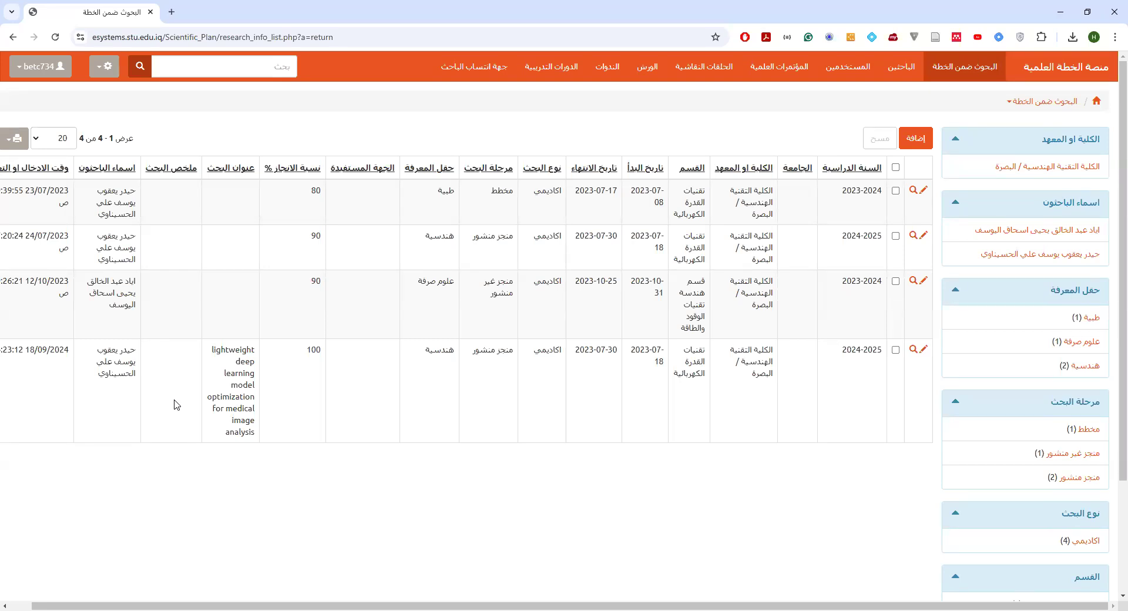
# - Export all research records with formatted values to an Excel 2007 file
pyautogui.click(11, 139)
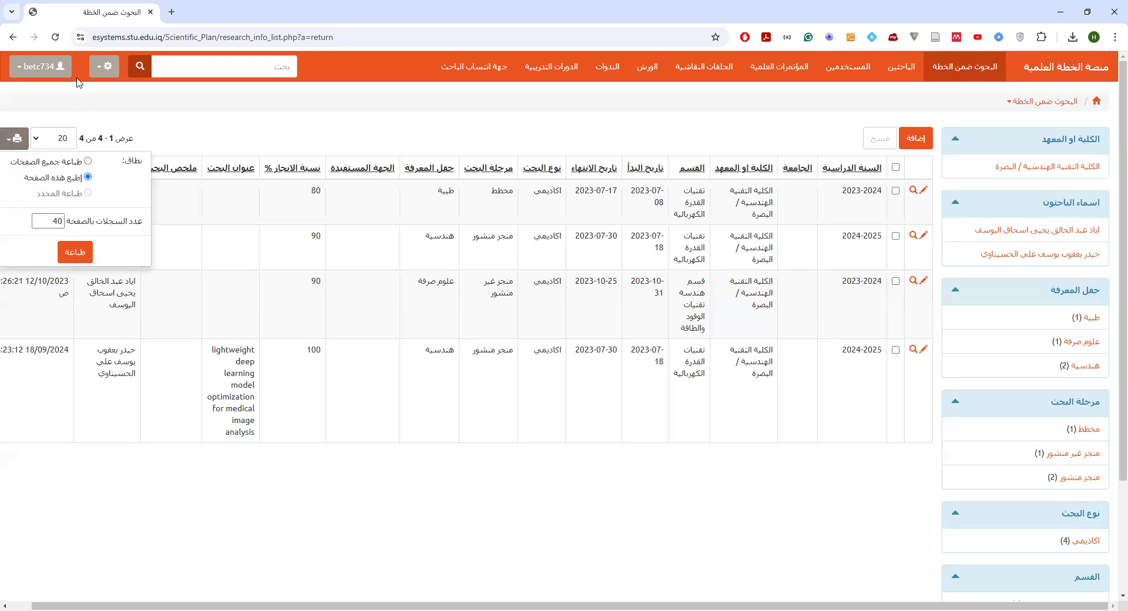
pyautogui.click(105, 66)
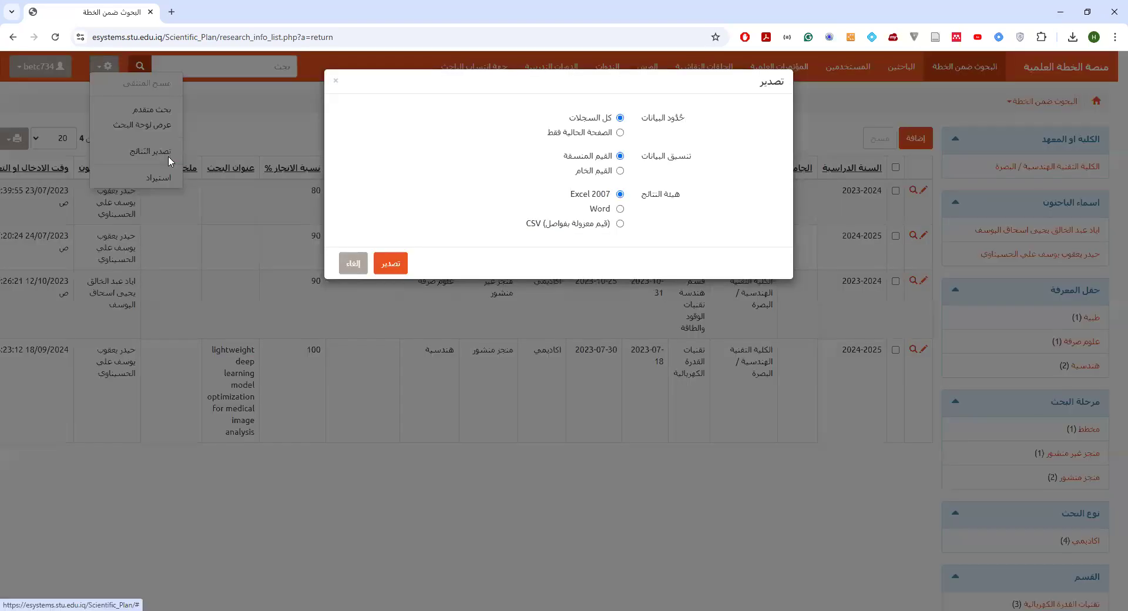
pyautogui.click(150, 152)
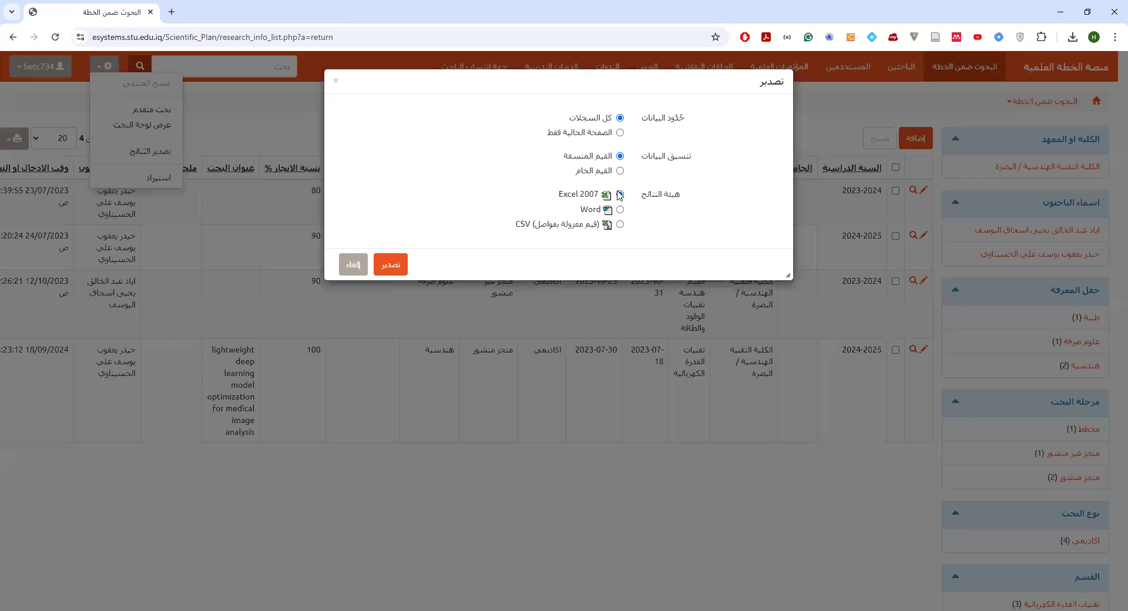
pyautogui.click(403, 266)
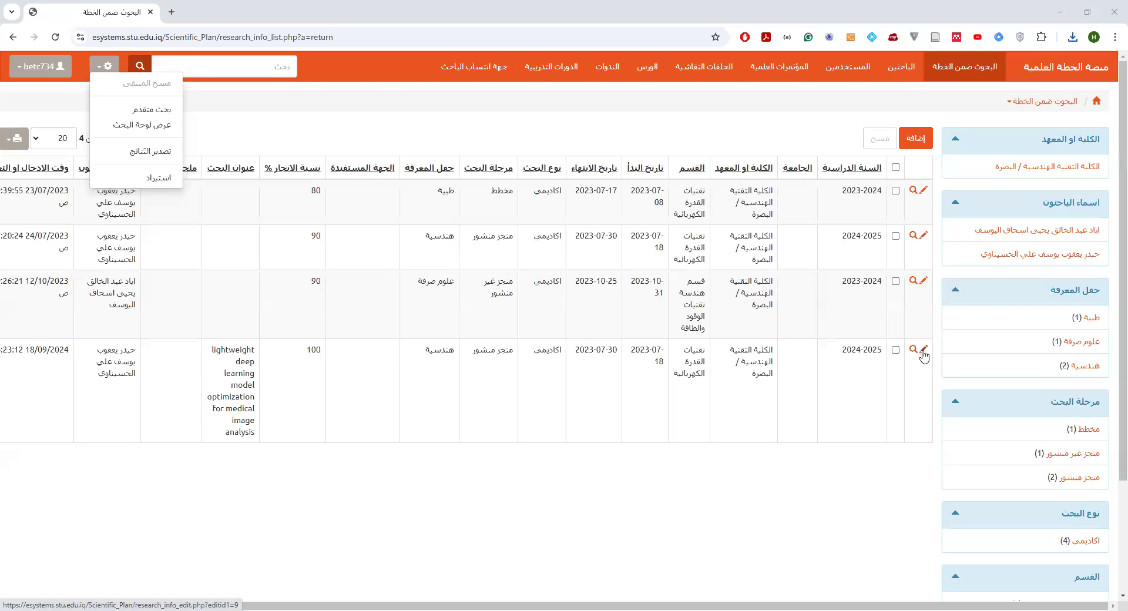
# - Add a second researcher, found by name search, to the lightweight deep learning record, save, and return
pyautogui.click(923, 351)
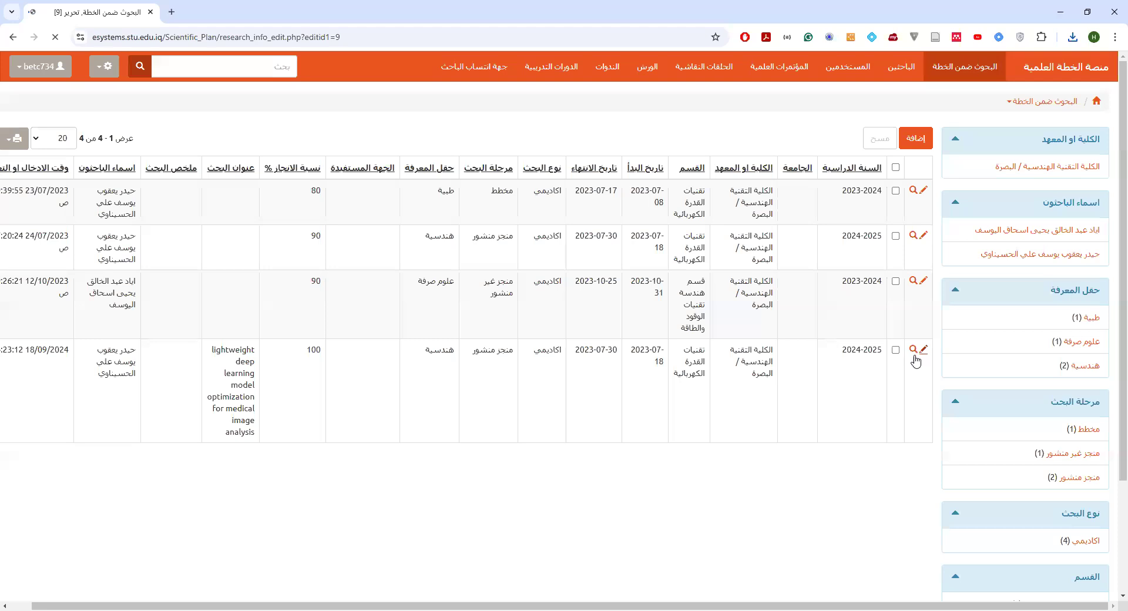
pyautogui.scroll(-4, 1112, 371)
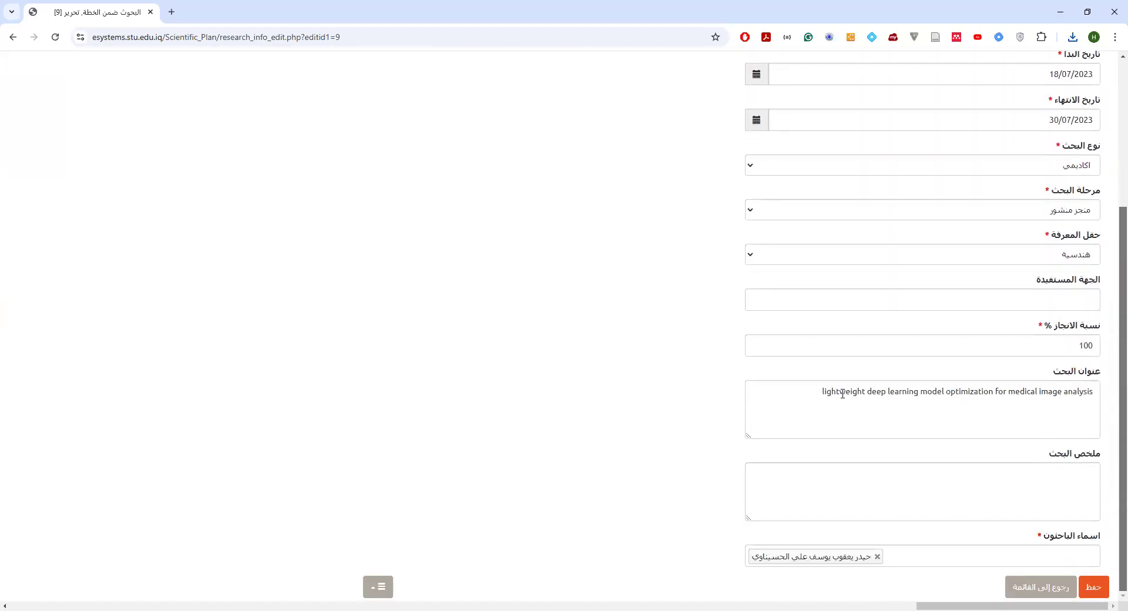
pyautogui.click(843, 393)
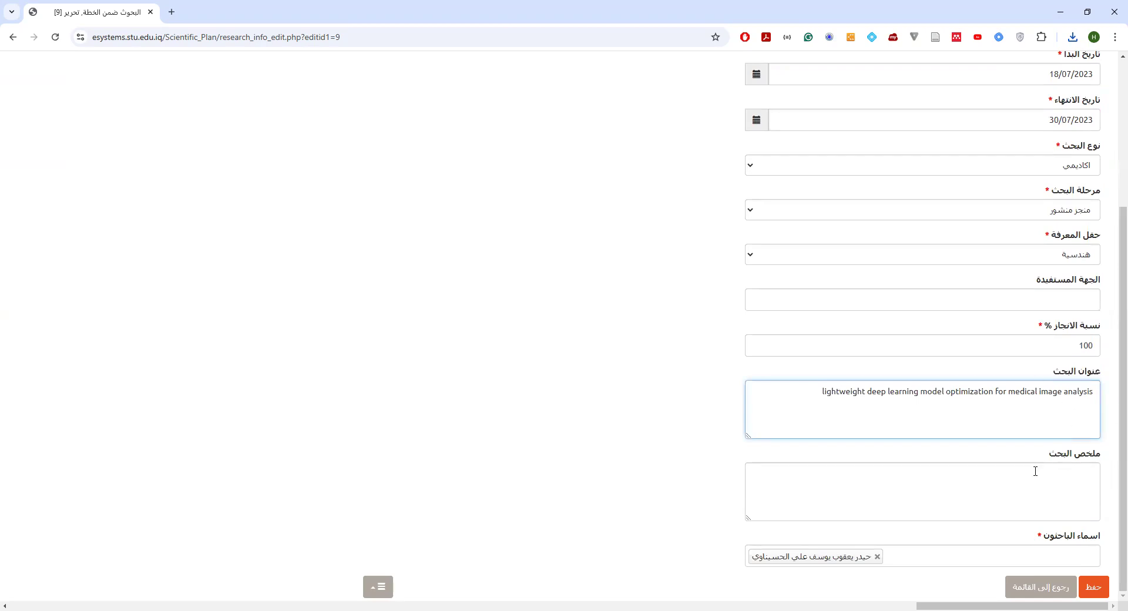
pyautogui.click(903, 561)
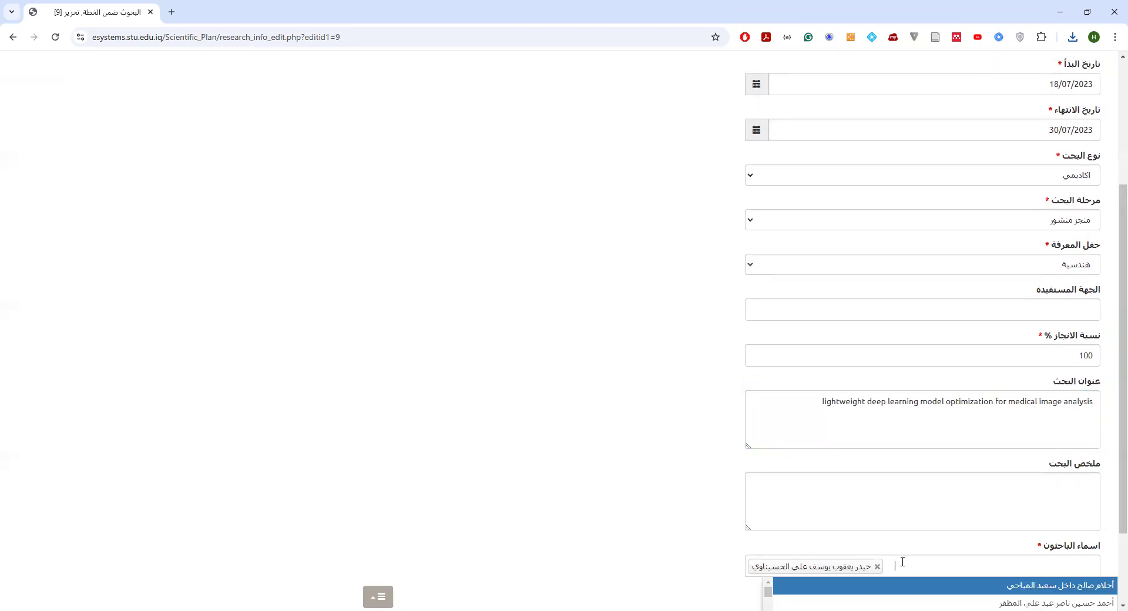
pyautogui.write('ز')
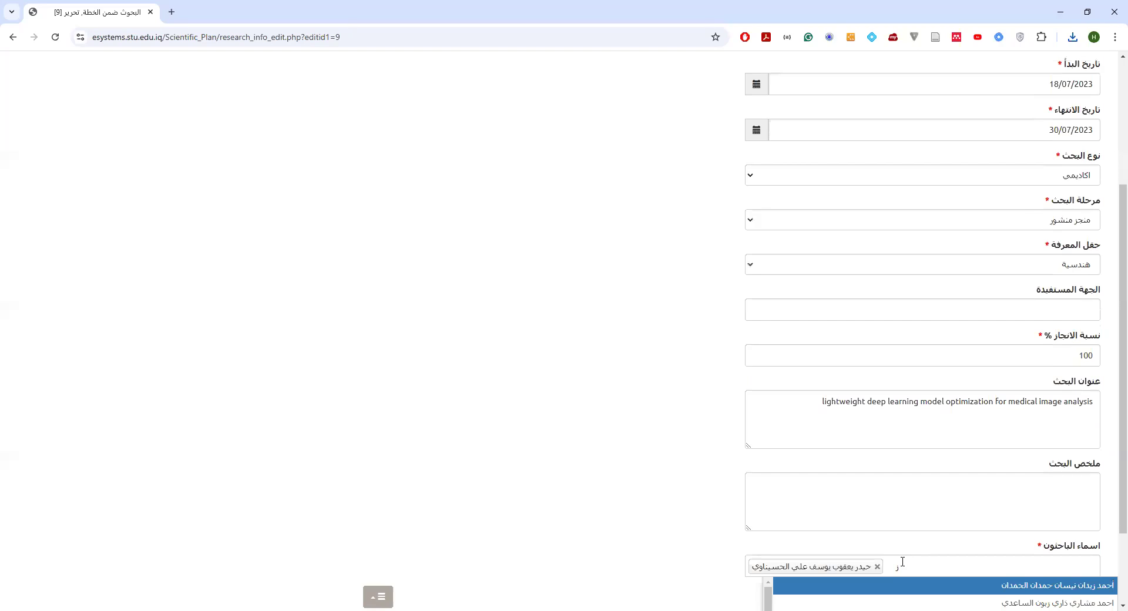
pyautogui.write('هر')
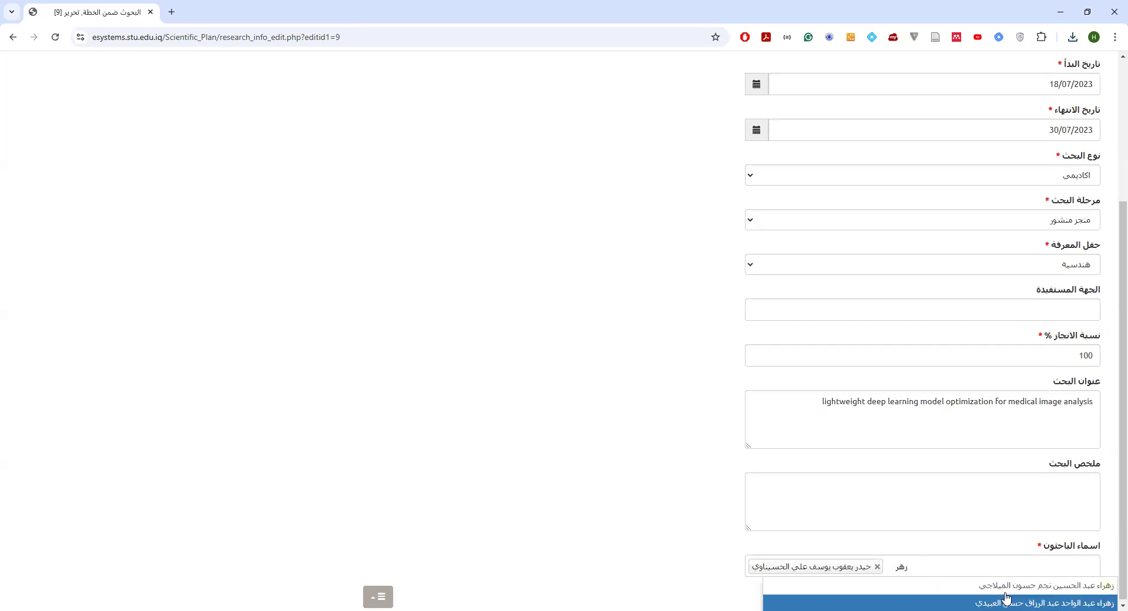
pyautogui.click(1012, 597)
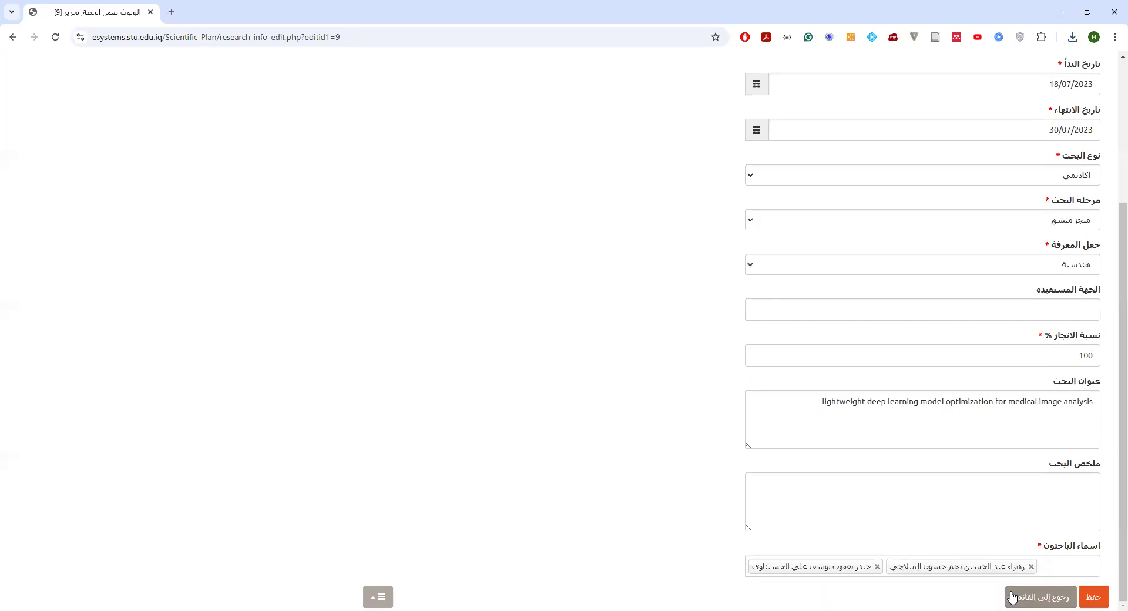
pyautogui.click(1104, 598)
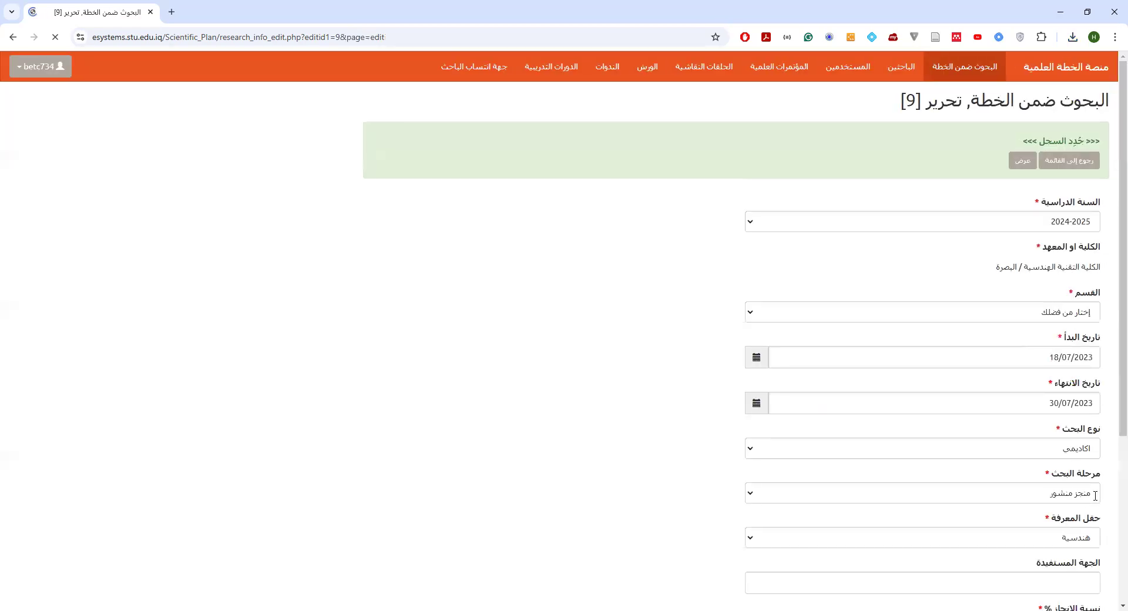
pyautogui.click(1064, 165)
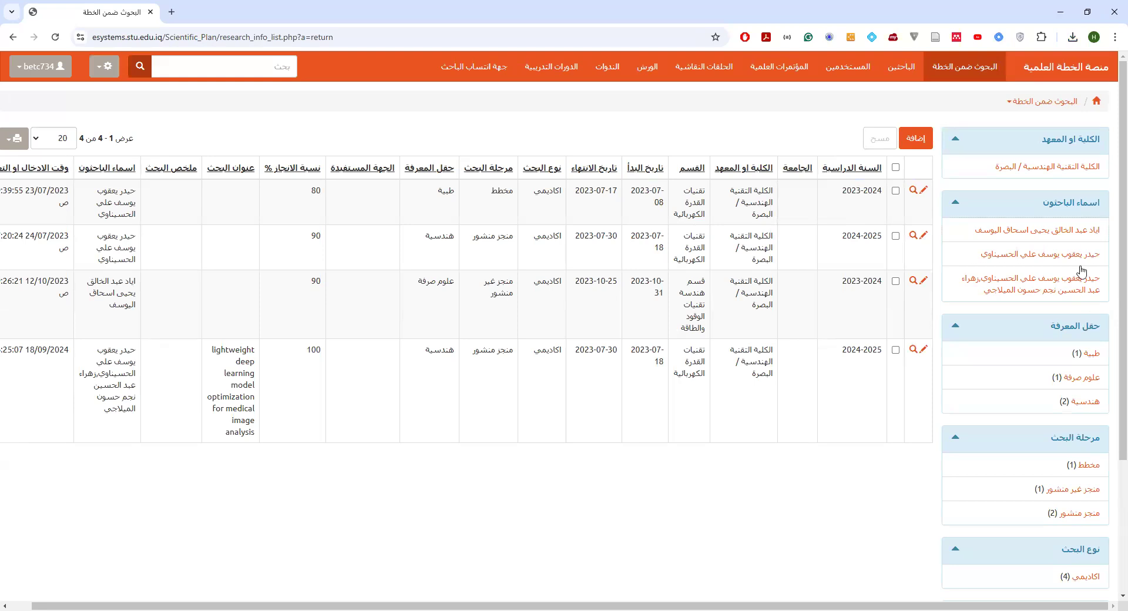
# - Filter the research list to the two-researcher record, then clear that filter
pyautogui.click(995, 295)
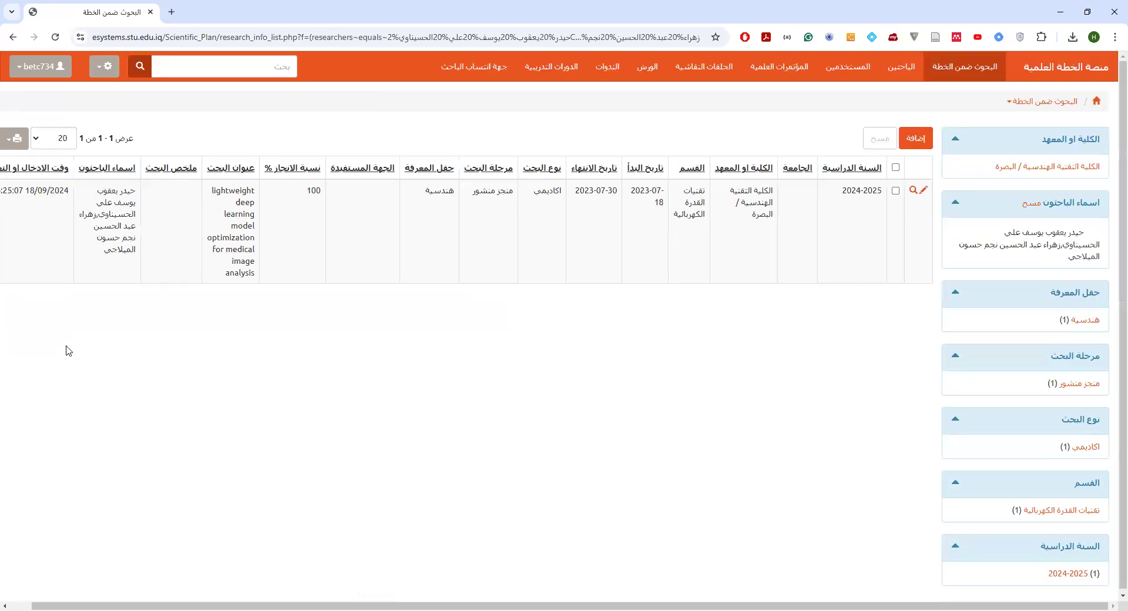
pyautogui.moveTo(1045, 237)
pyautogui.click(1093, 233)
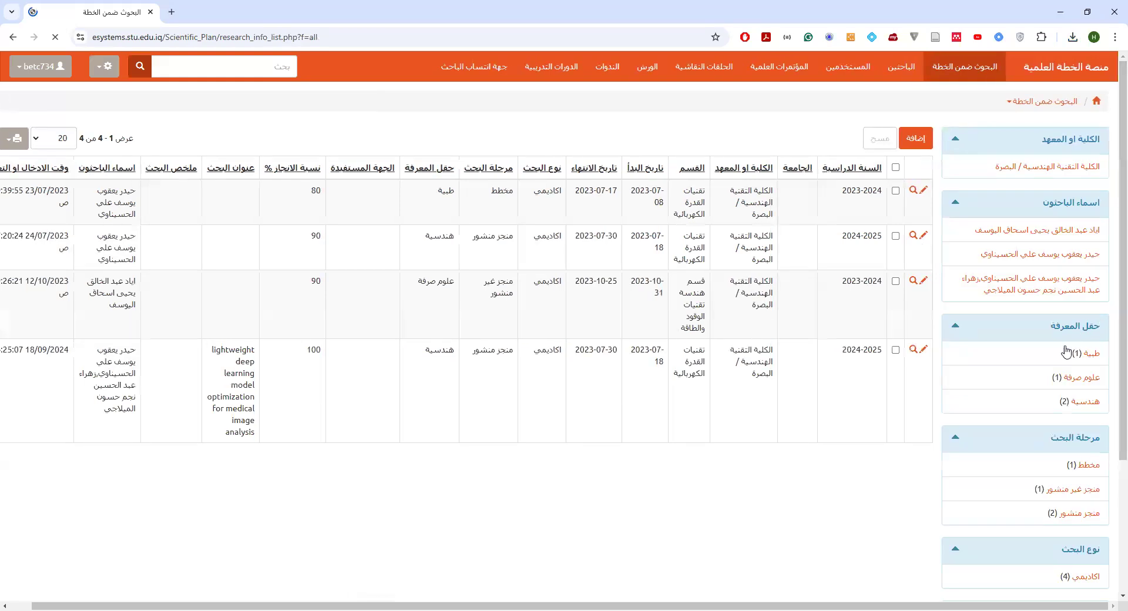
# - Filter by one researcher, clear the filter to list all four records, and go home
pyautogui.click(1076, 255)
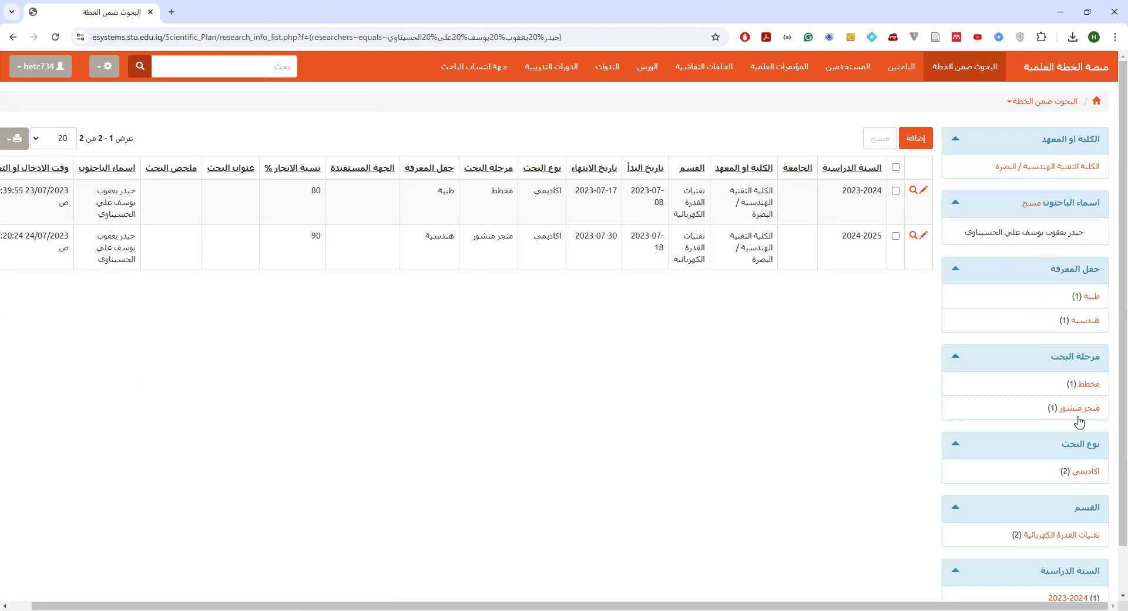
pyautogui.scroll(-1, 1112, 394)
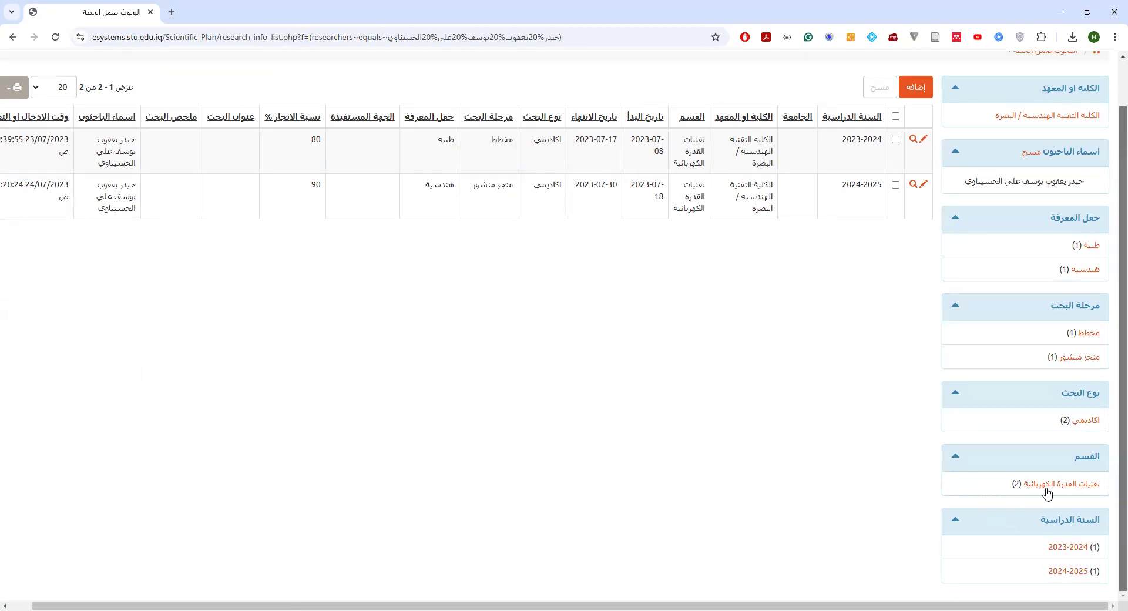
pyautogui.scroll(1, 1112, 232)
pyautogui.scroll(1, 1113, 232)
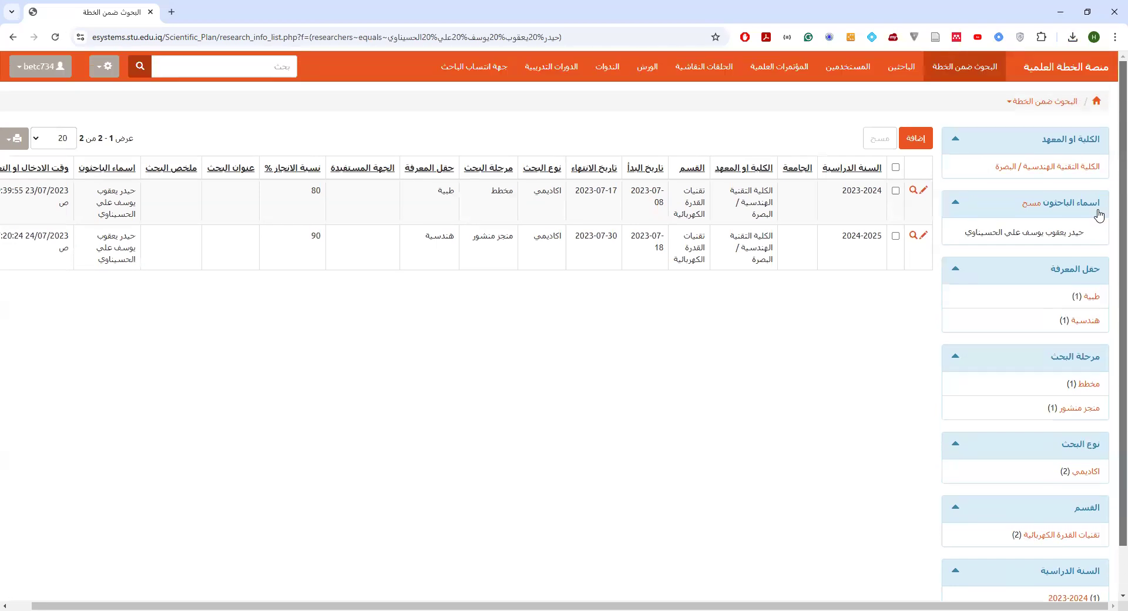
pyautogui.click(1093, 233)
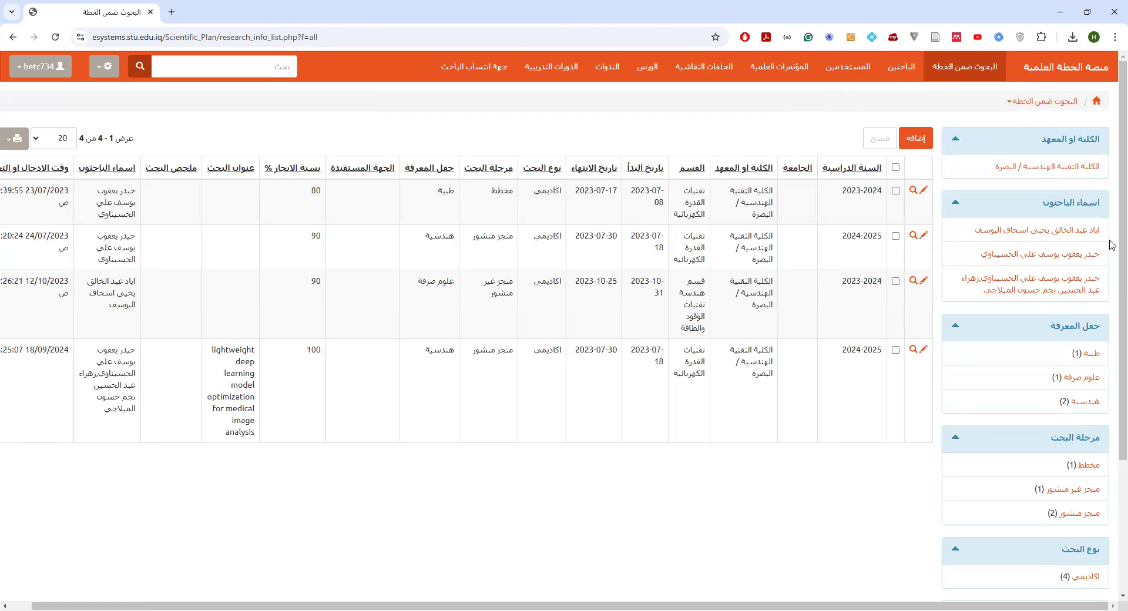
pyautogui.scroll(-3, 1112, 241)
pyautogui.scroll(2, 1113, 265)
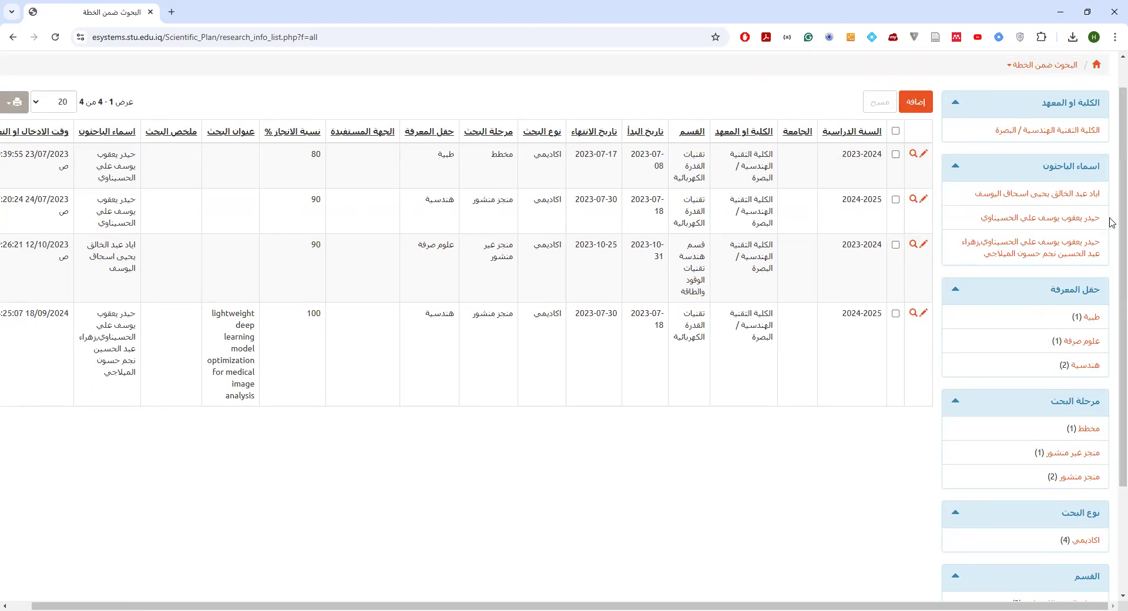
pyautogui.scroll(1, 1112, 223)
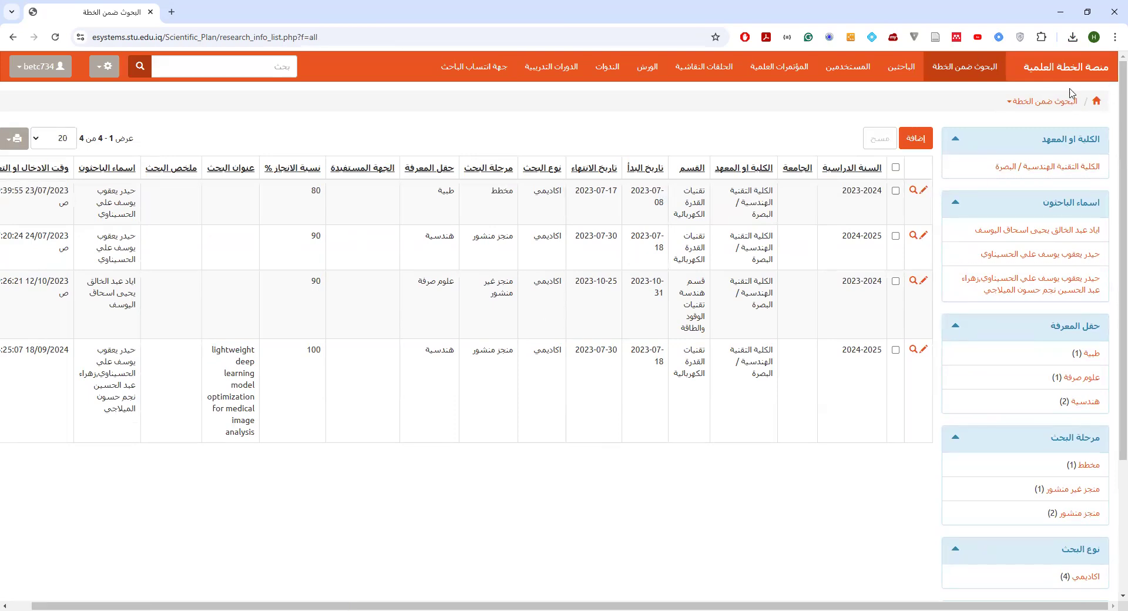
pyautogui.click(1037, 75)
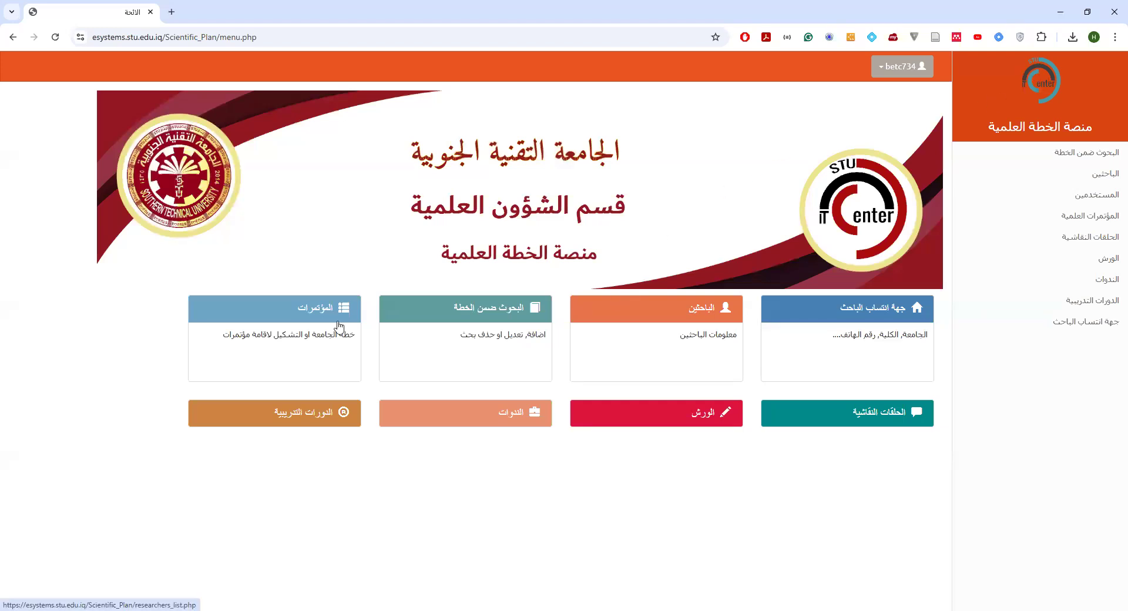
# - Open the discussion sessions (الحلقات النقاشية) list and start a new session with the department list showing
pyautogui.click(873, 420)
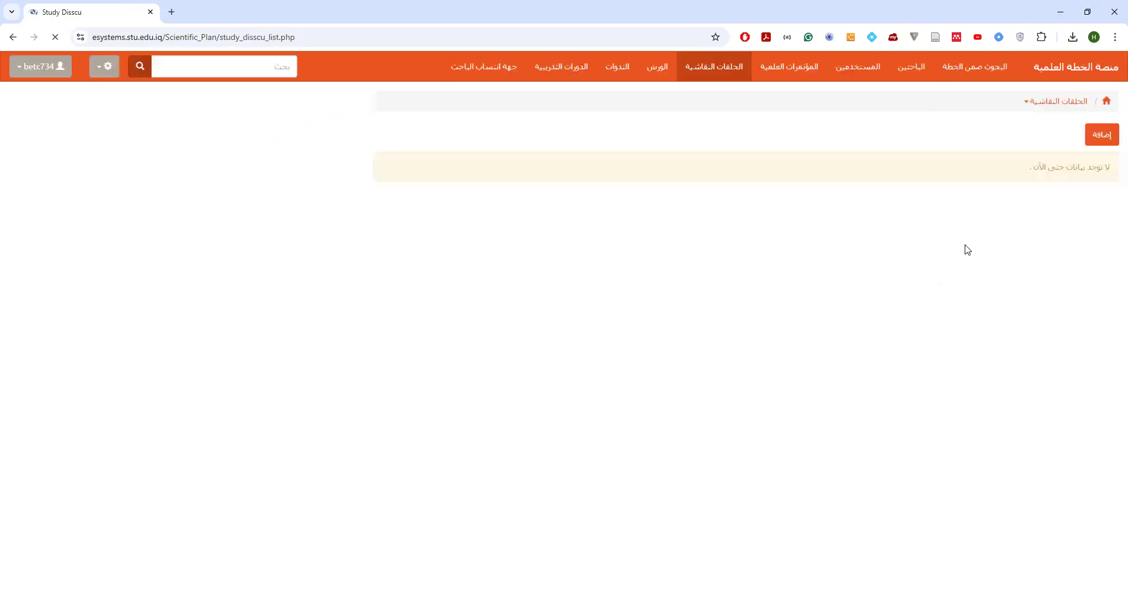
pyautogui.click(1103, 133)
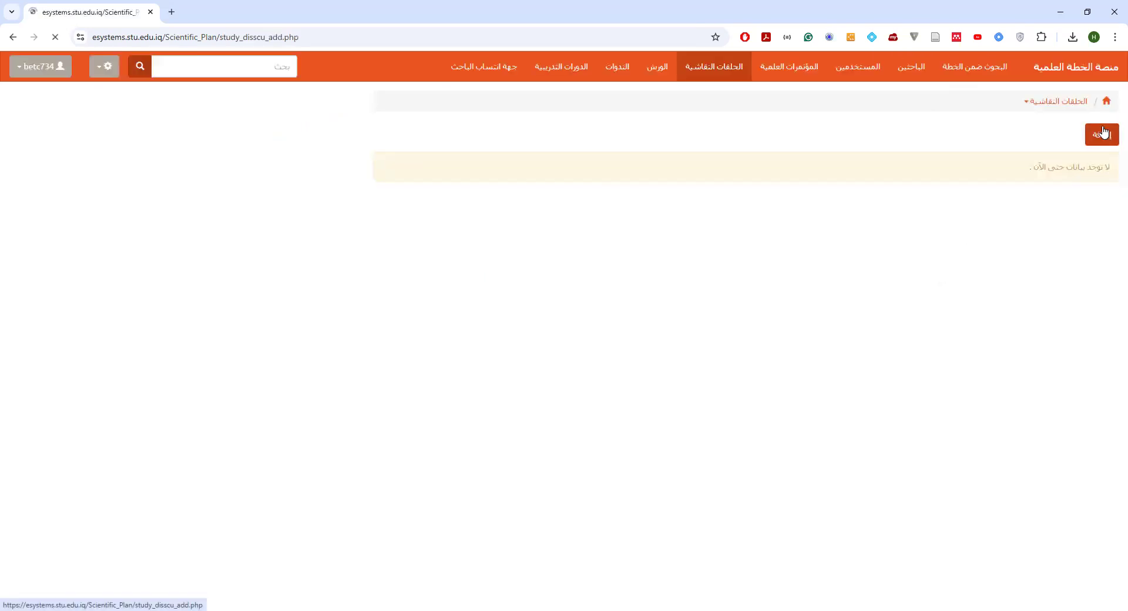
pyautogui.click(1032, 199)
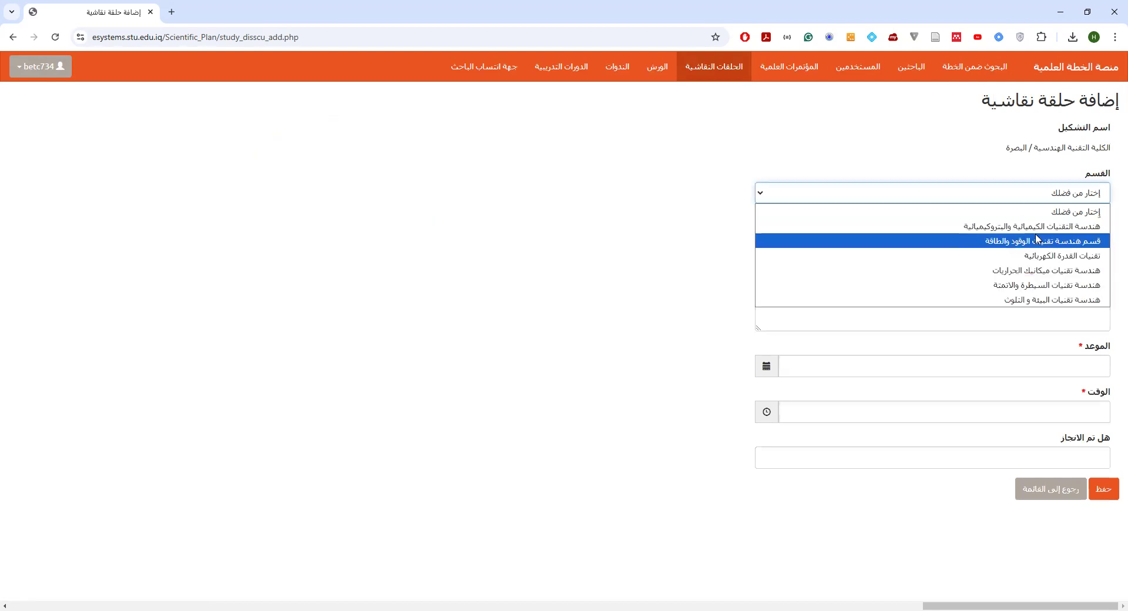
# - Choose the chemical and petrochemical engineering department and a lecturer for the session
pyautogui.click(1042, 228)
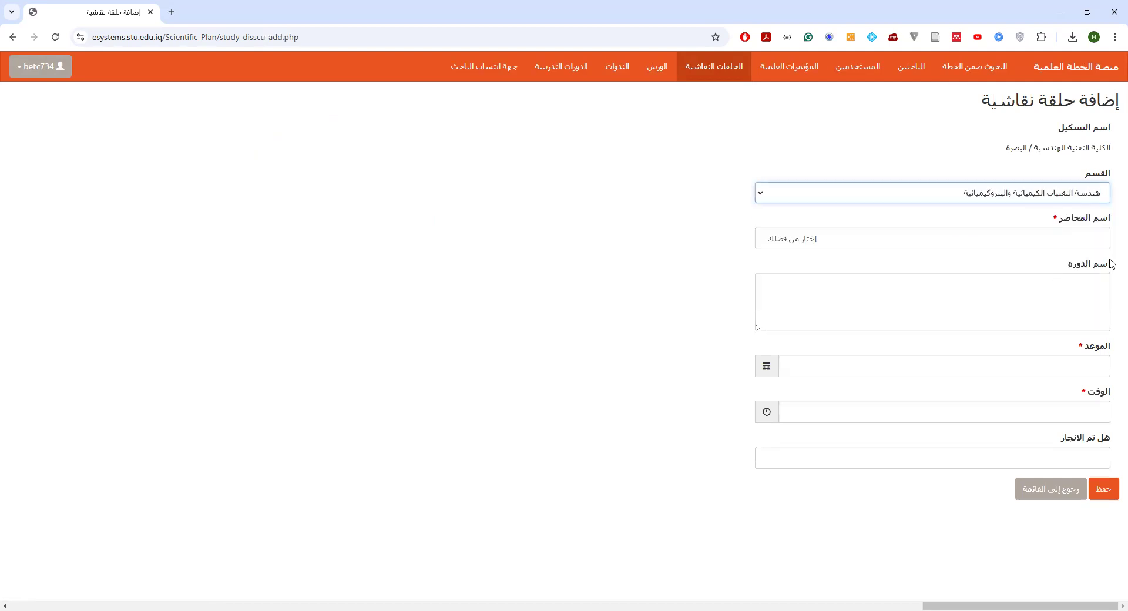
pyautogui.click(1067, 235)
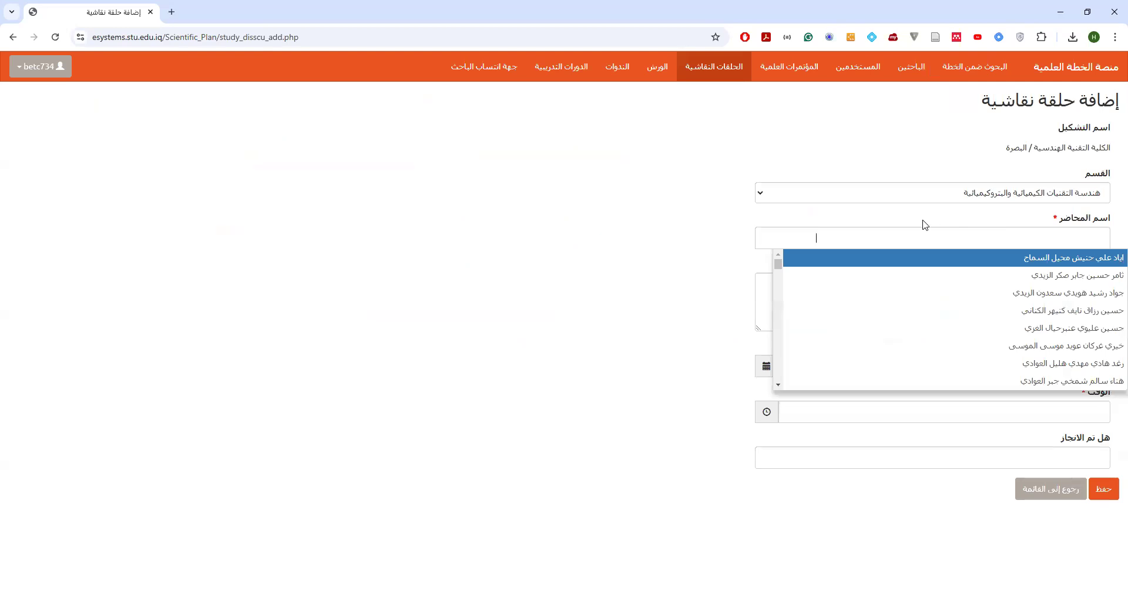
pyautogui.write('تحس')
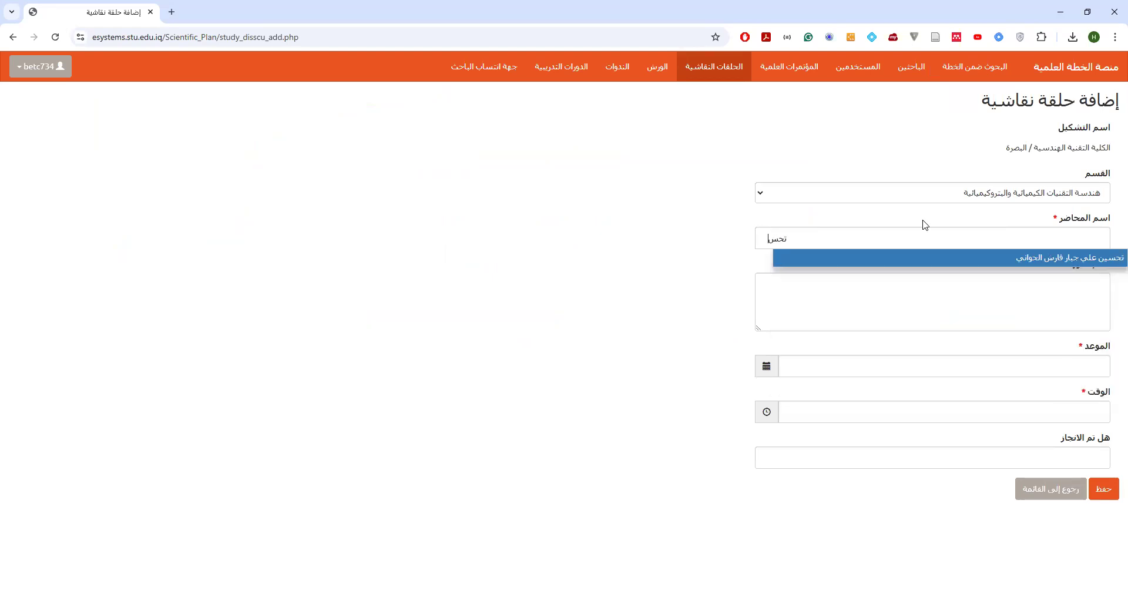
pyautogui.click(961, 260)
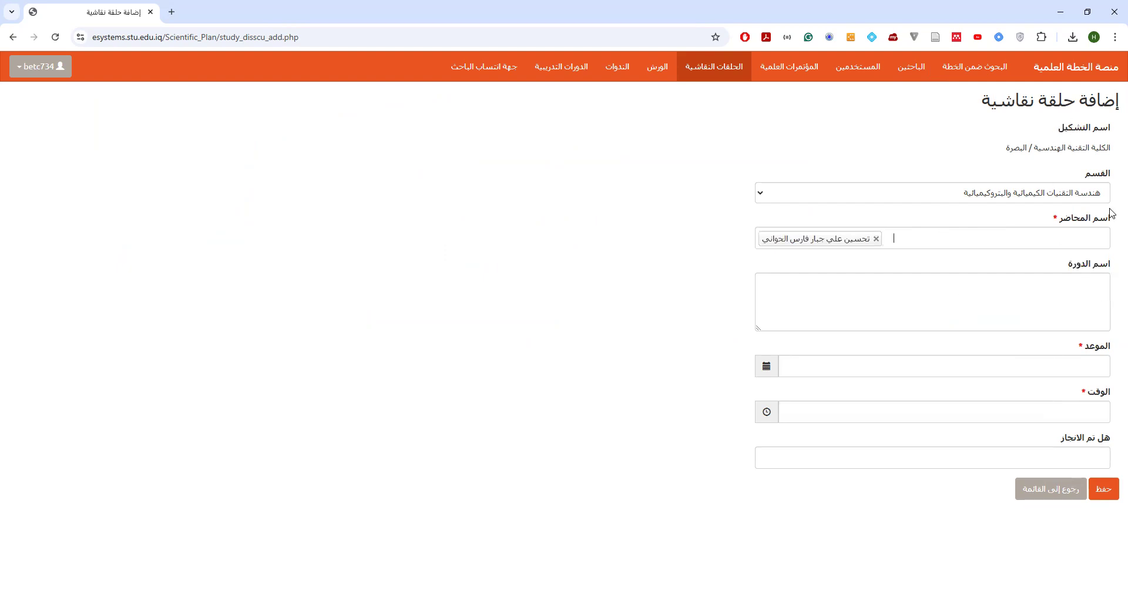
pyautogui.moveTo(1104, 269); pyautogui.dragTo(1057, 351)
pyautogui.click(1084, 285)
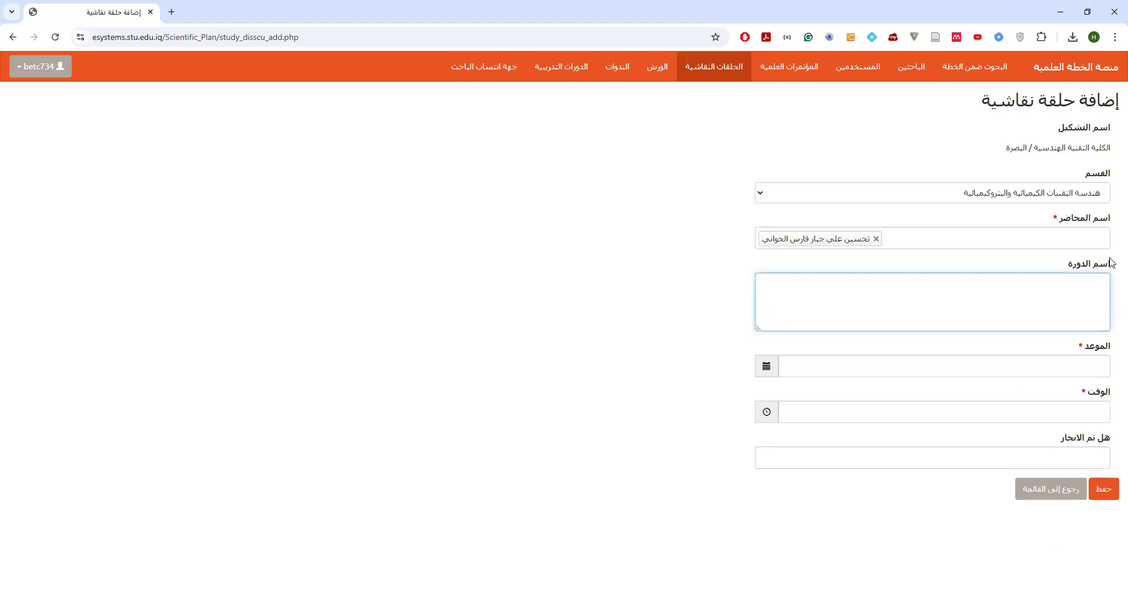
# - Set the session date to 13/01/2025 using the calendar
pyautogui.click(1099, 372)
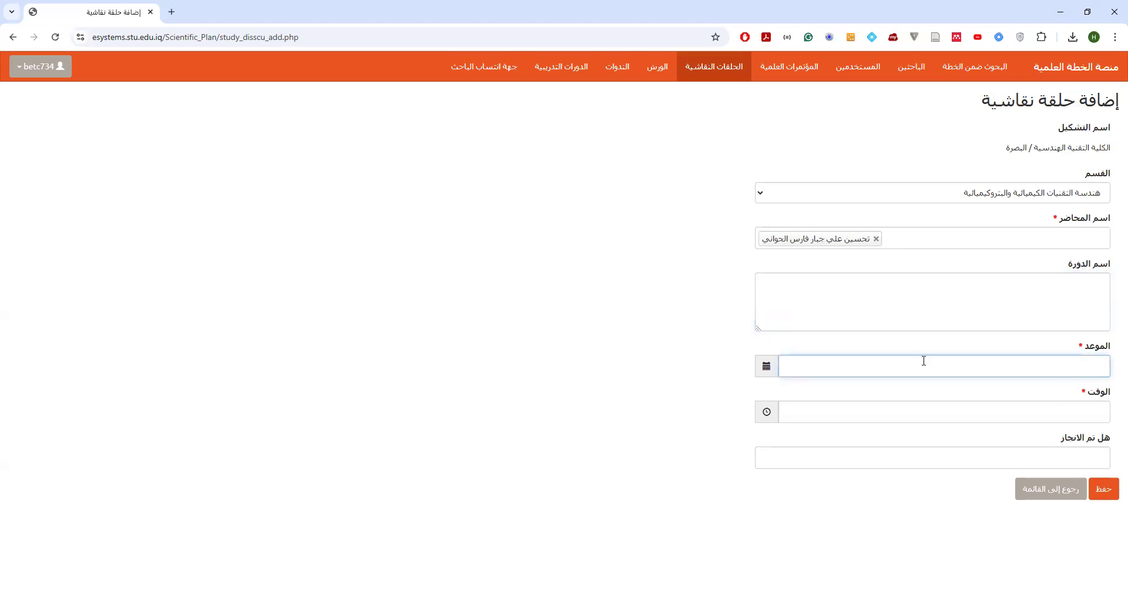
pyautogui.click(764, 365)
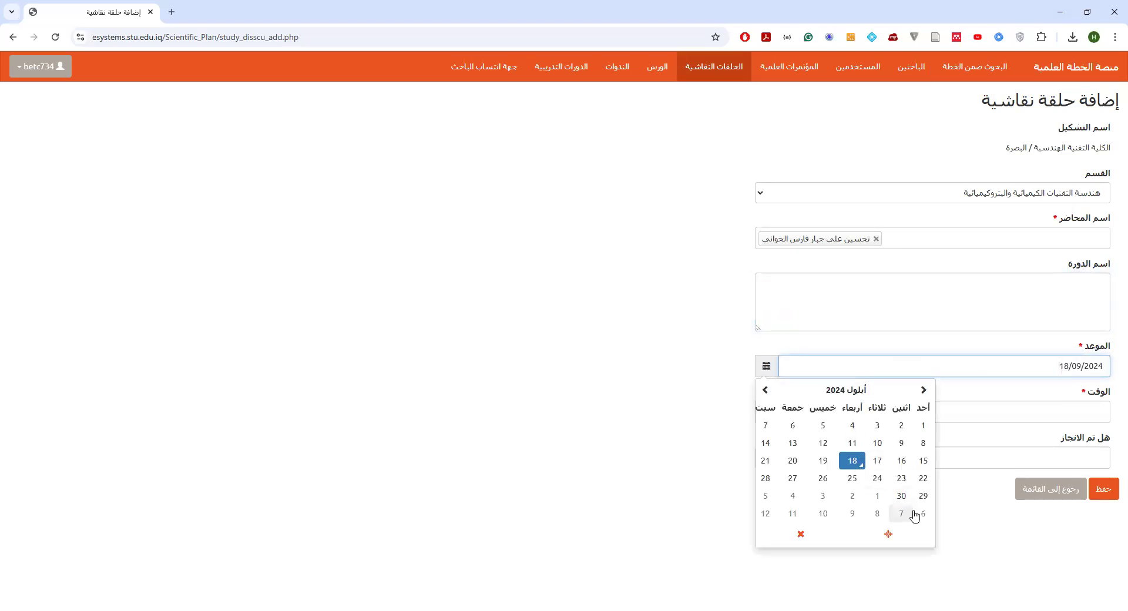
pyautogui.doubleClick(765, 390)
pyautogui.click(765, 389)
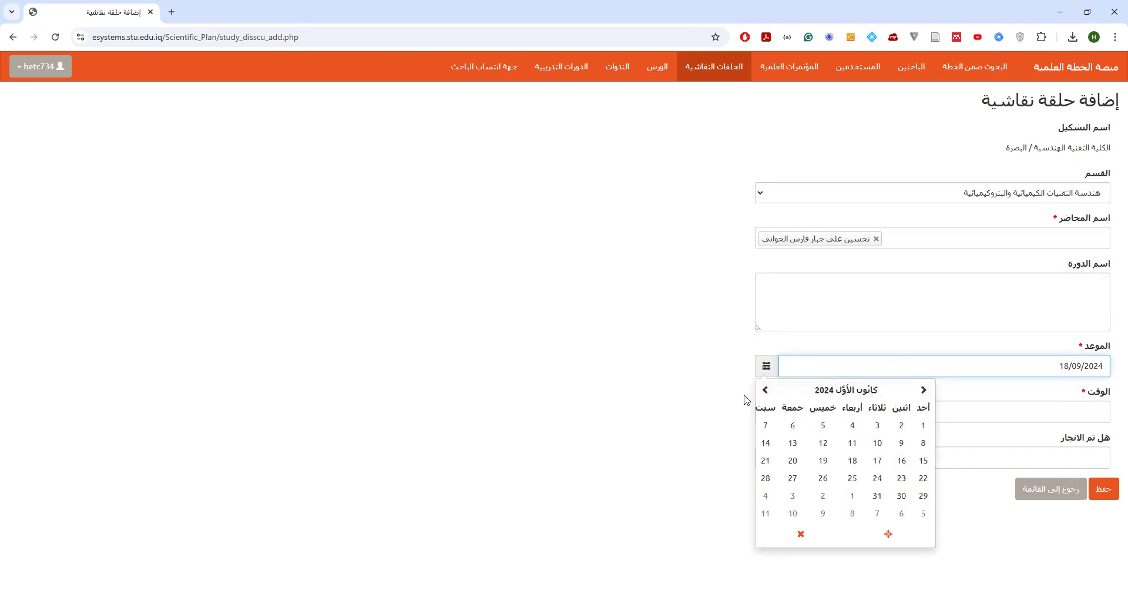
pyautogui.click(765, 389)
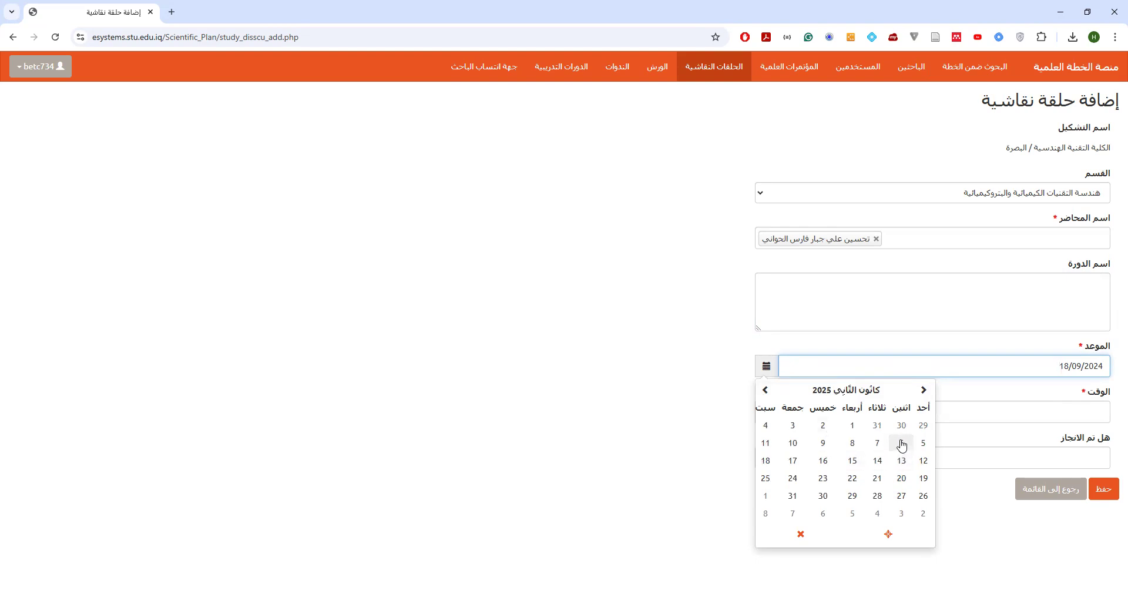
pyautogui.click(900, 462)
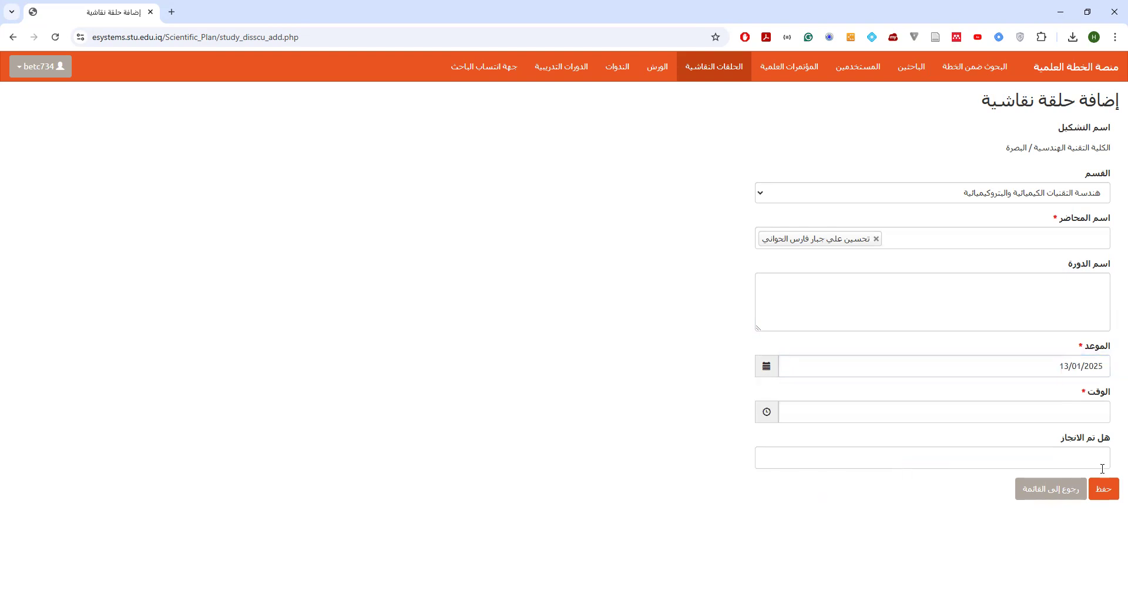
# - Set the session time to 12:00 PM, switching ص to م
pyautogui.click(766, 413)
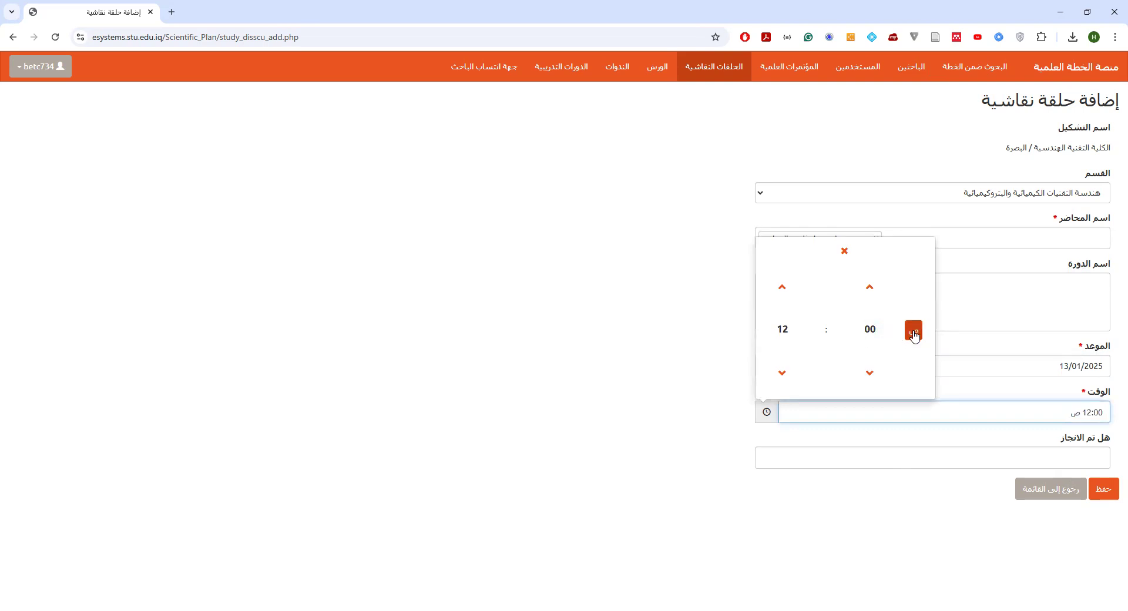
pyautogui.click(913, 329)
pyautogui.click(959, 450)
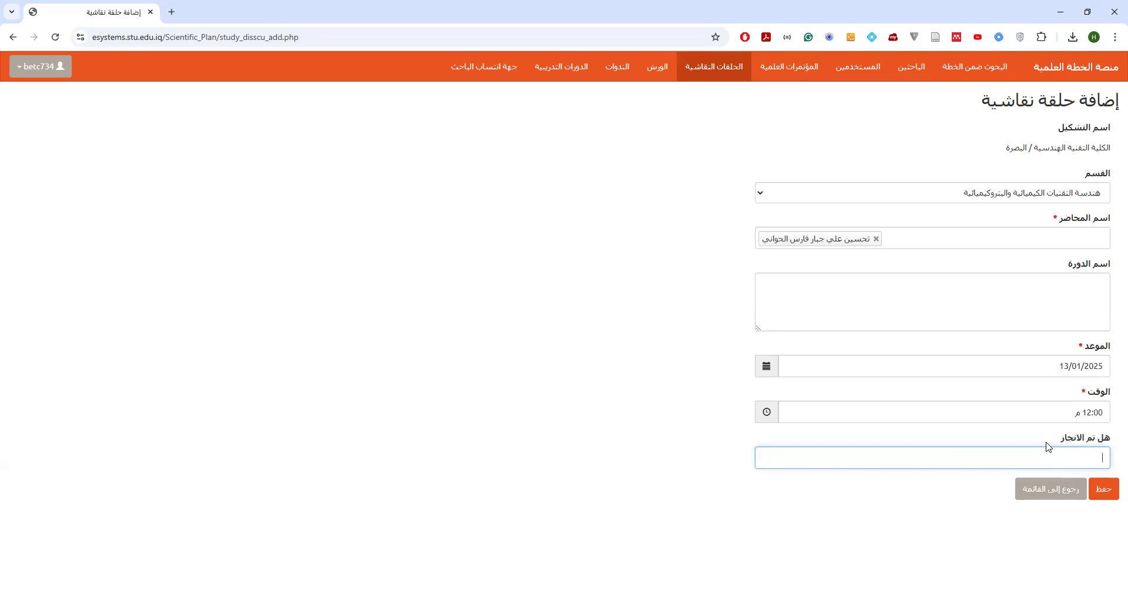
pyautogui.click(1055, 440)
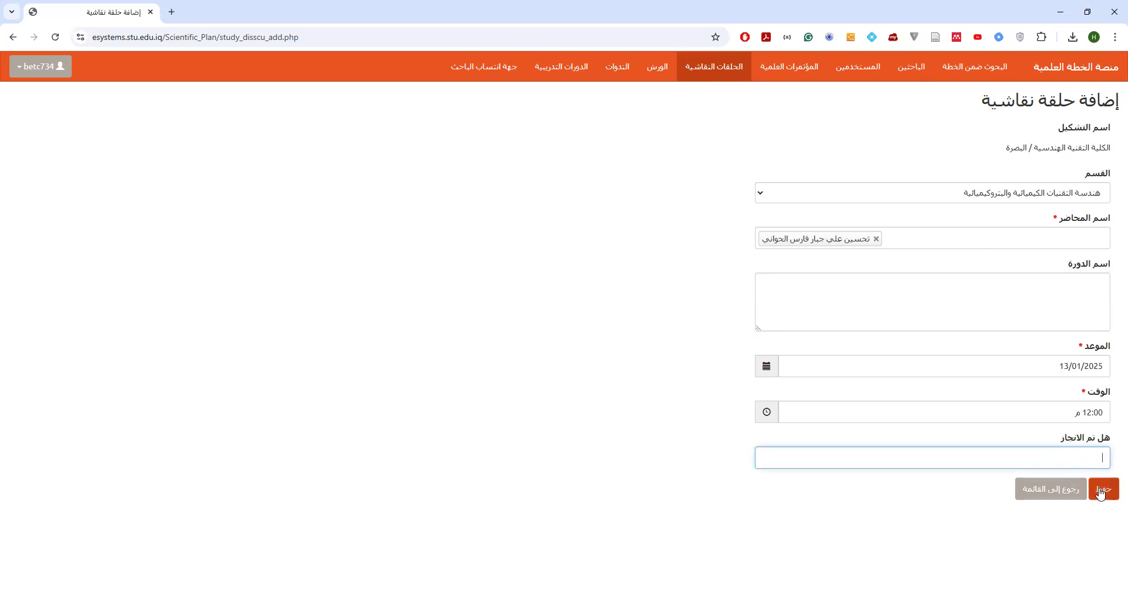
# - Name the course ميكانيك الموائع and try saving; it fails with a 'Field univ' default-value error
pyautogui.click(1086, 301)
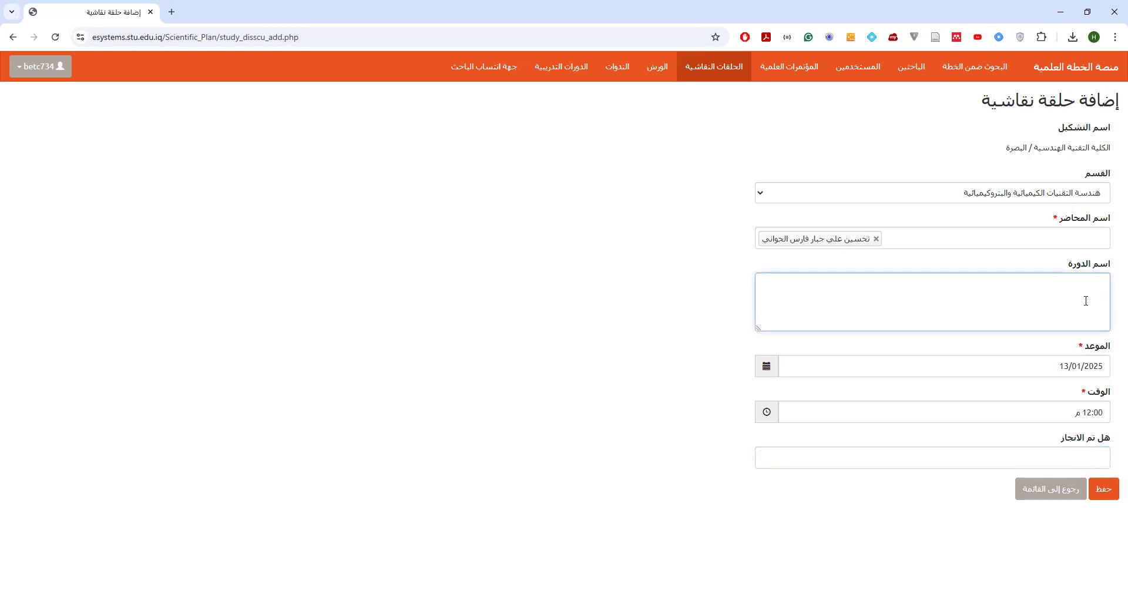
pyautogui.write('ميكانيك الموائع')
pyautogui.click(1109, 498)
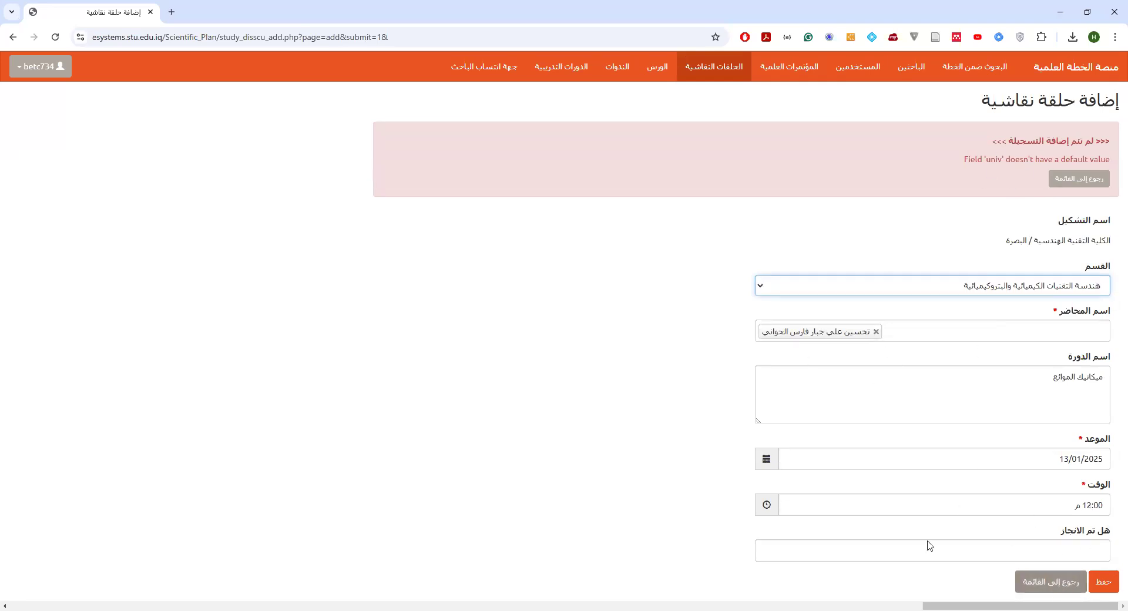
# - Open the discussion-sessions import page and choose the paste-as-text option
pyautogui.click(1055, 587)
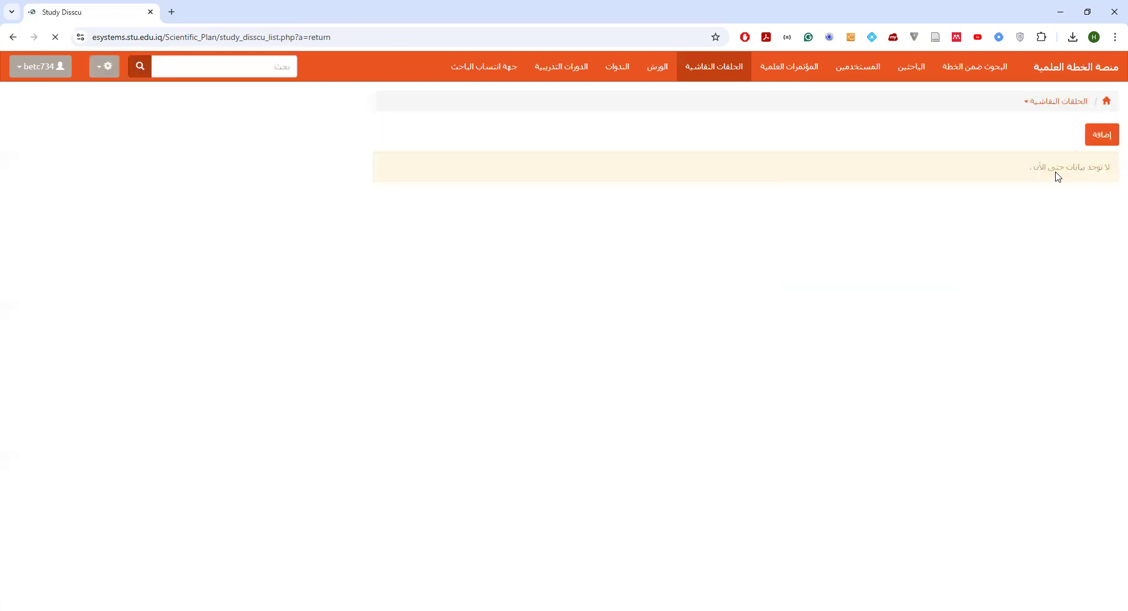
pyautogui.click(106, 69)
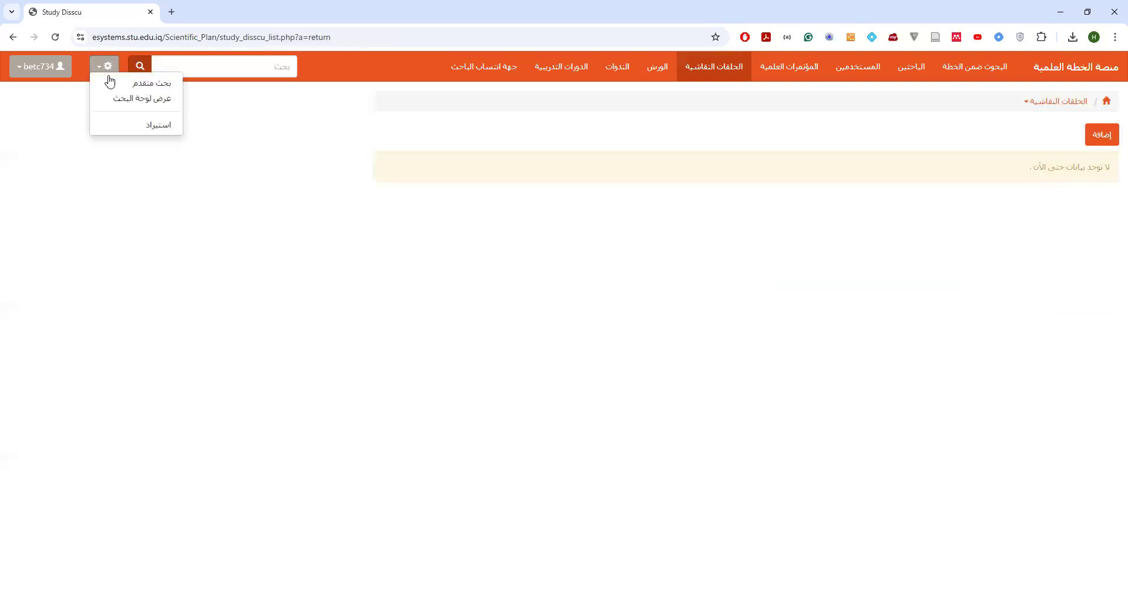
pyautogui.click(158, 125)
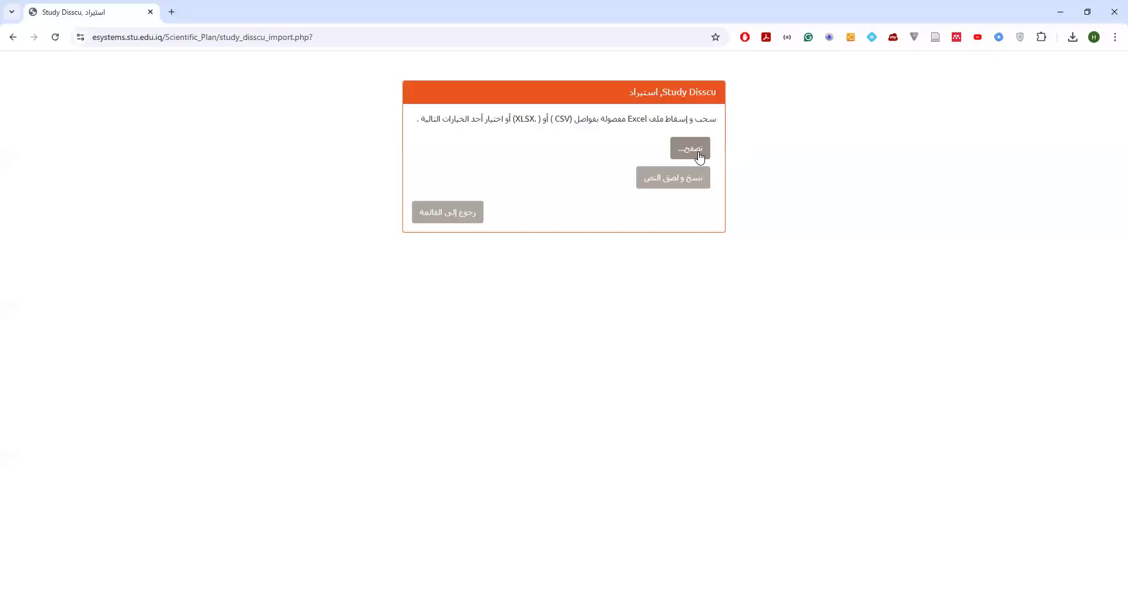
pyautogui.click(689, 179)
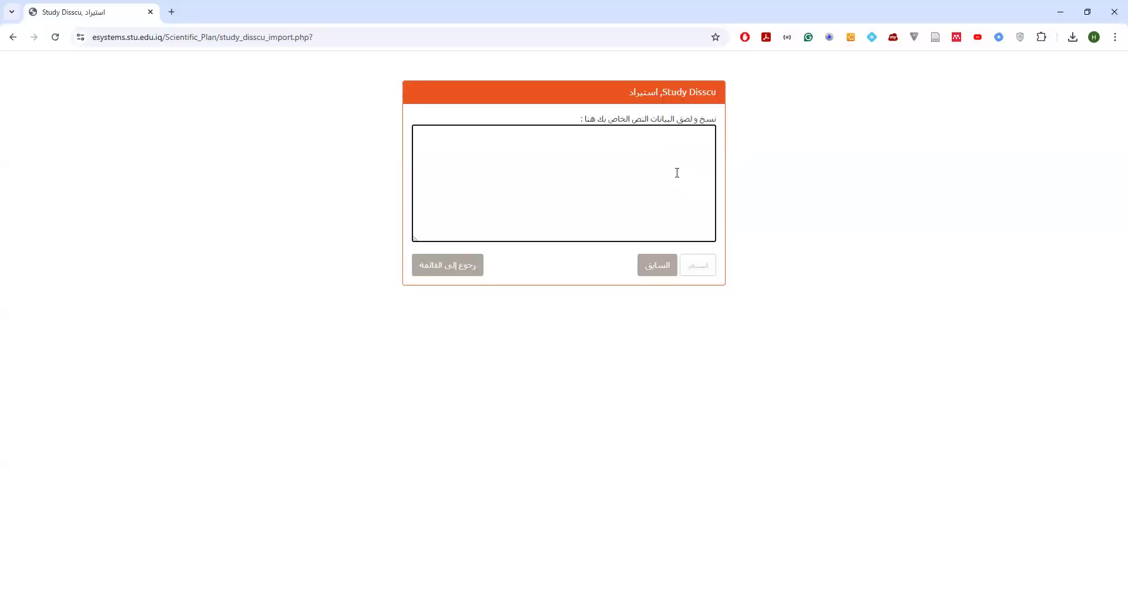
# - Leave the import, return to the empty sessions list and open a fresh add form
pyautogui.click(657, 266)
pyautogui.click(444, 206)
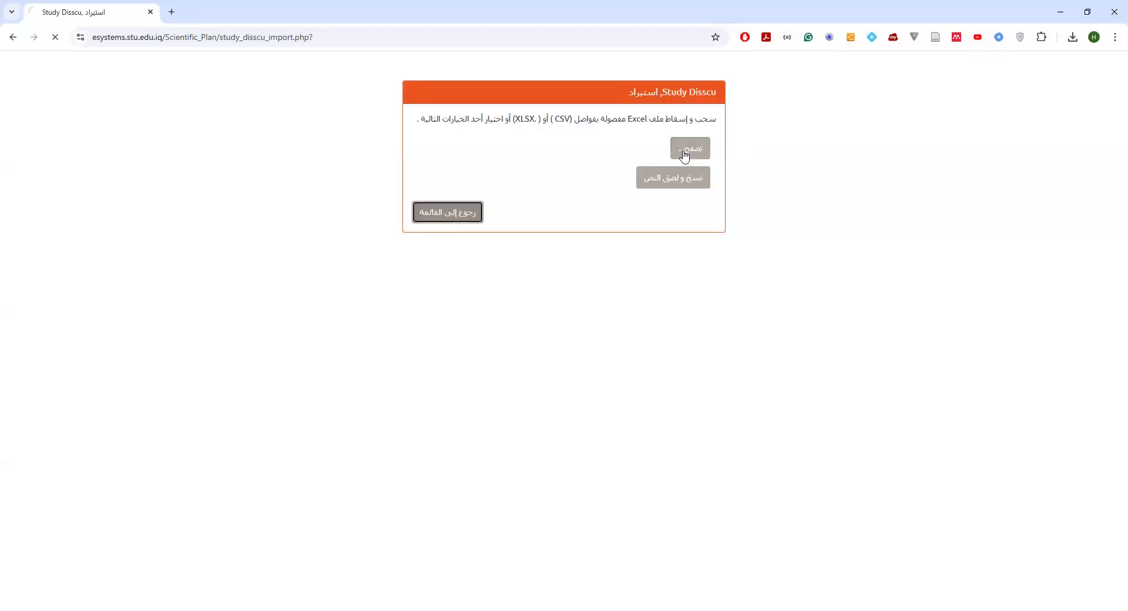
pyautogui.click(1111, 137)
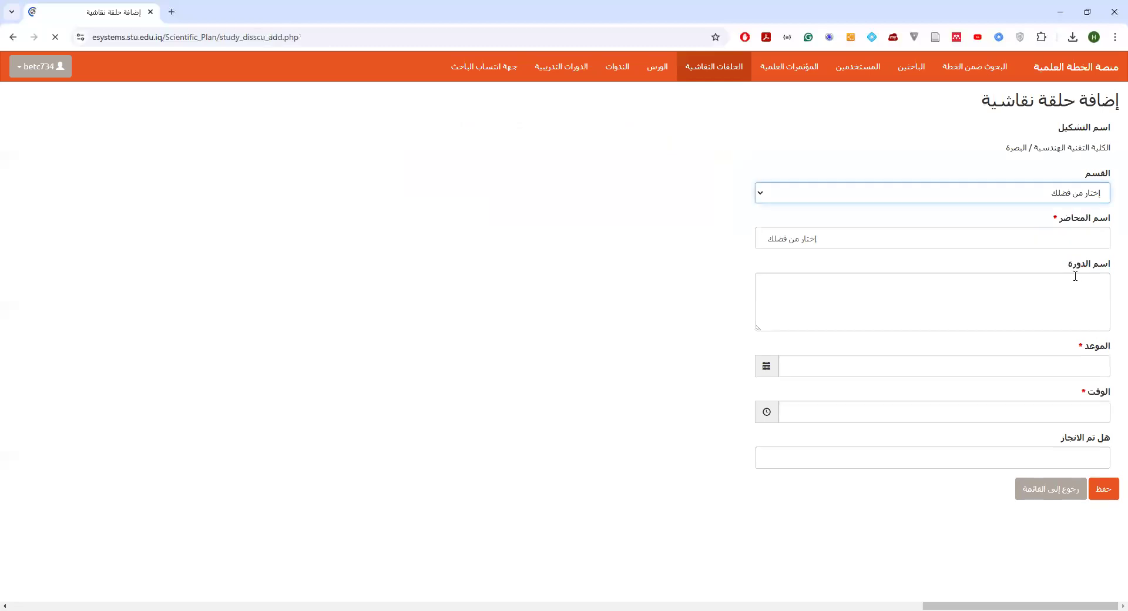
# - Enter كلا as the discussion circle's completion answer (هل تم الانجاز)
pyautogui.click(1096, 457)
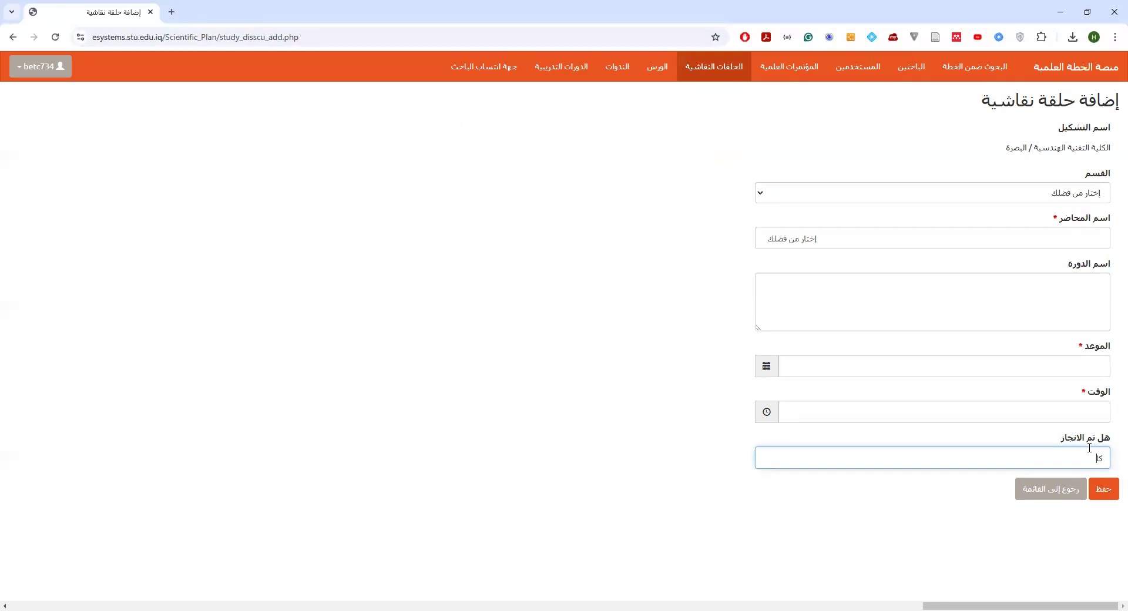
pyautogui.write('لا')
pyautogui.press('BackSpace')
pyautogui.press('BackSpace')
pyautogui.write('لا')
# - Set the circle's date to 13/01/2025, then head back to the list unsaved
pyautogui.click(766, 366)
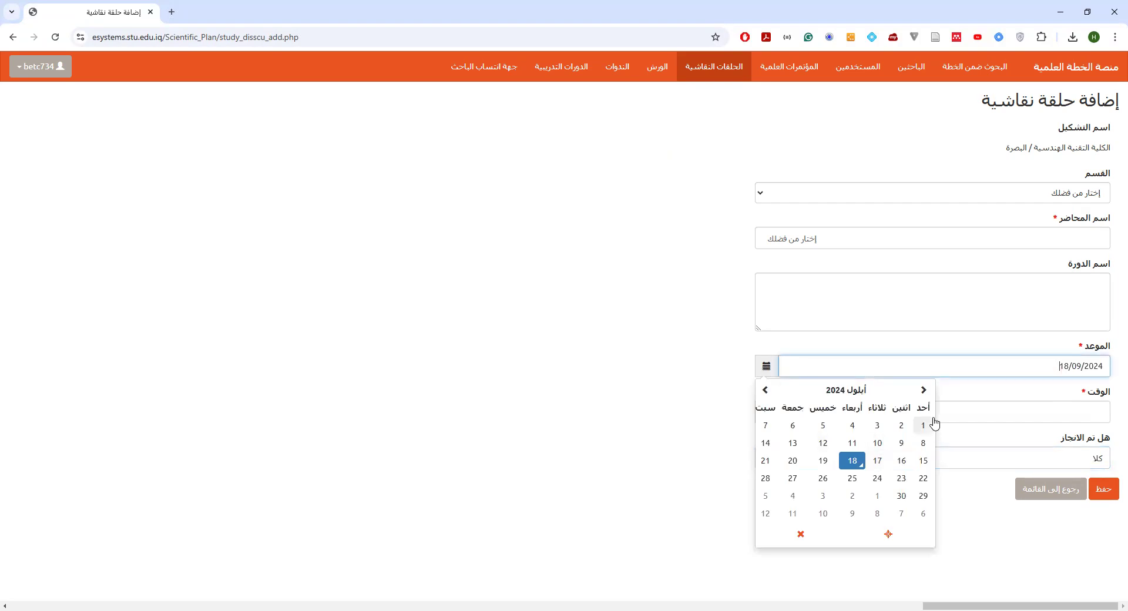
pyautogui.click(766, 390)
pyautogui.click(765, 390)
pyautogui.click(765, 390)
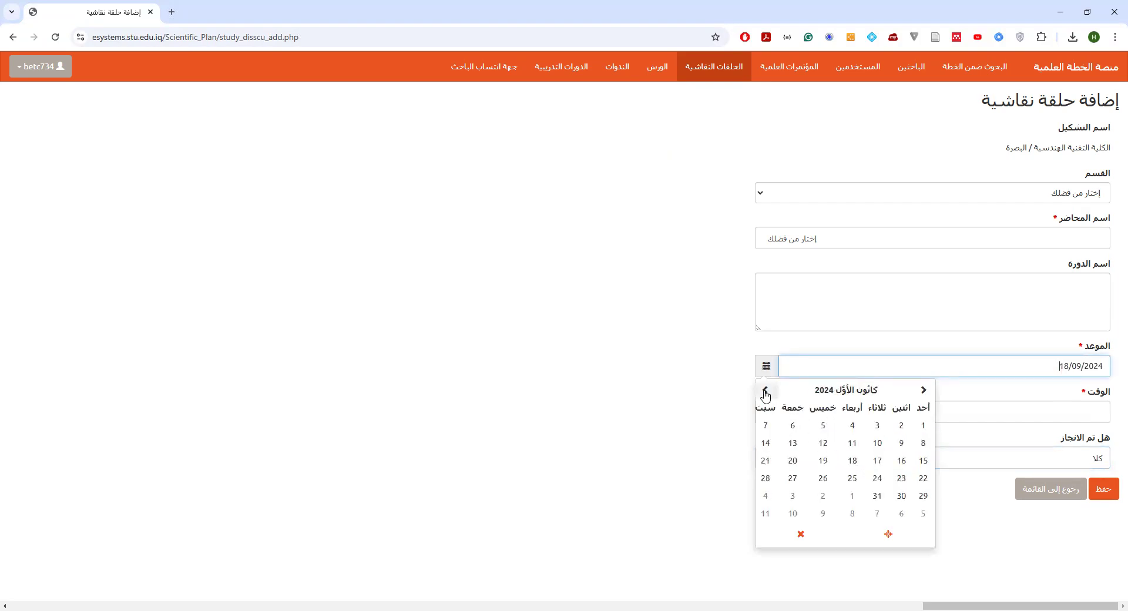
pyautogui.click(765, 390)
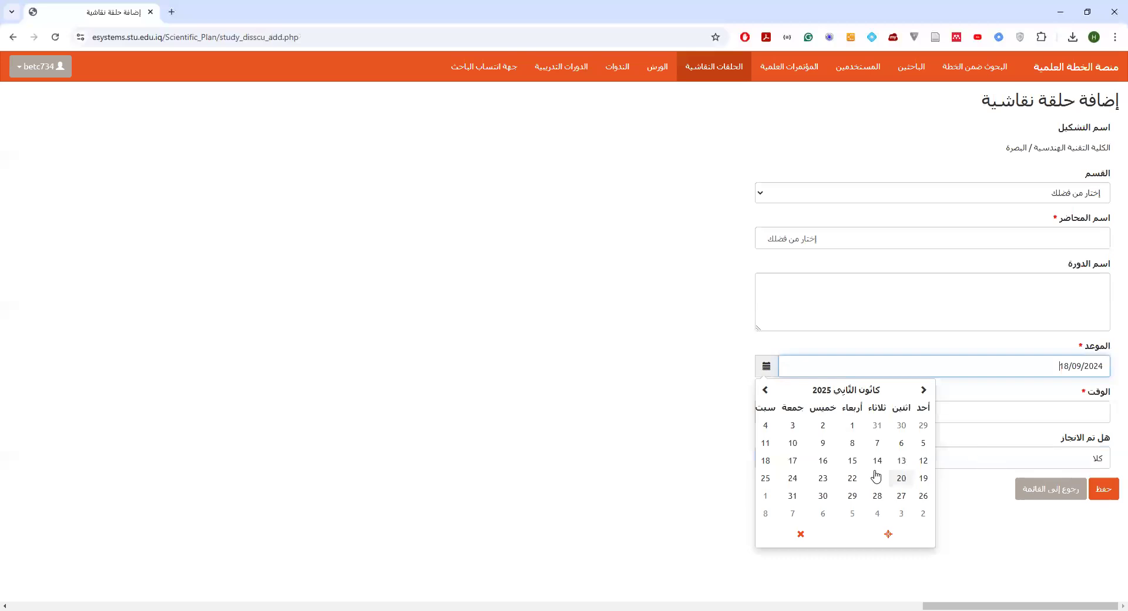
pyautogui.click(901, 462)
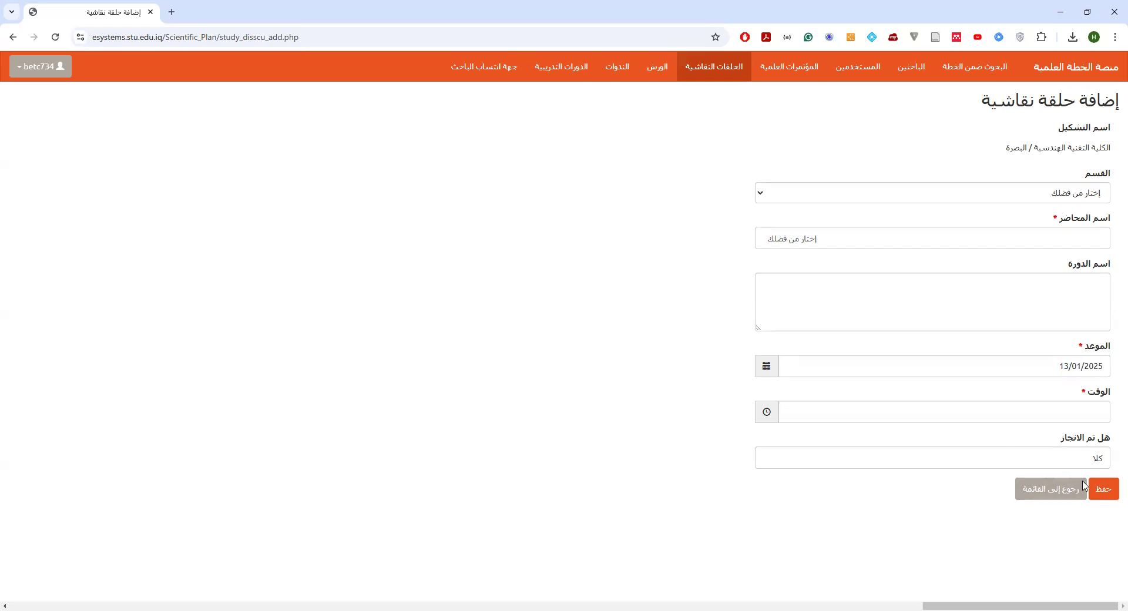
pyautogui.click(1097, 460)
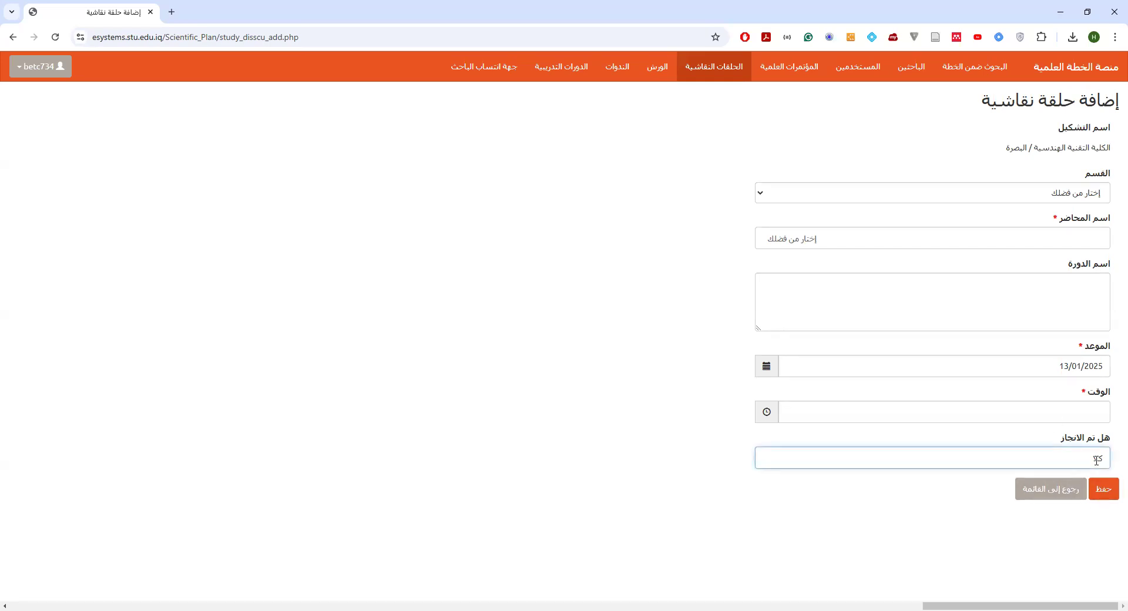
pyautogui.click(1046, 497)
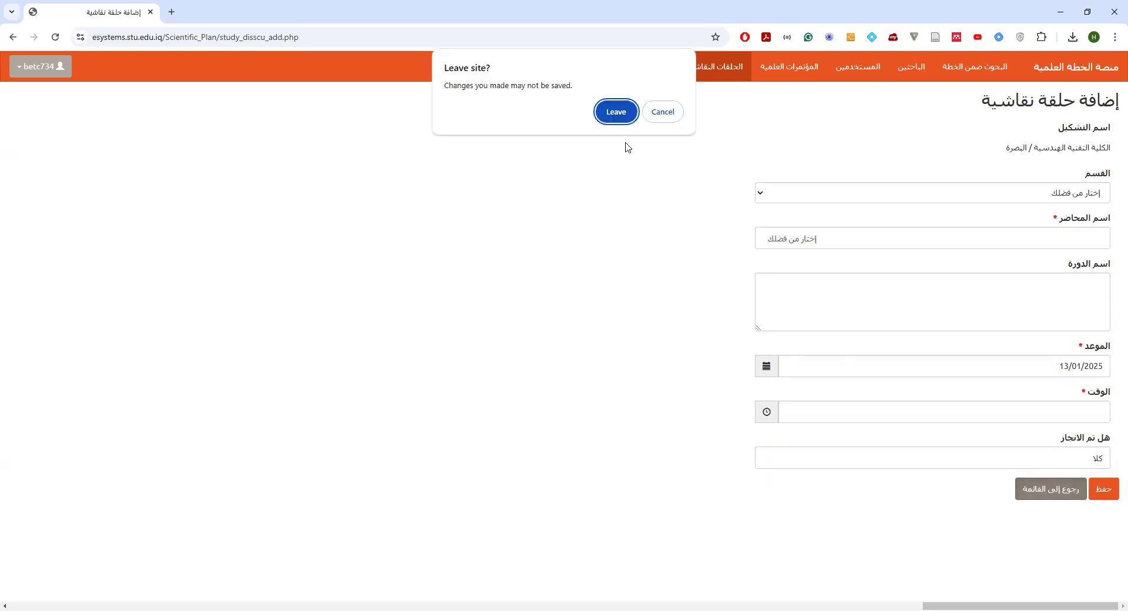
# - Leave the unsaved circle form, go home, and open the الدورات التدريبية courses list
pyautogui.press('Return')
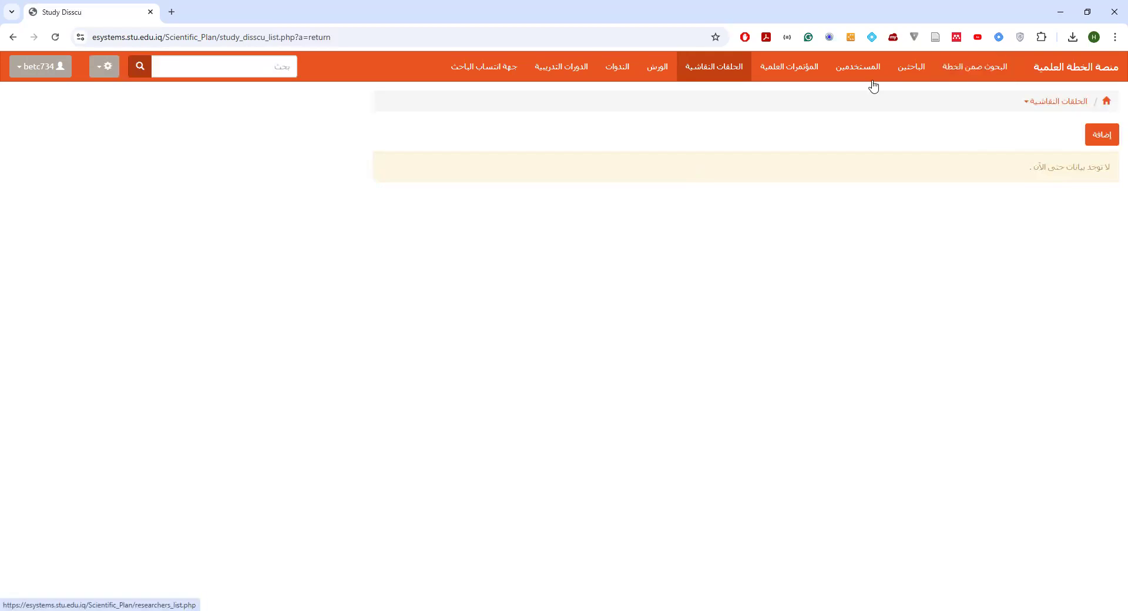
pyautogui.click(1055, 72)
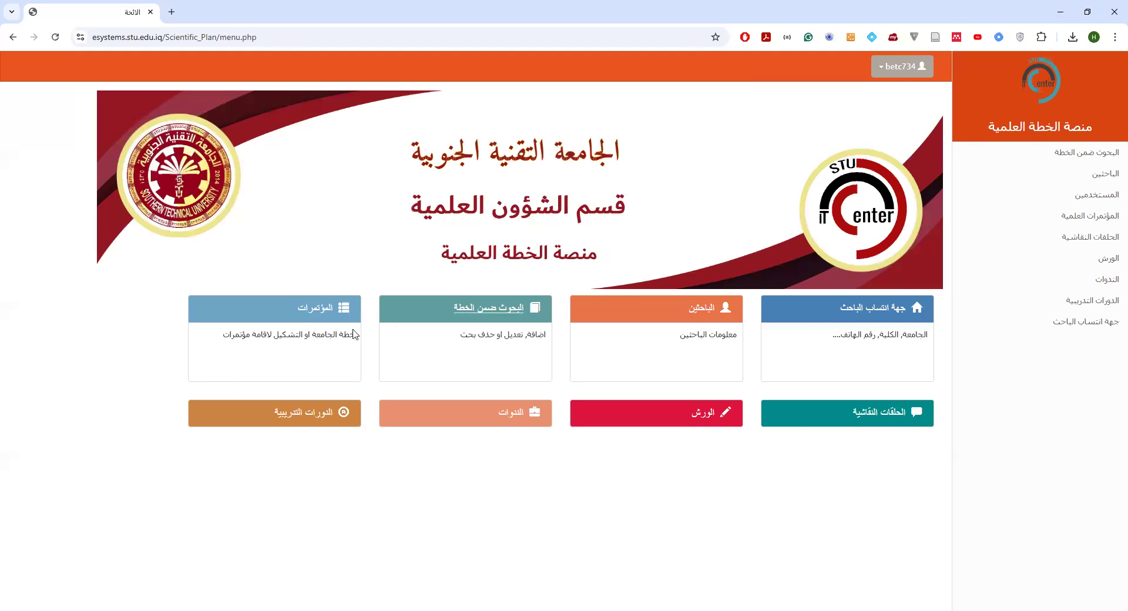
pyautogui.click(301, 418)
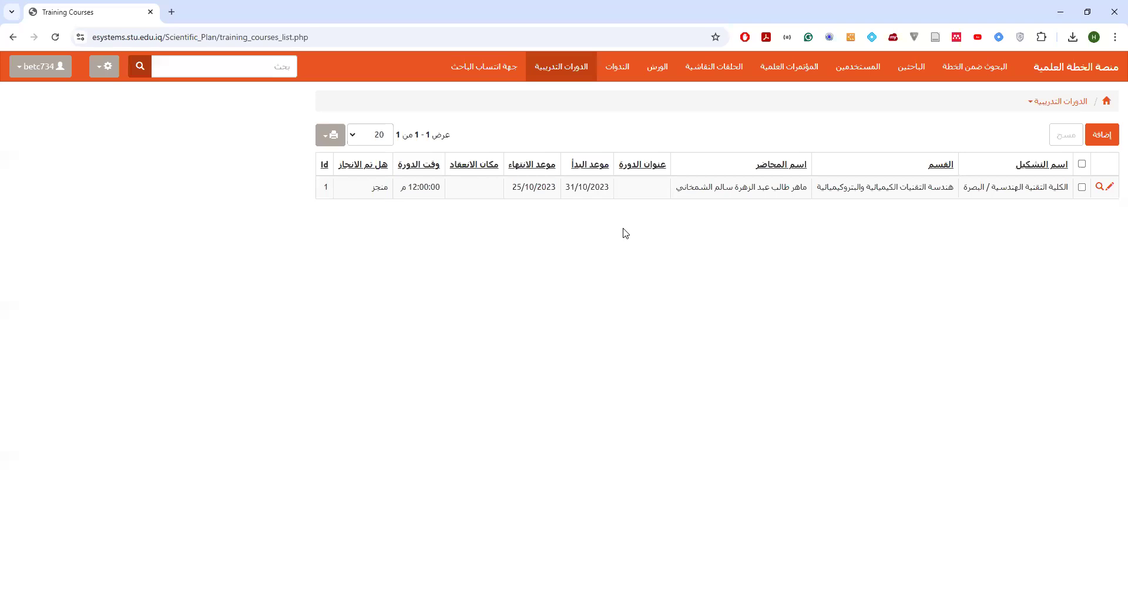
pyautogui.click(1108, 188)
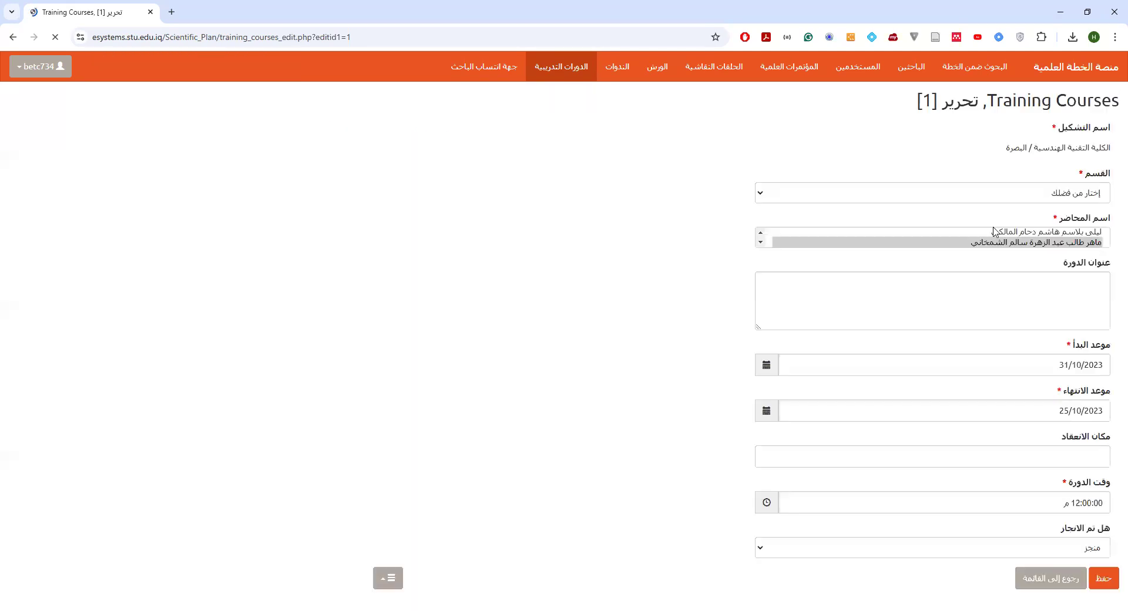
pyautogui.click(980, 549)
pyautogui.click(1049, 588)
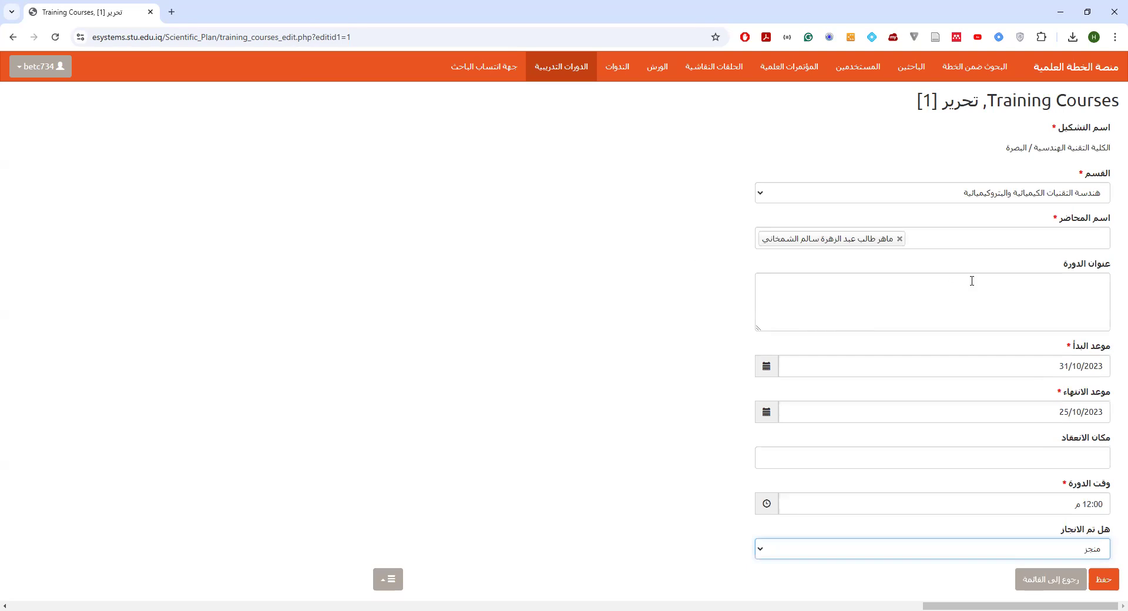
pyautogui.click(1021, 584)
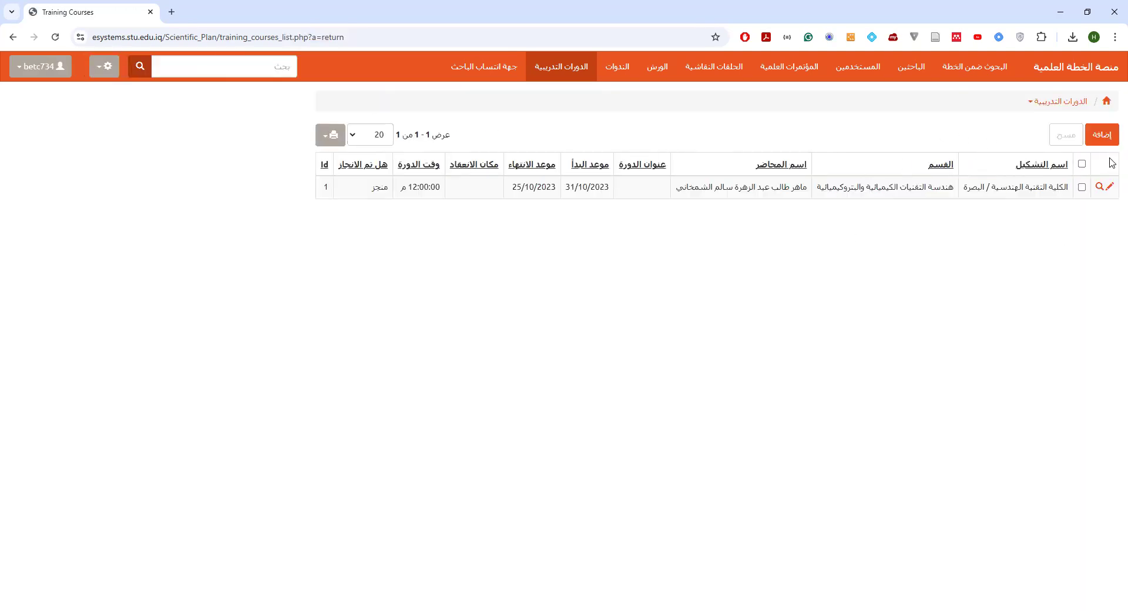
pyautogui.click(1101, 136)
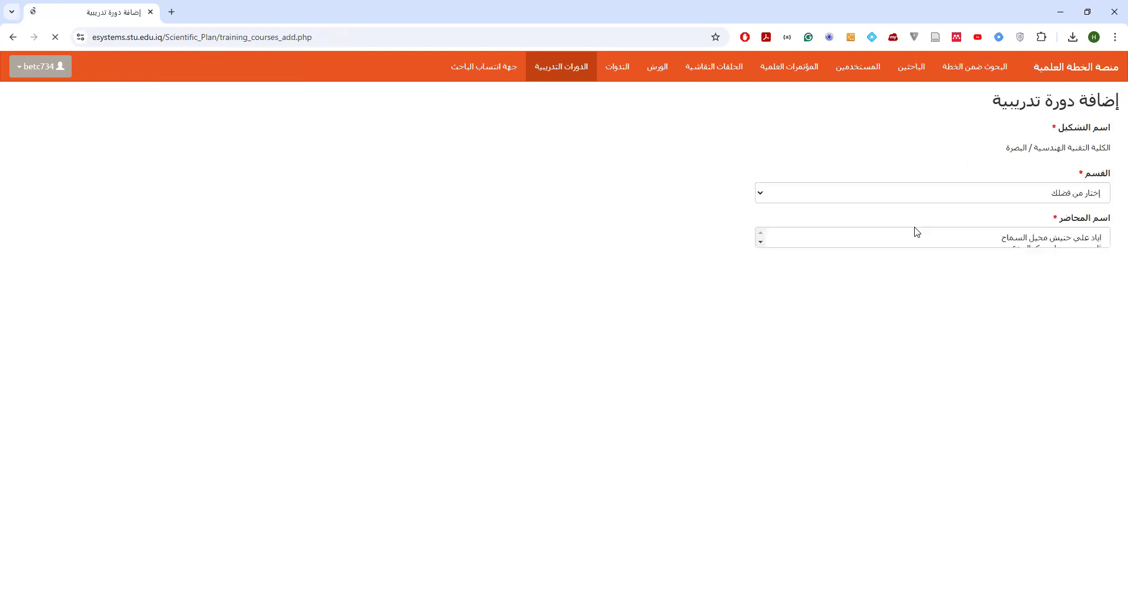
pyautogui.click(1079, 548)
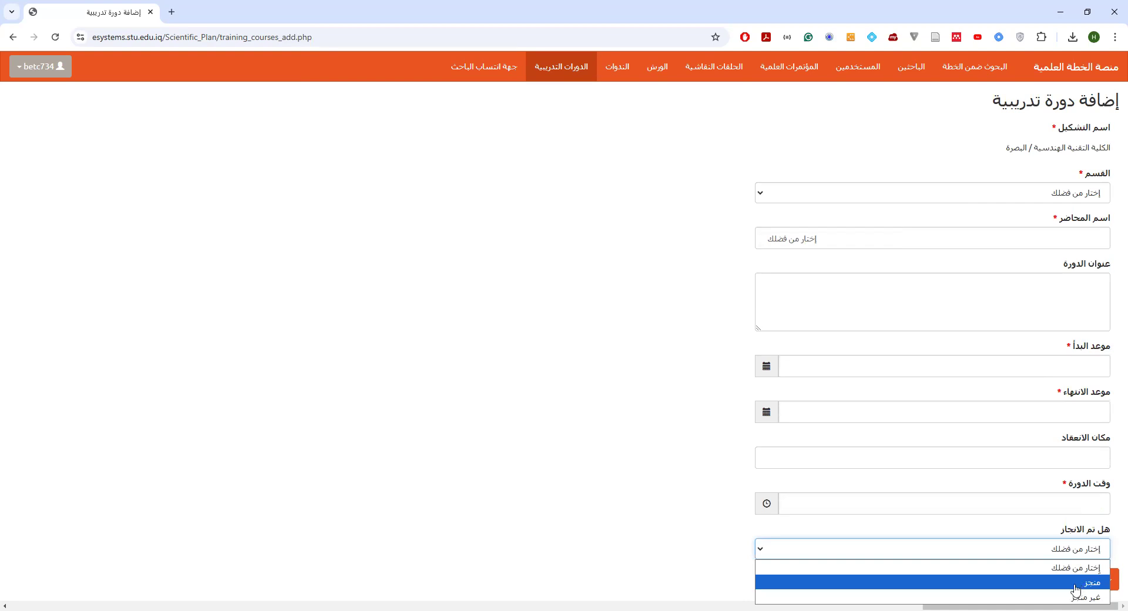
pyautogui.click(1074, 586)
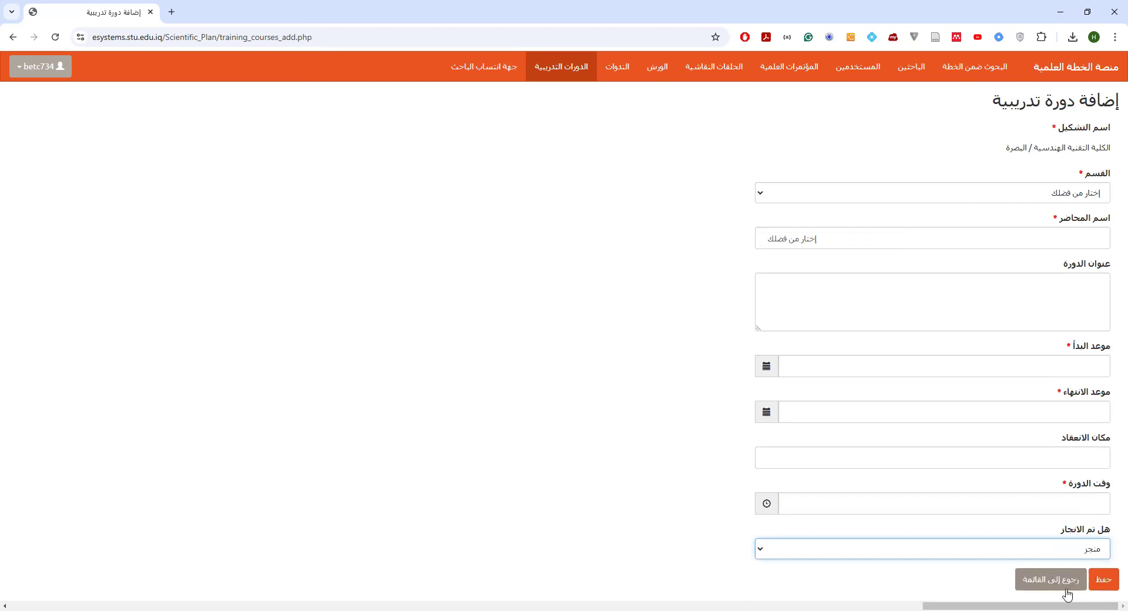
pyautogui.click(1081, 554)
pyautogui.press('Escape')
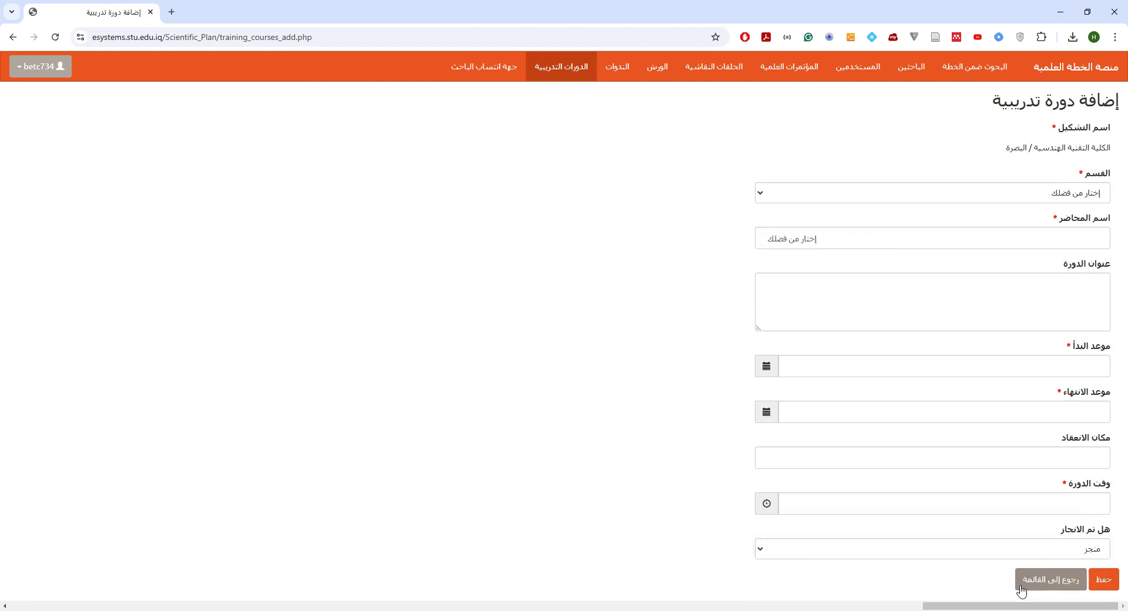
pyautogui.click(1021, 589)
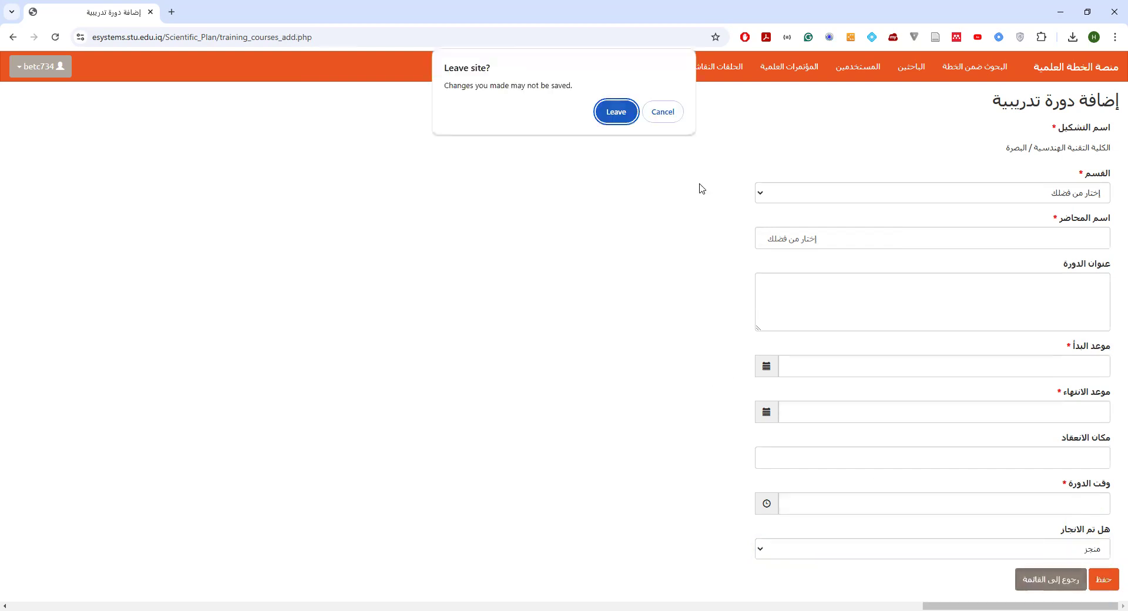
pyautogui.press('Return')
pyautogui.click(1110, 187)
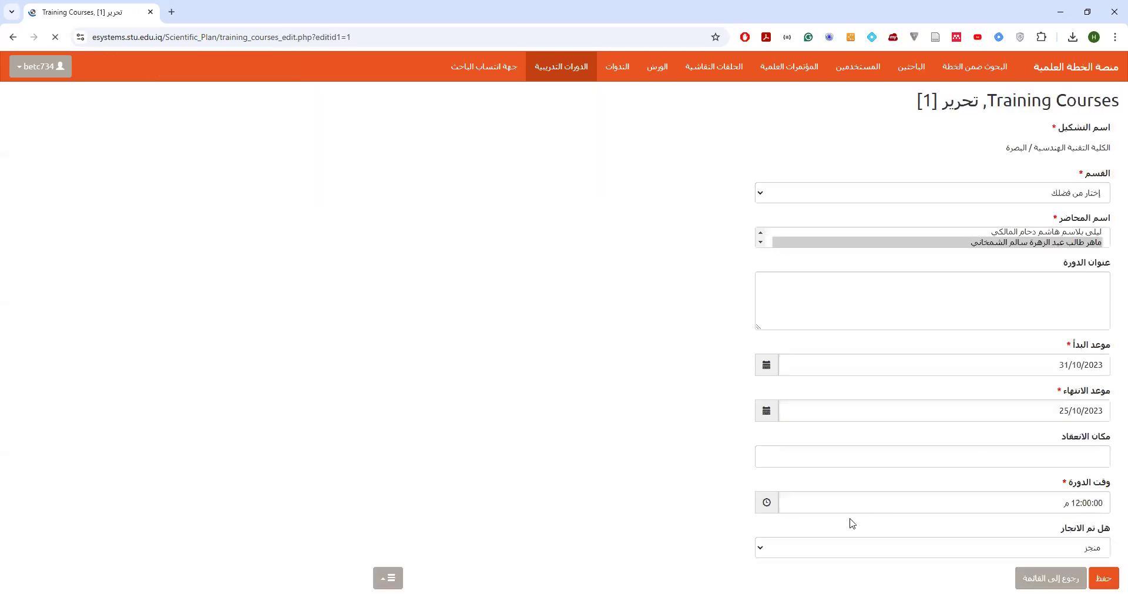
# - Set the course's completion status to غير منجز and return to the courses list
pyautogui.click(771, 556)
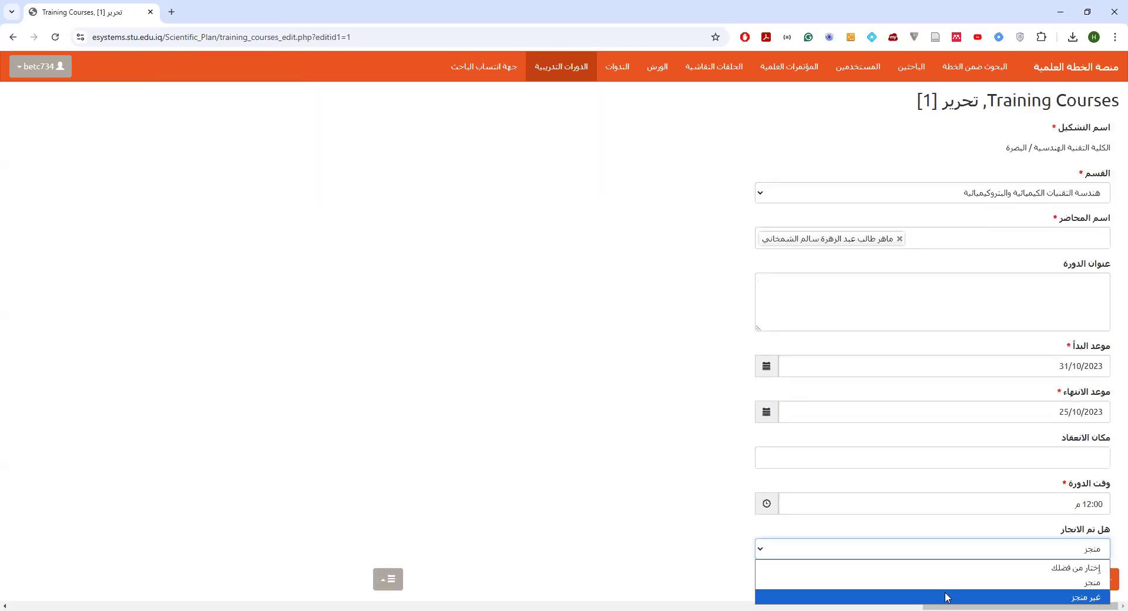
pyautogui.click(934, 597)
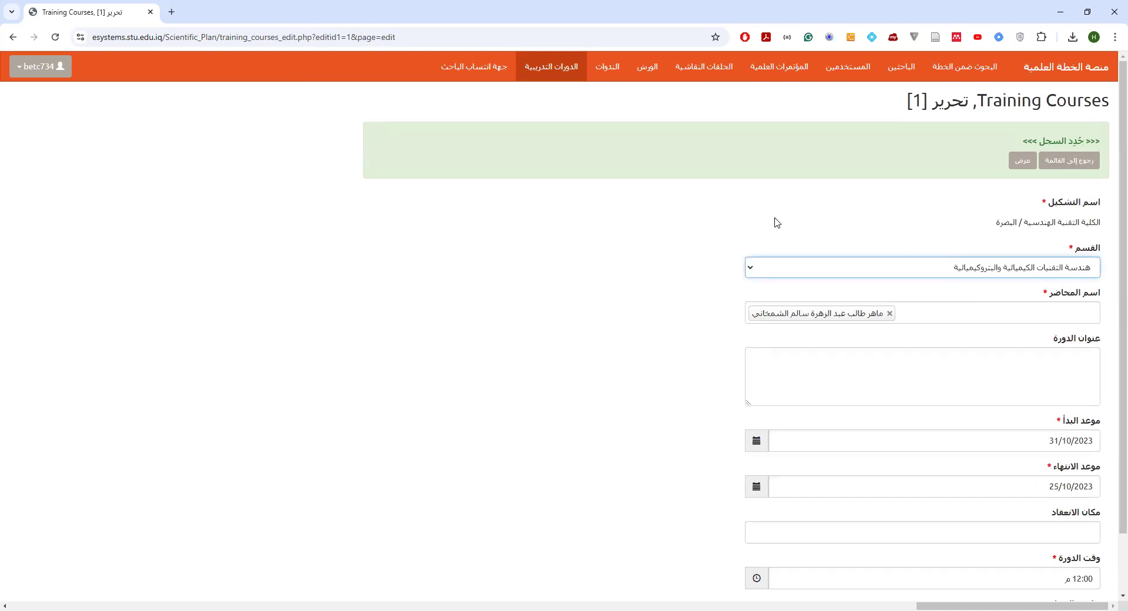
pyautogui.click(1075, 163)
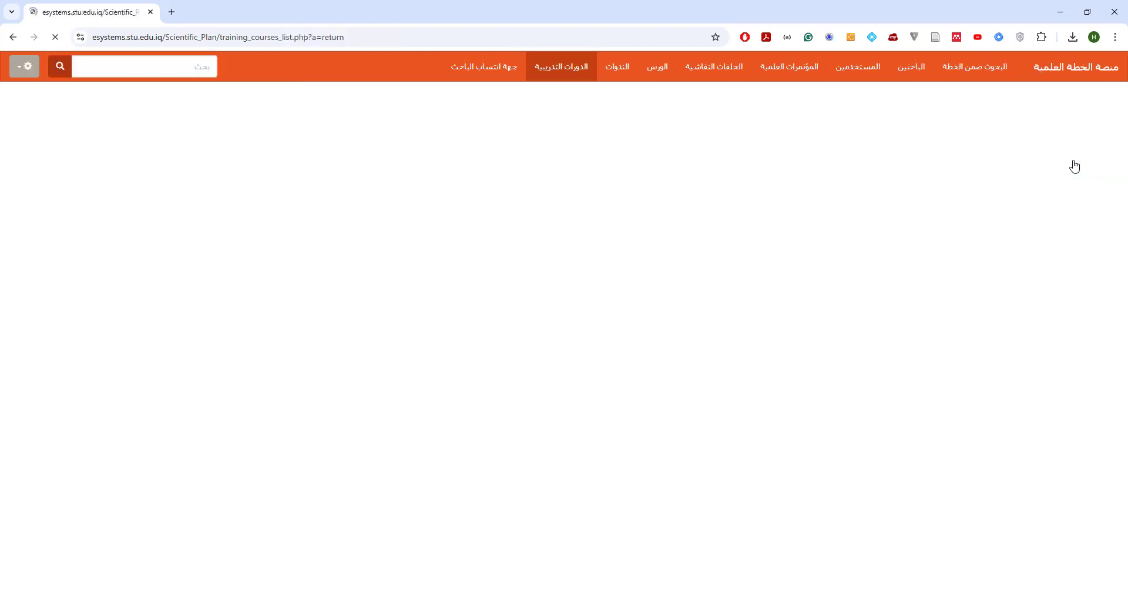
# - From home, open Workshops, start a new workshop, then go back to the empty list
pyautogui.click(1028, 65)
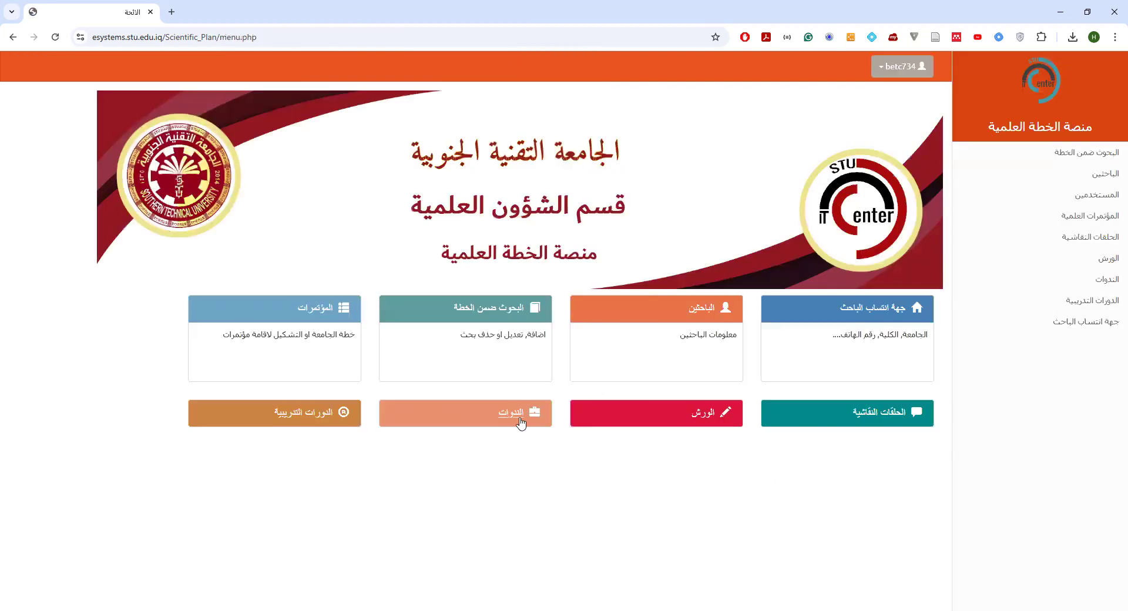
pyautogui.click(687, 428)
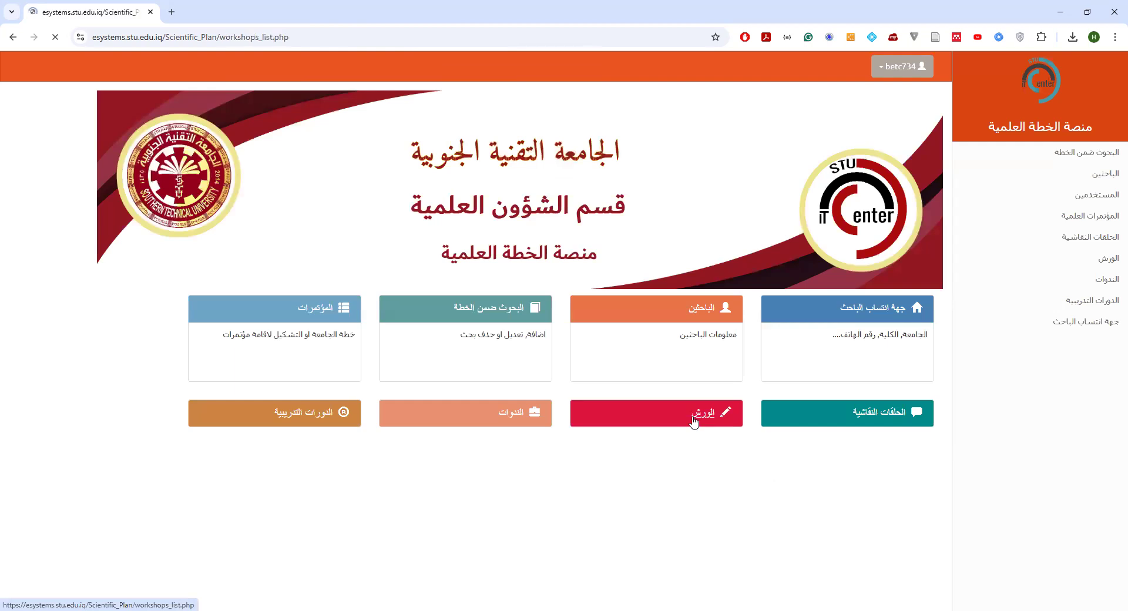
pyautogui.click(1094, 140)
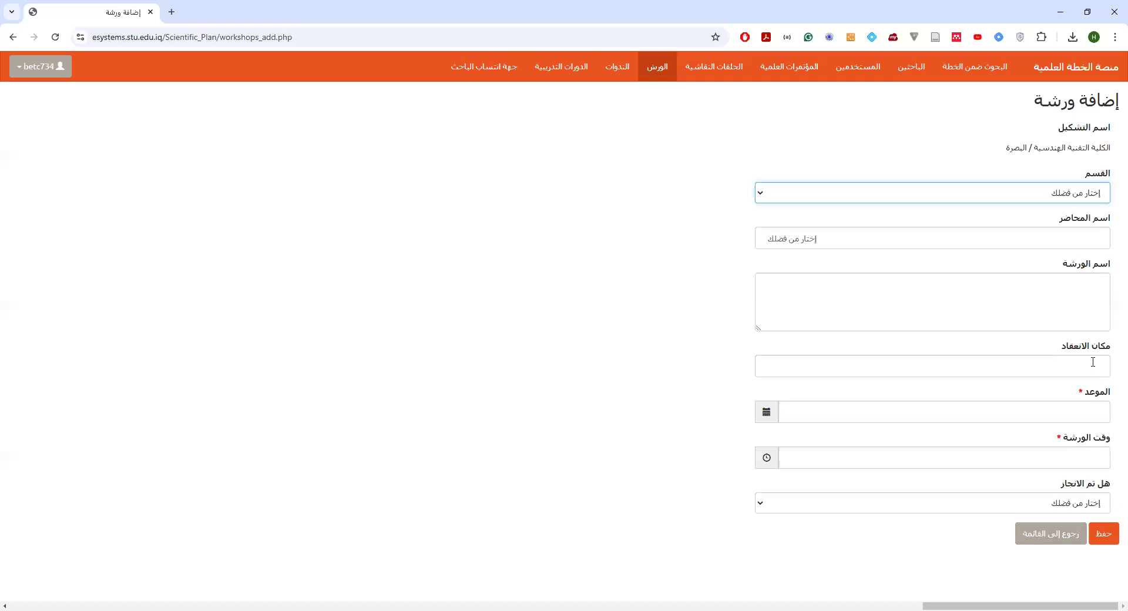
pyautogui.click(1067, 356)
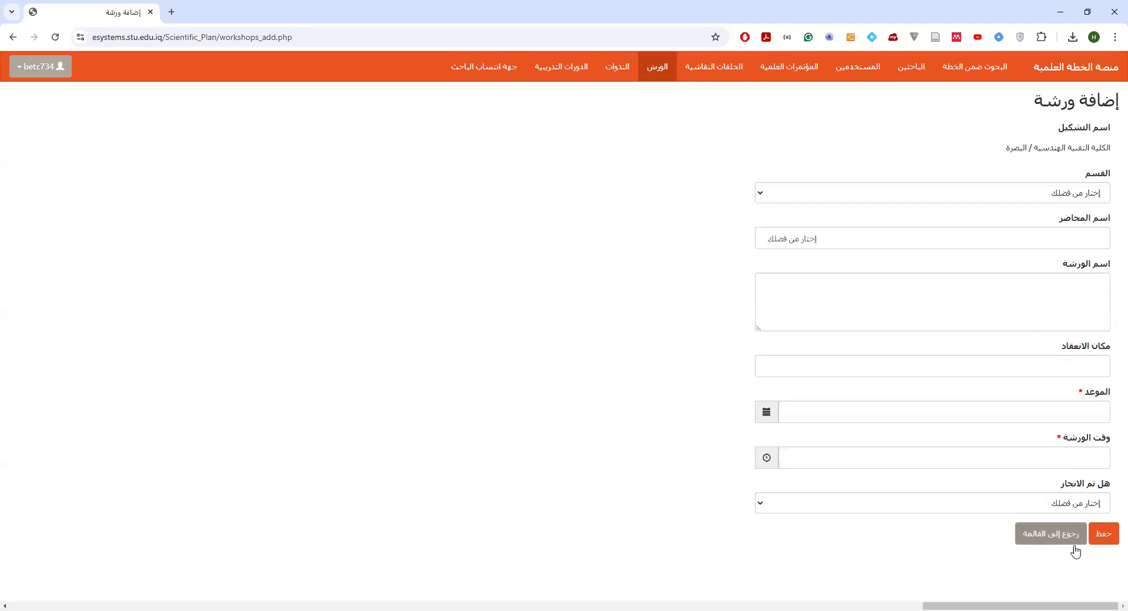
pyautogui.click(1051, 544)
# - Start a new conference entry for the Technical Engineering College / Basra
pyautogui.click(1052, 70)
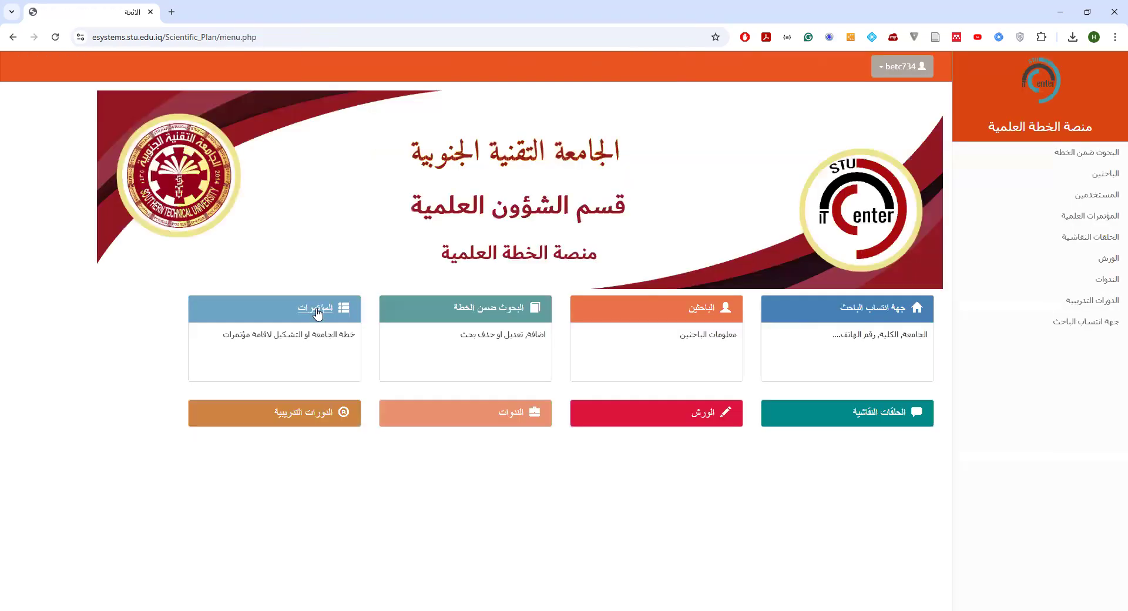
pyautogui.click(318, 313)
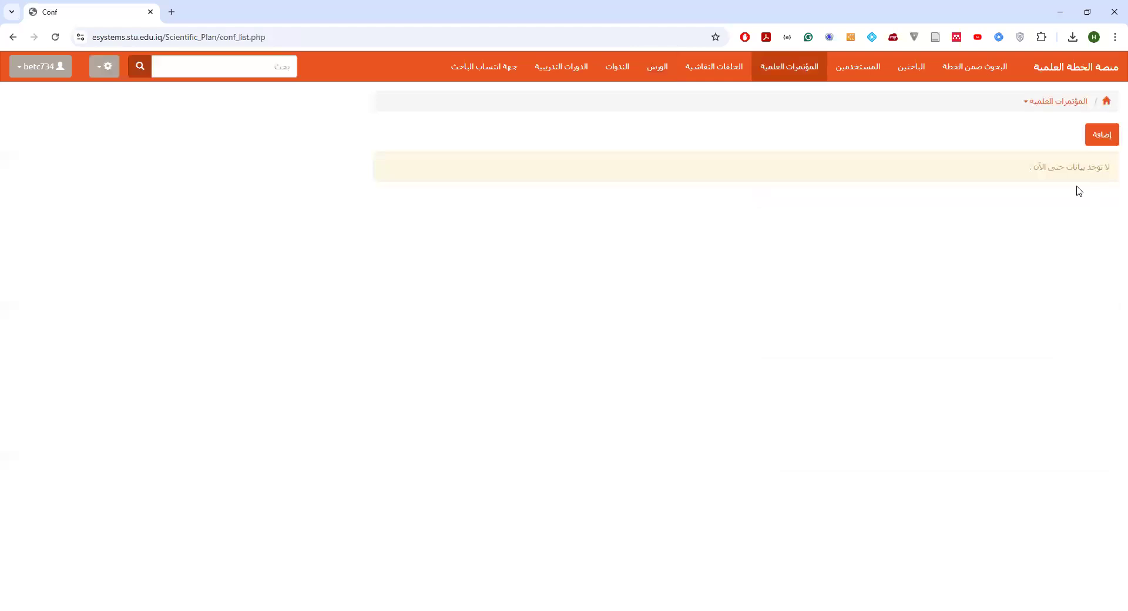
pyautogui.click(1104, 140)
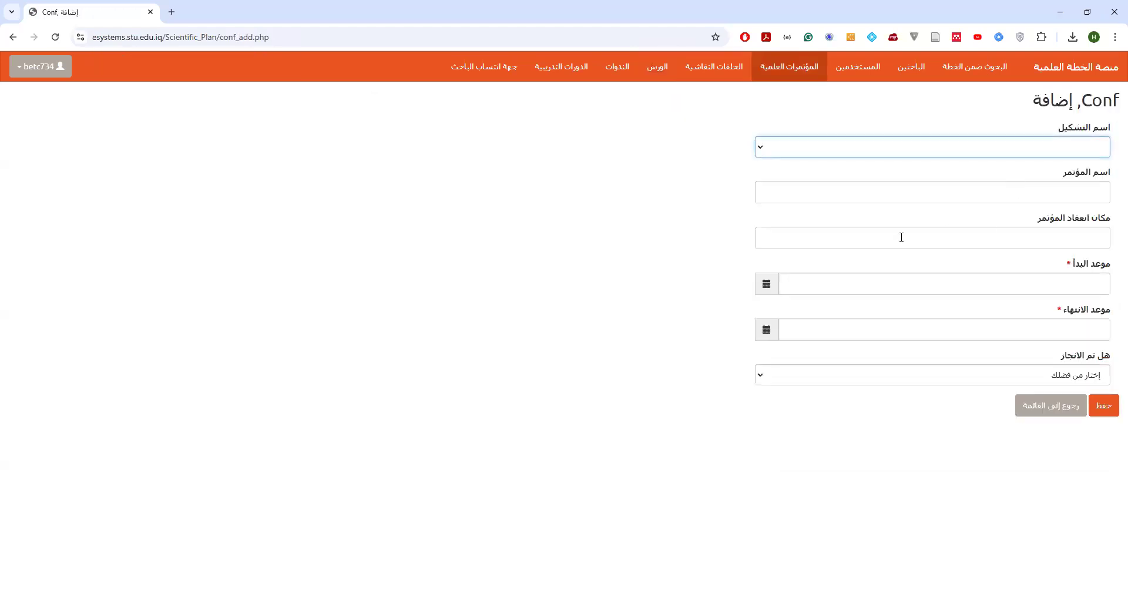
pyautogui.click(1050, 153)
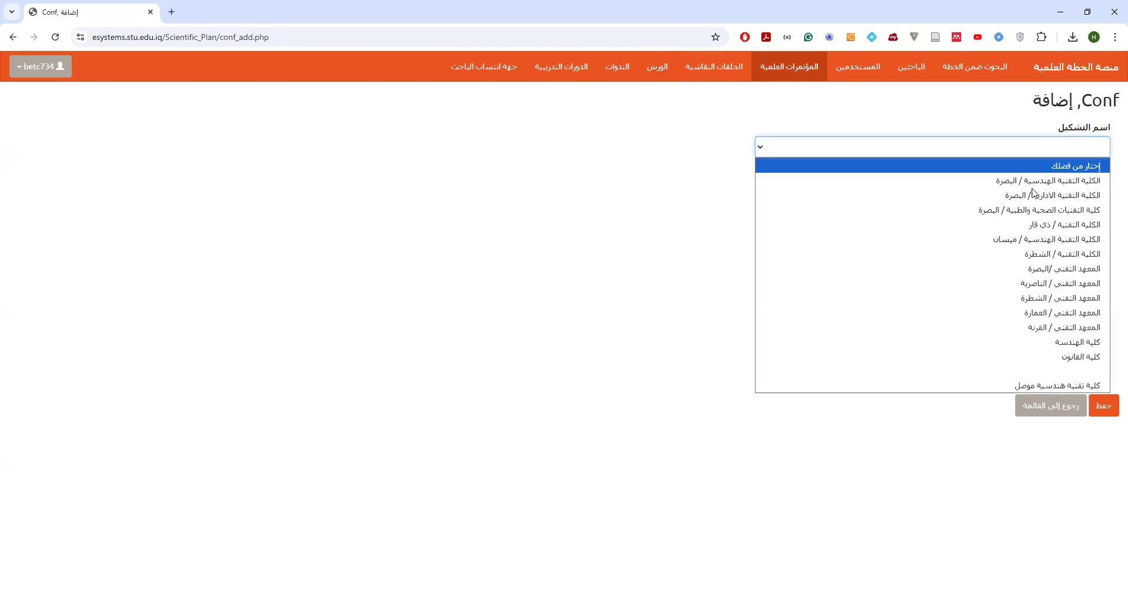
pyautogui.click(1074, 183)
# - Step through the name, location and date fields, then leave the form unsaved for home
pyautogui.click(1083, 189)
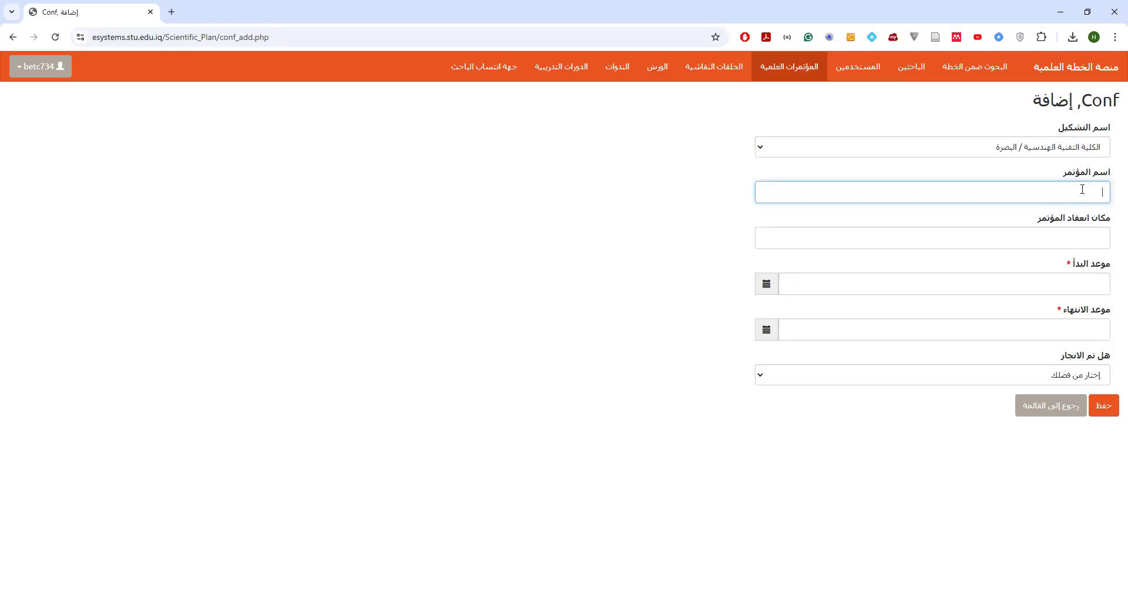
pyautogui.click(1097, 244)
pyautogui.click(1056, 285)
pyautogui.click(1076, 330)
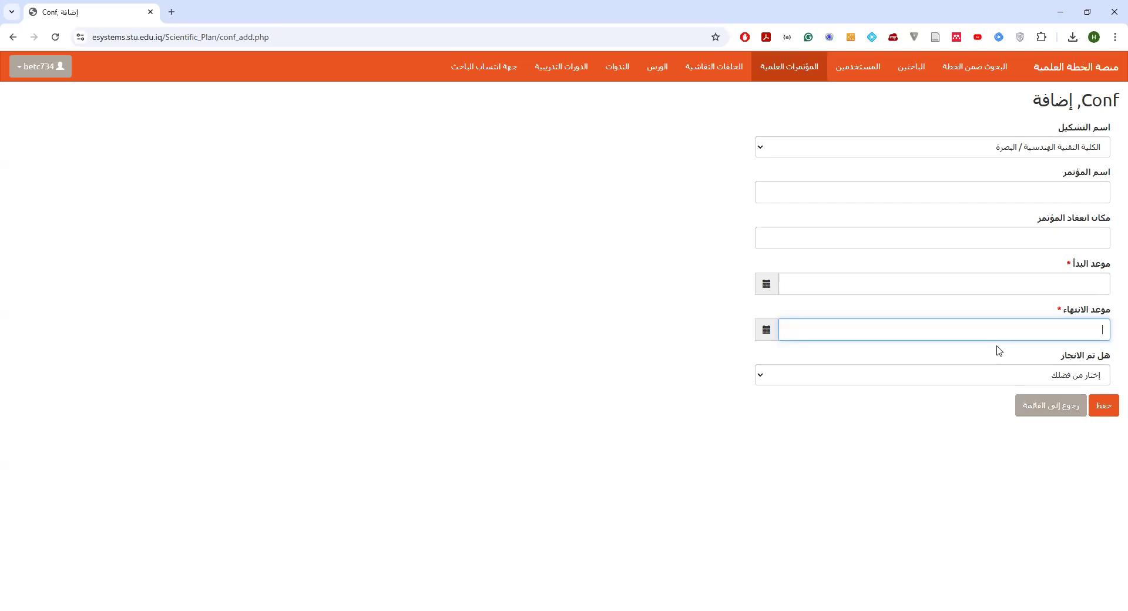
pyautogui.click(1052, 74)
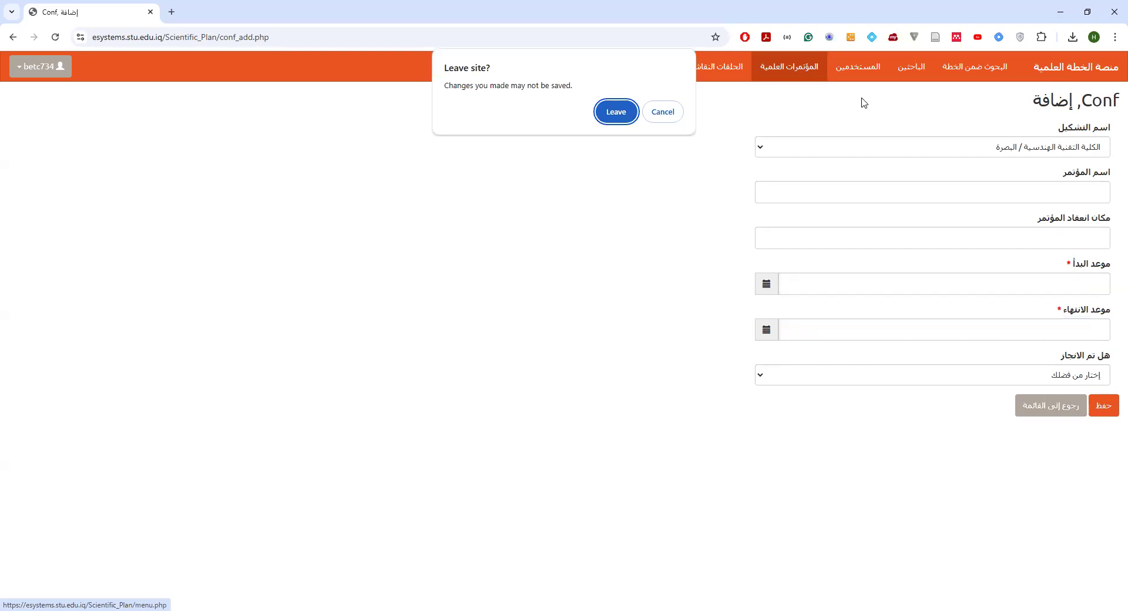
pyautogui.press('Return')
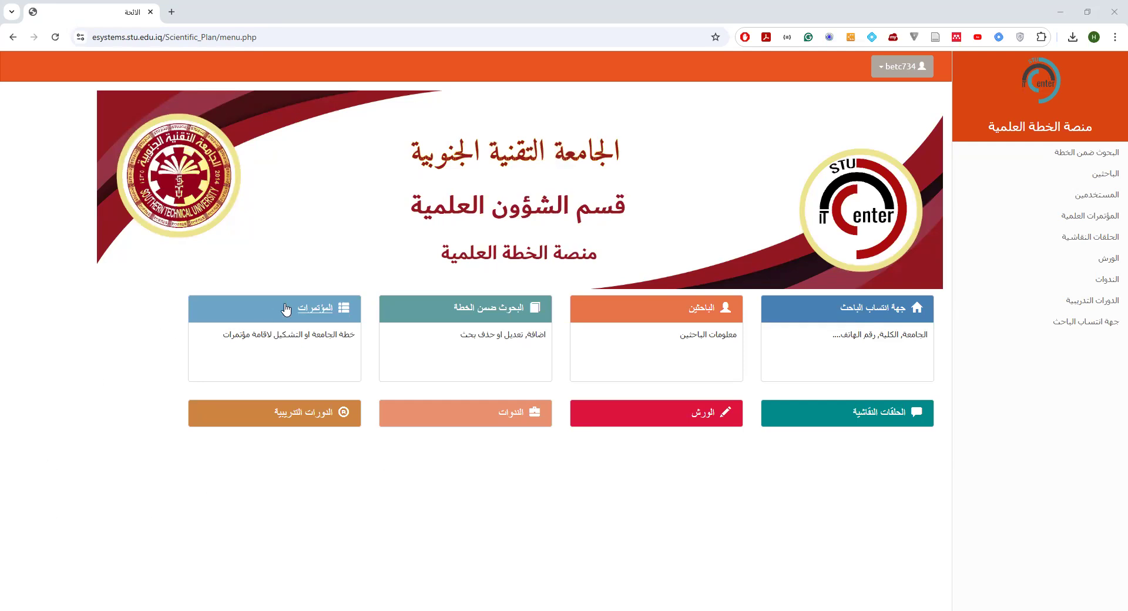
# - Open the المؤتمرات conferences list from the dashboard
pyautogui.click(308, 315)
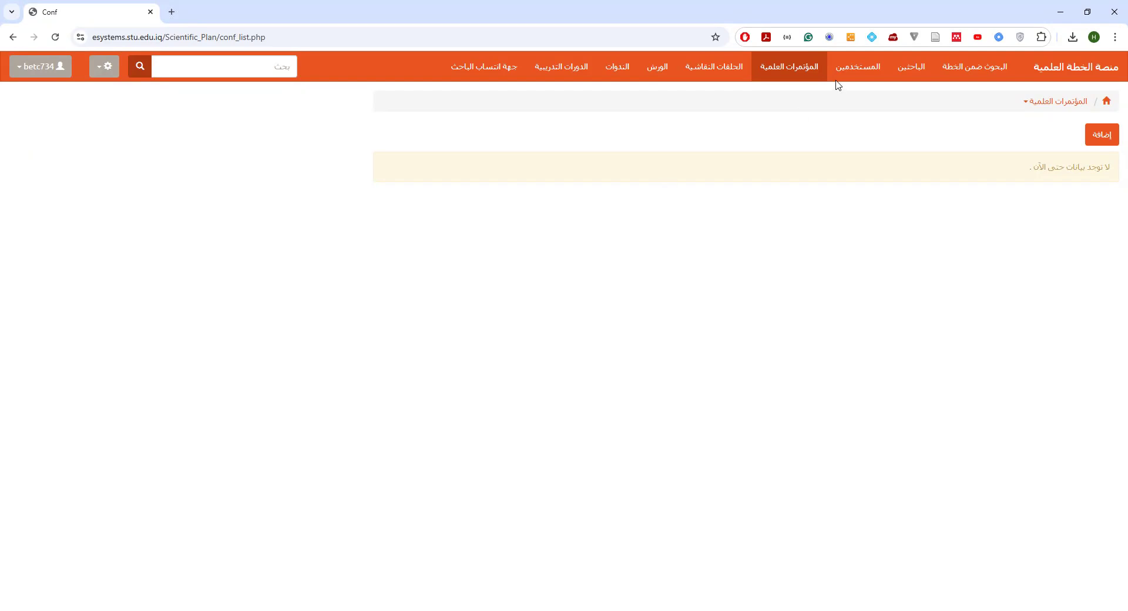
# - Start another conference for the Basra engineering college and reveal the betc734 sign-out option
pyautogui.click(1099, 136)
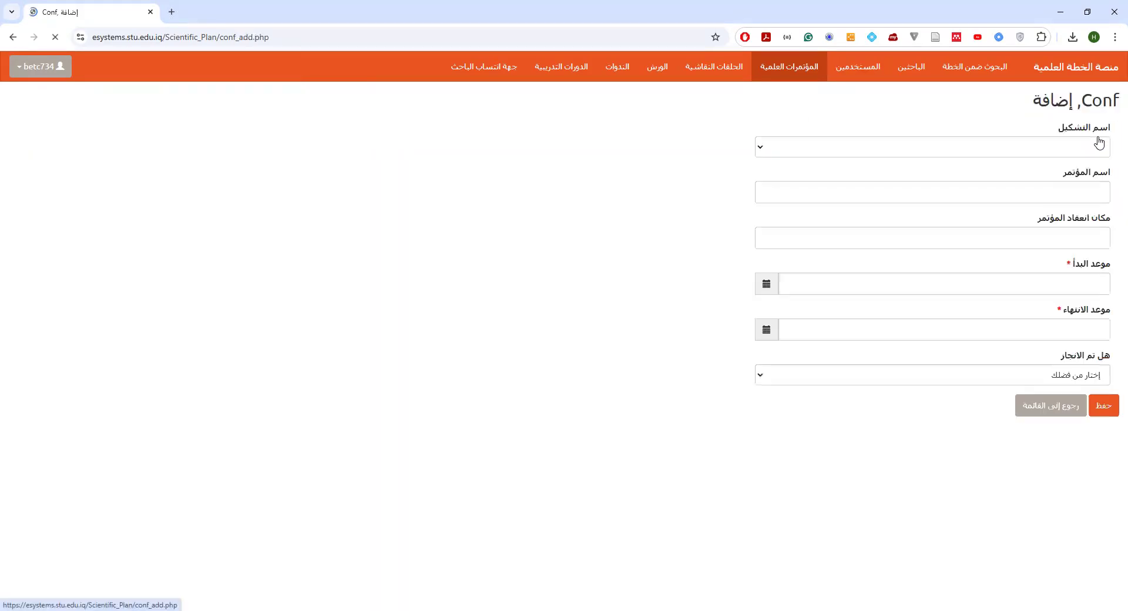
pyautogui.click(1073, 153)
pyautogui.click(1073, 181)
pyautogui.click(1075, 186)
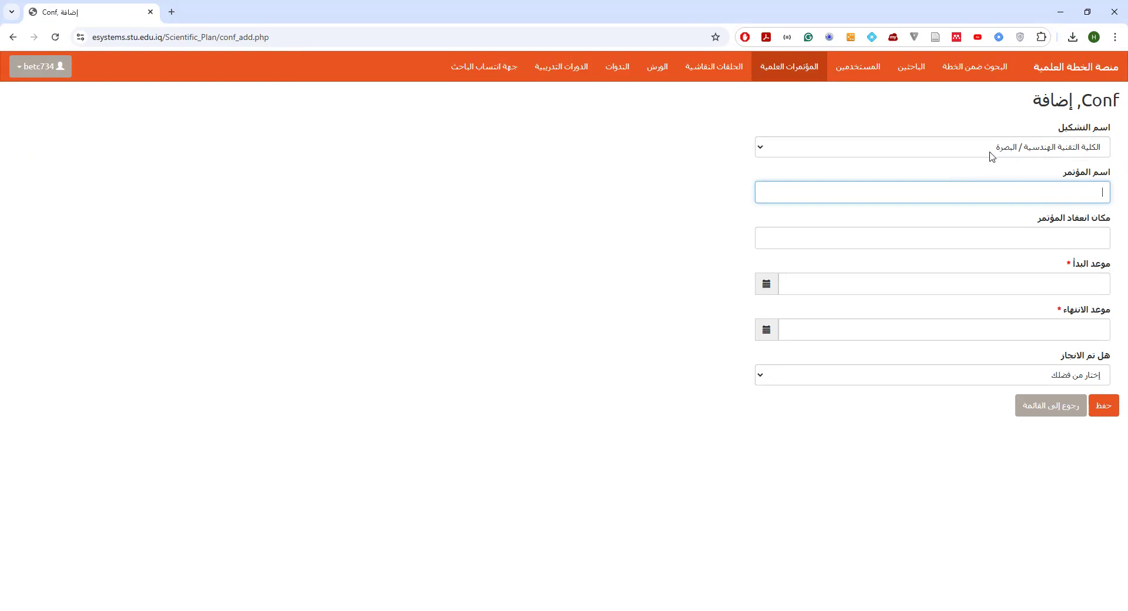
pyautogui.click(35, 67)
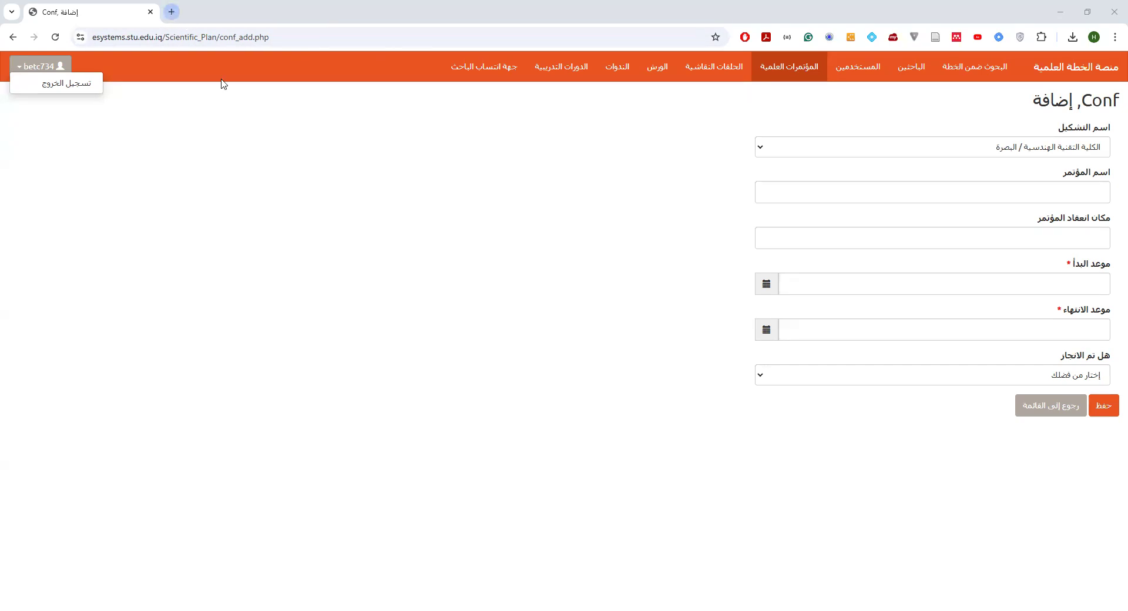
pyautogui.hotkey('ctrl', 't')
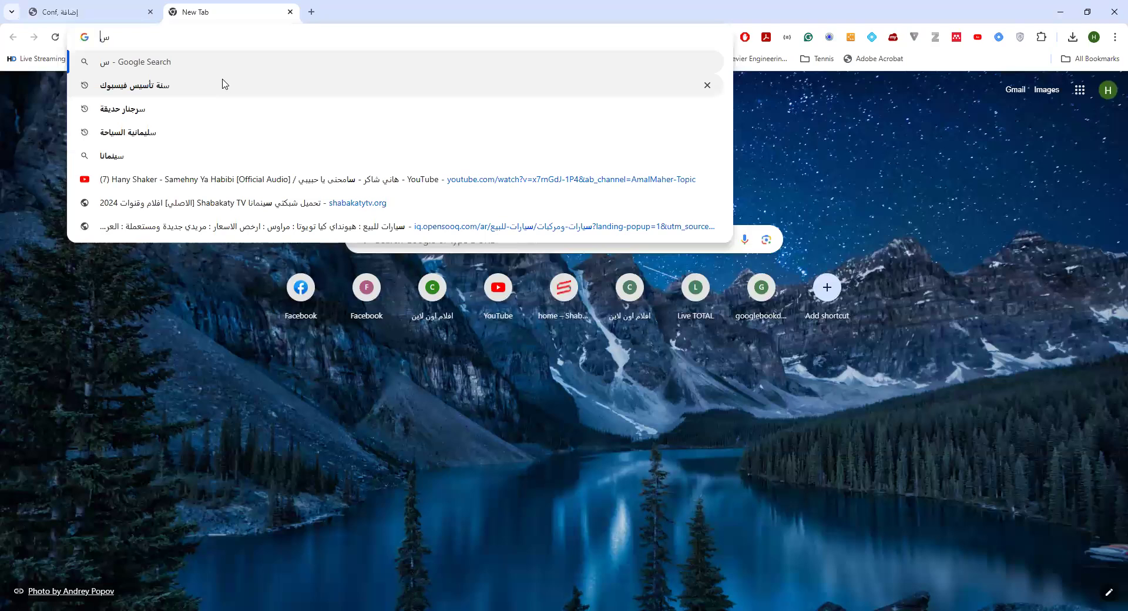
# - Load stu.edu.iq and open النشاطات العلمية > منصة التقويم الجامعي للنشاطات العلمية
pyautogui.write('stu.edu.iq')
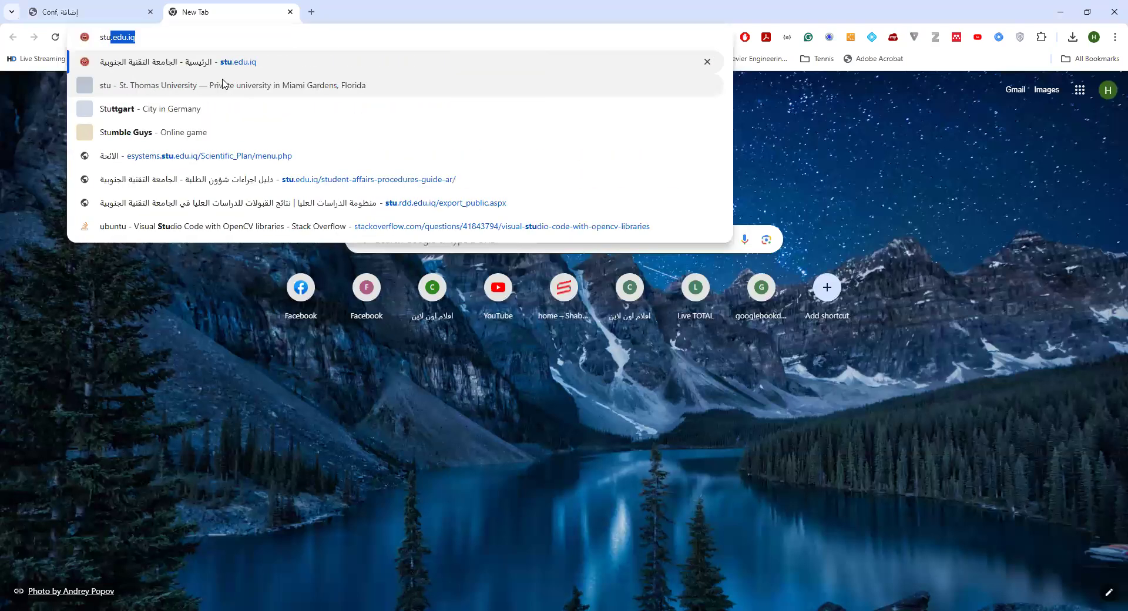
pyautogui.click(229, 66)
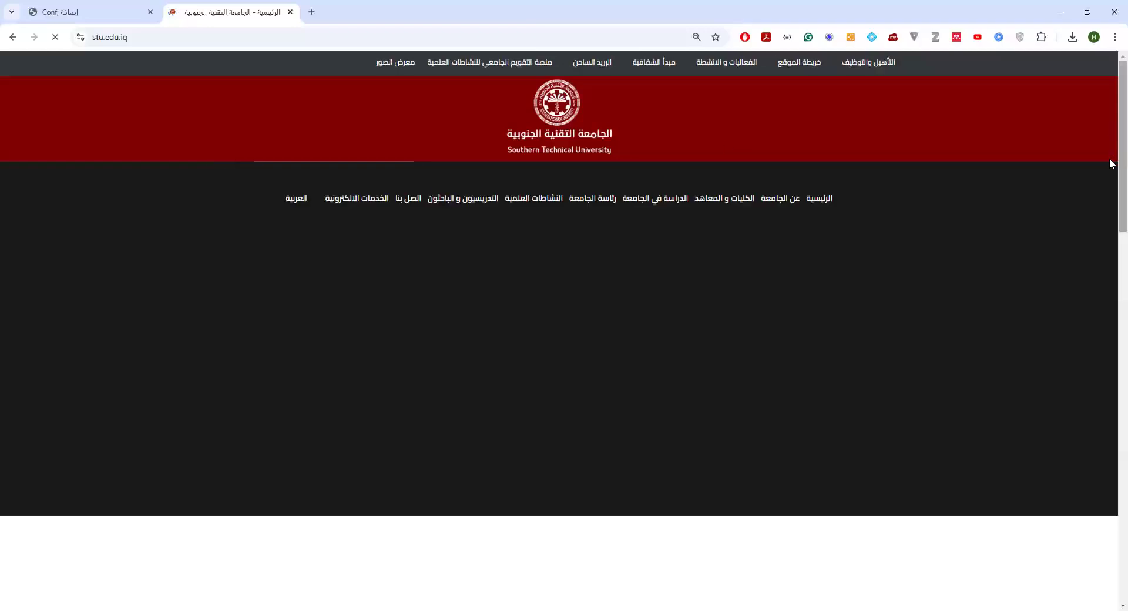
pyautogui.scroll(-2, 1111, 208)
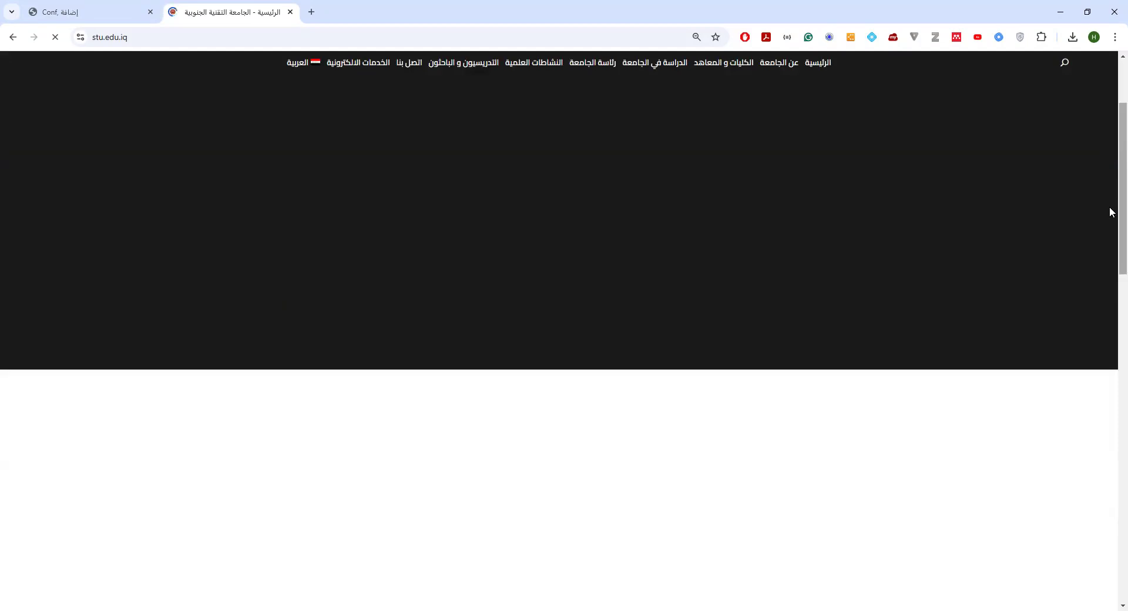
pyautogui.moveTo(1111, 211); pyautogui.dragTo(1111, 184)
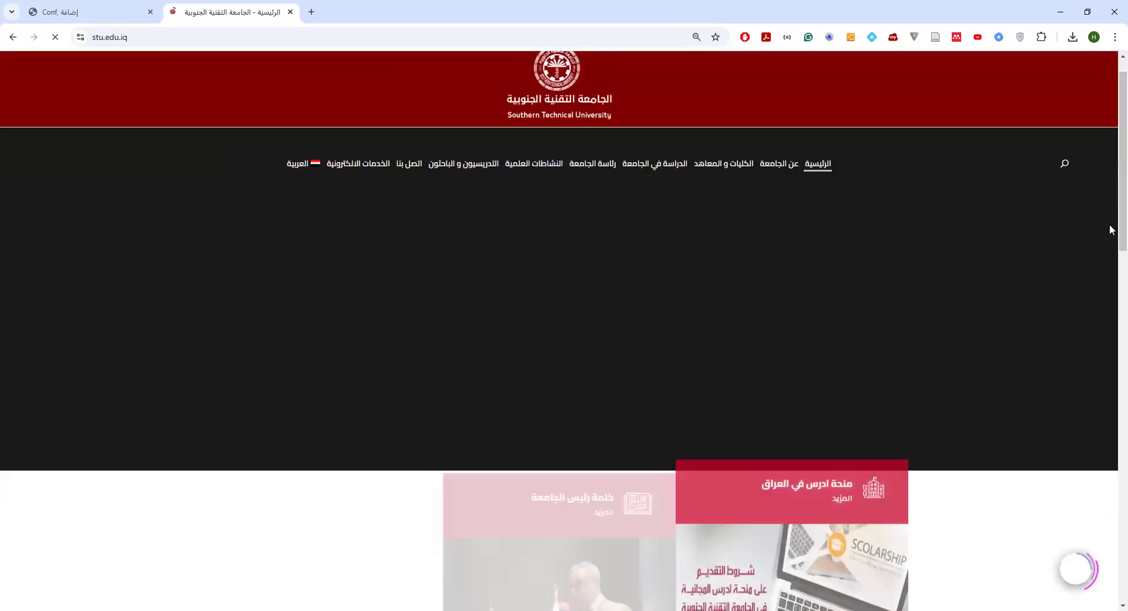
pyautogui.moveTo(479, 151)
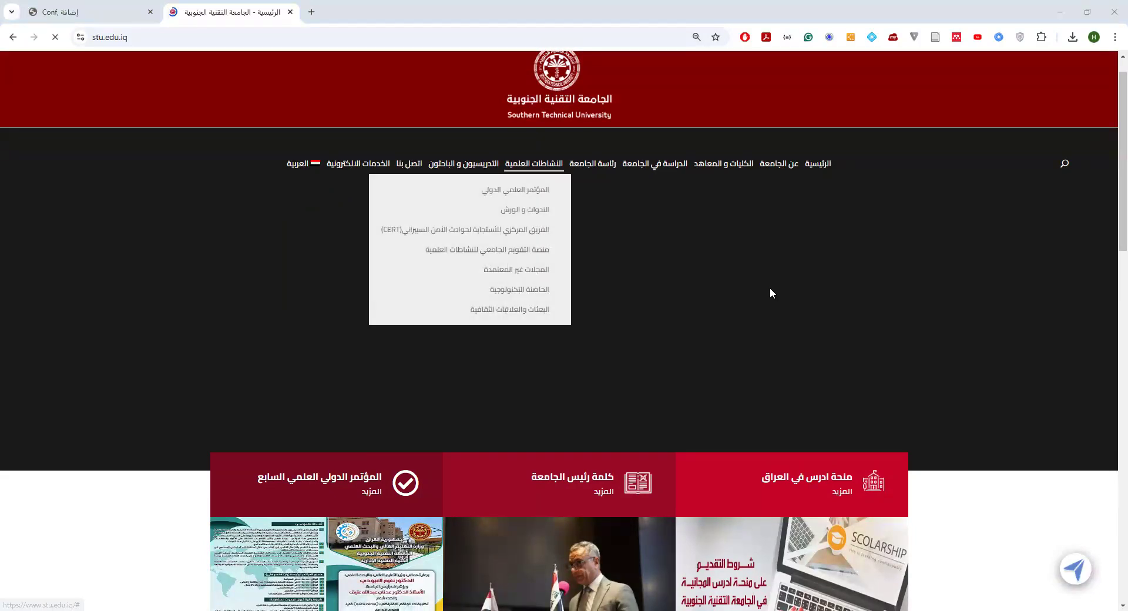
pyautogui.click(503, 255)
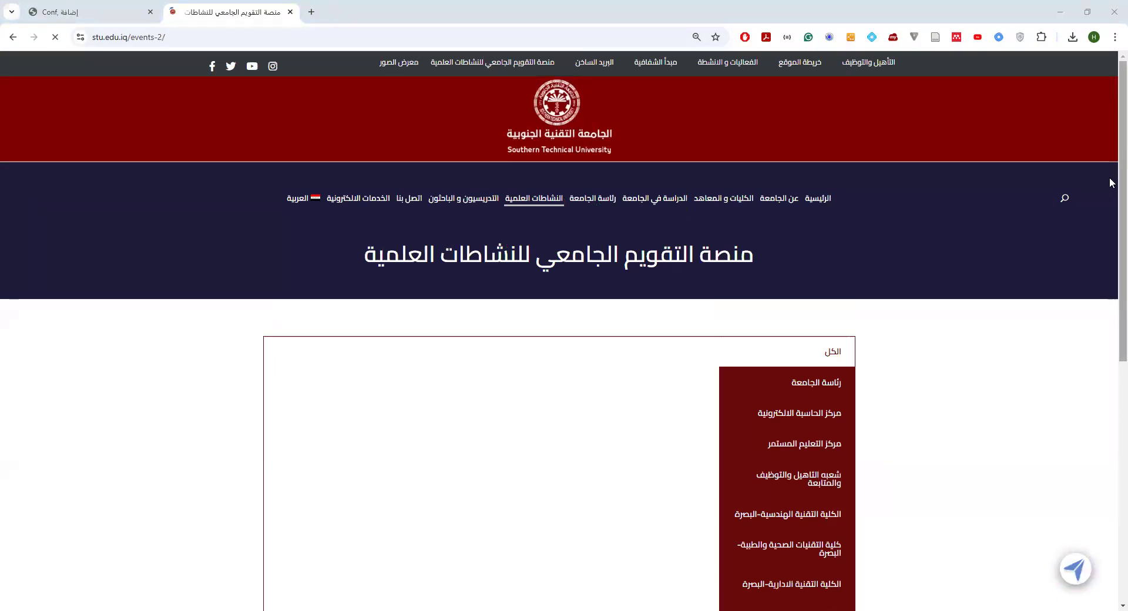
# - Filter to مركز الحاسبة الالكترونية, go back to June 2024, and open the June 2 LATEX course
pyautogui.scroll(-3, 1111, 286)
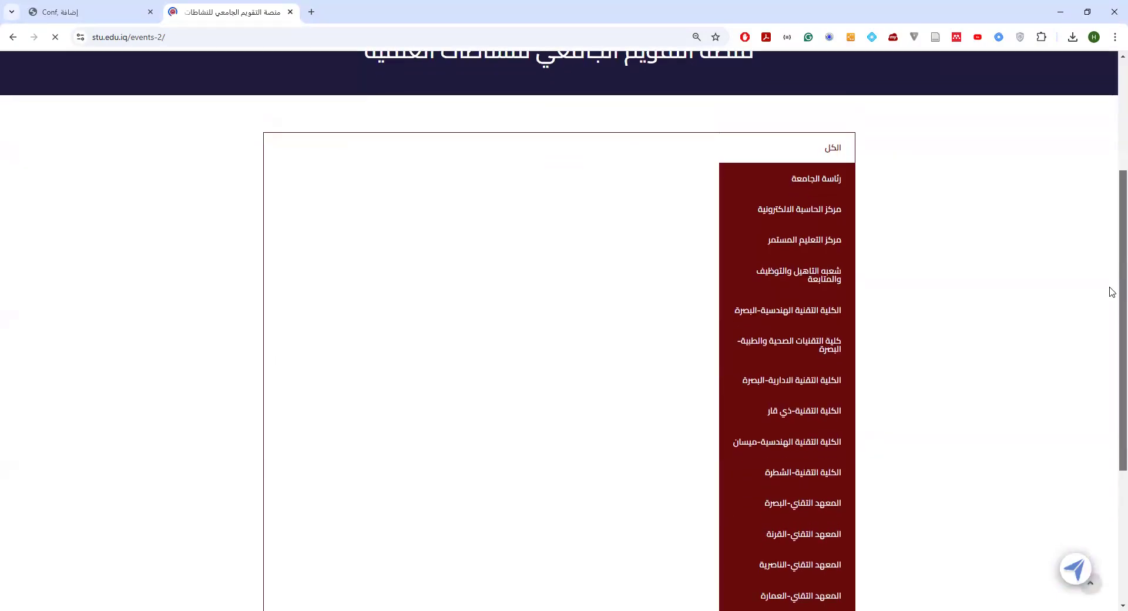
pyautogui.click(786, 207)
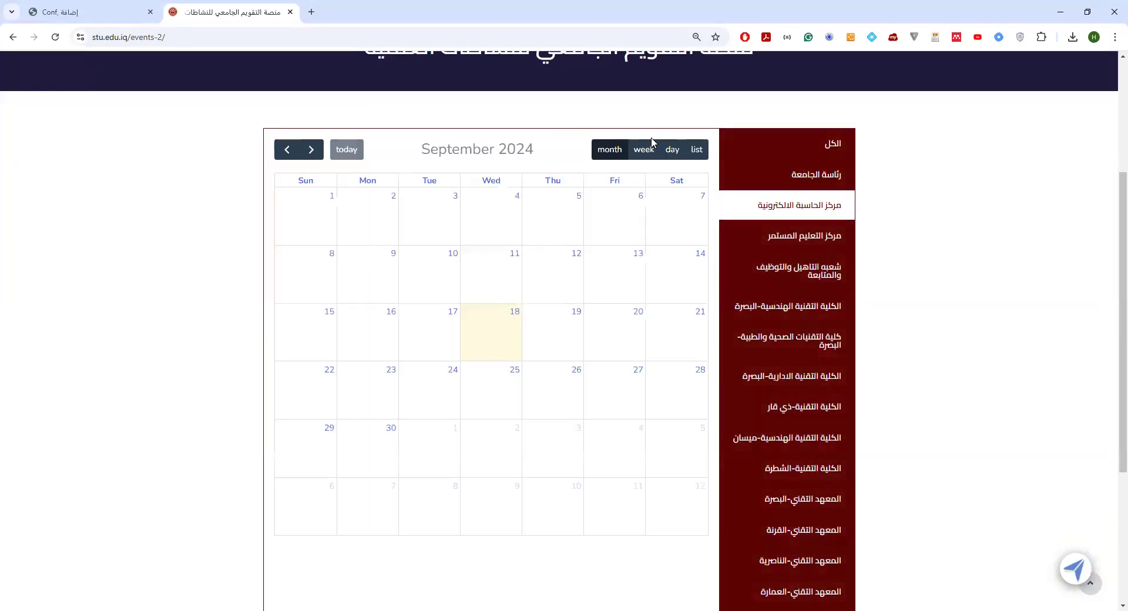
pyautogui.click(287, 150)
pyautogui.click(286, 150)
pyautogui.click(287, 151)
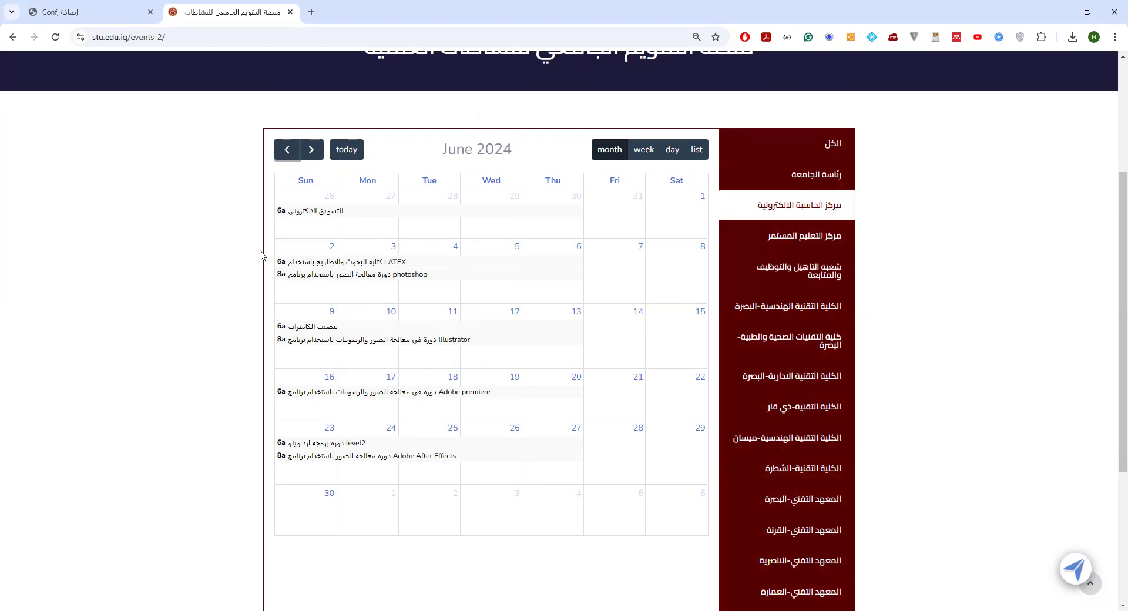
pyautogui.click(360, 266)
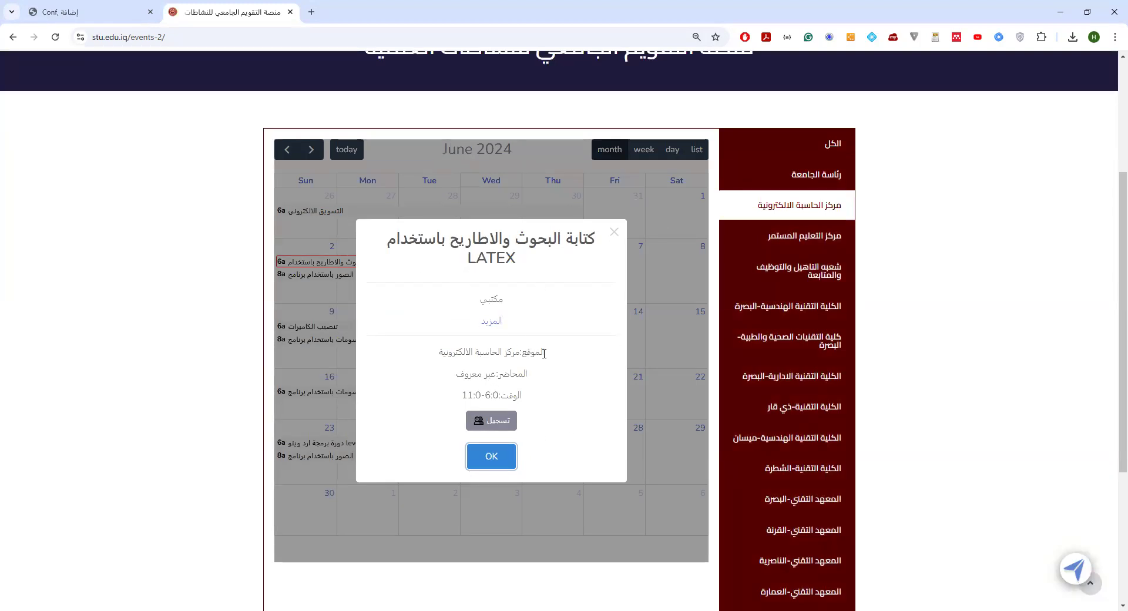
pyautogui.click(499, 351)
pyautogui.tripleClick(461, 394)
pyautogui.click(615, 235)
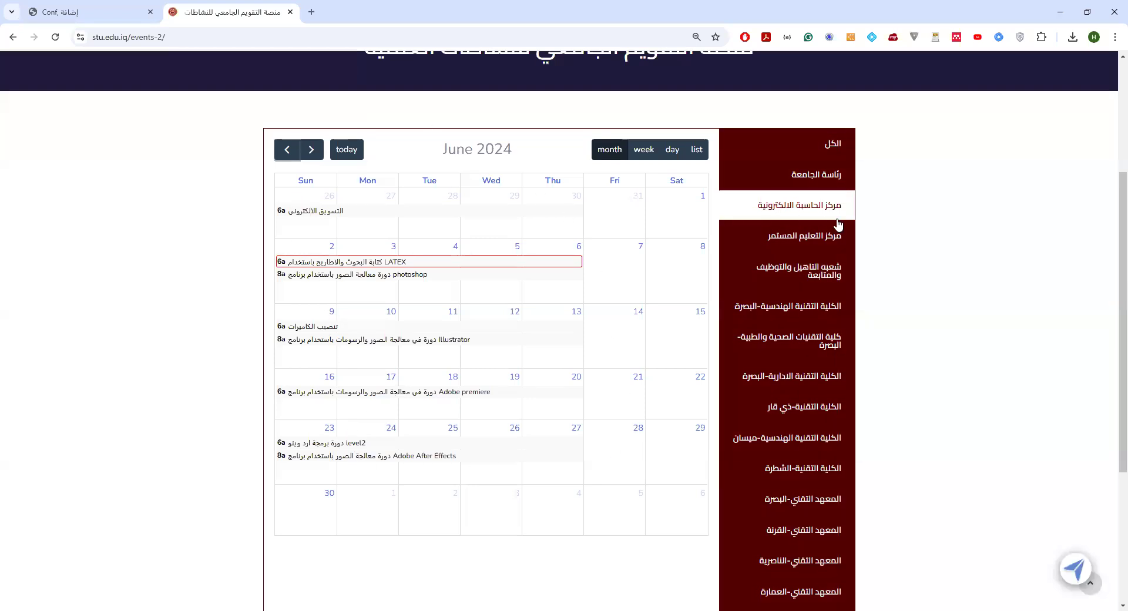
pyautogui.scroll(4, 837, 229)
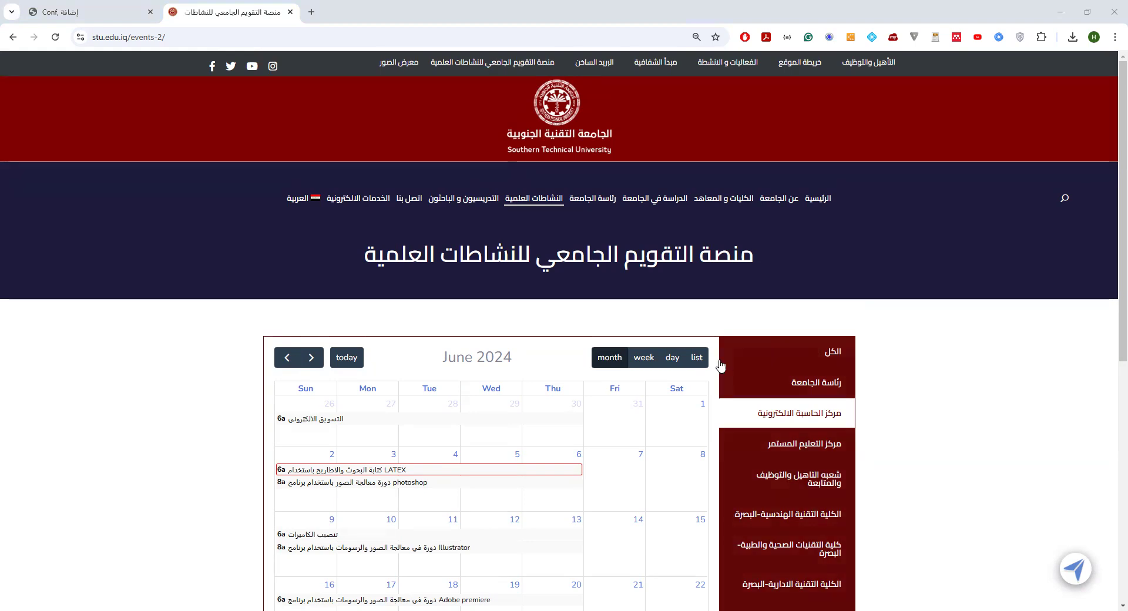
# - Abandon the unsaved conference form via الباحثين and open researcher record 1 for editing
pyautogui.click(93, 18)
pyautogui.click(586, 290)
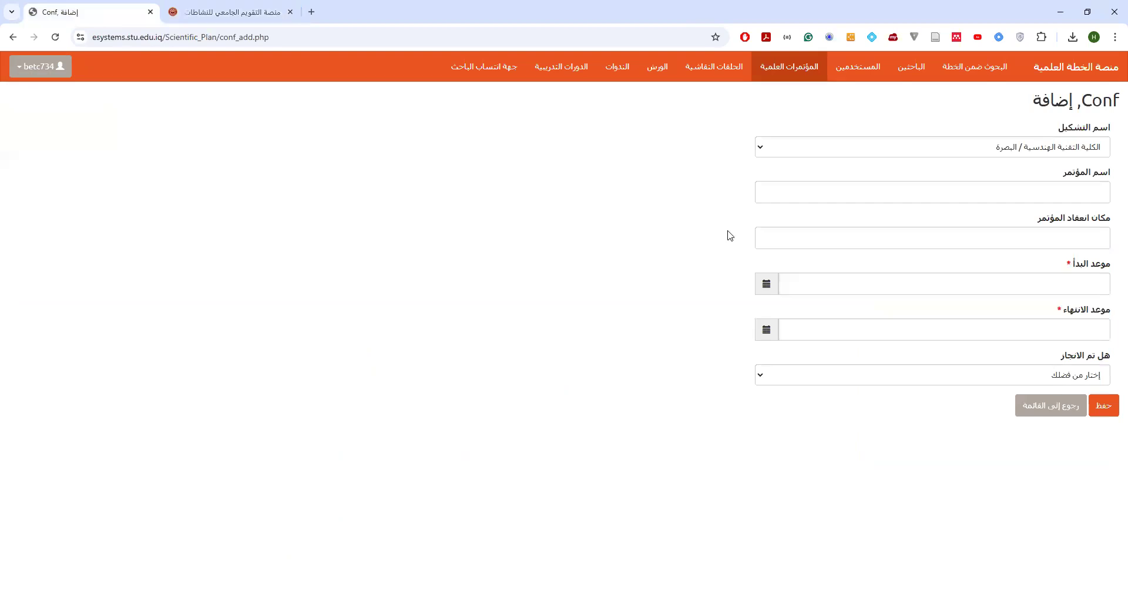
pyautogui.click(918, 75)
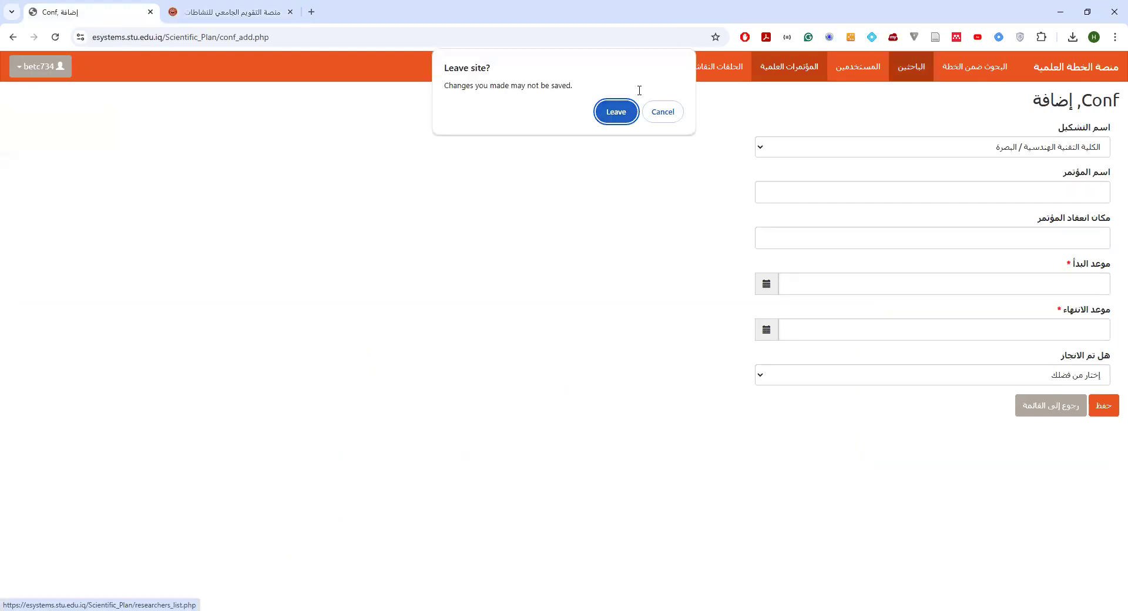
pyautogui.press('Return')
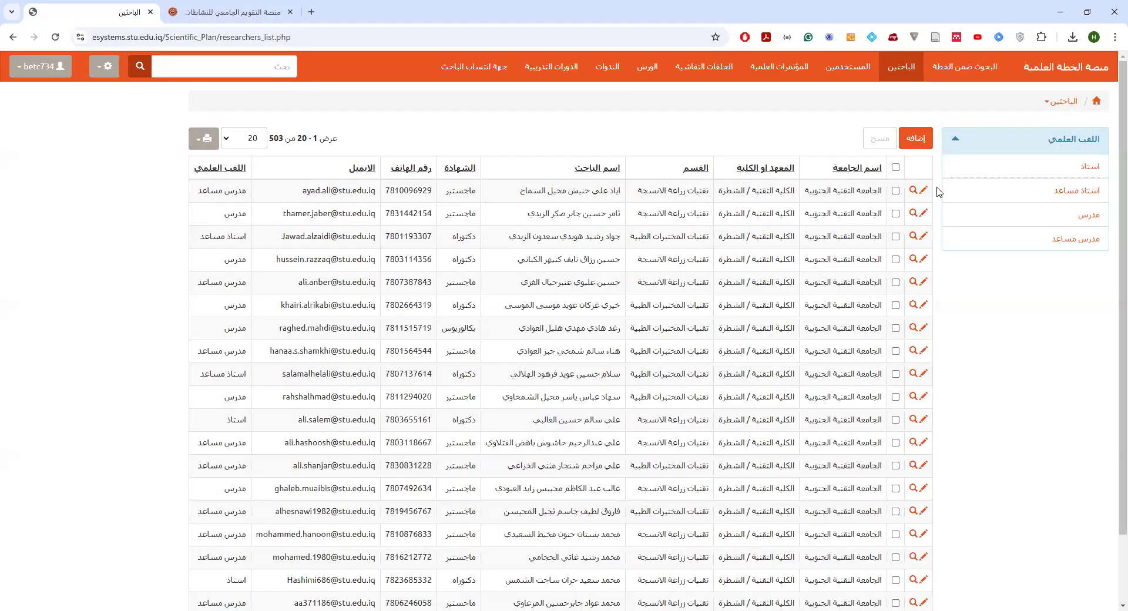
pyautogui.click(923, 192)
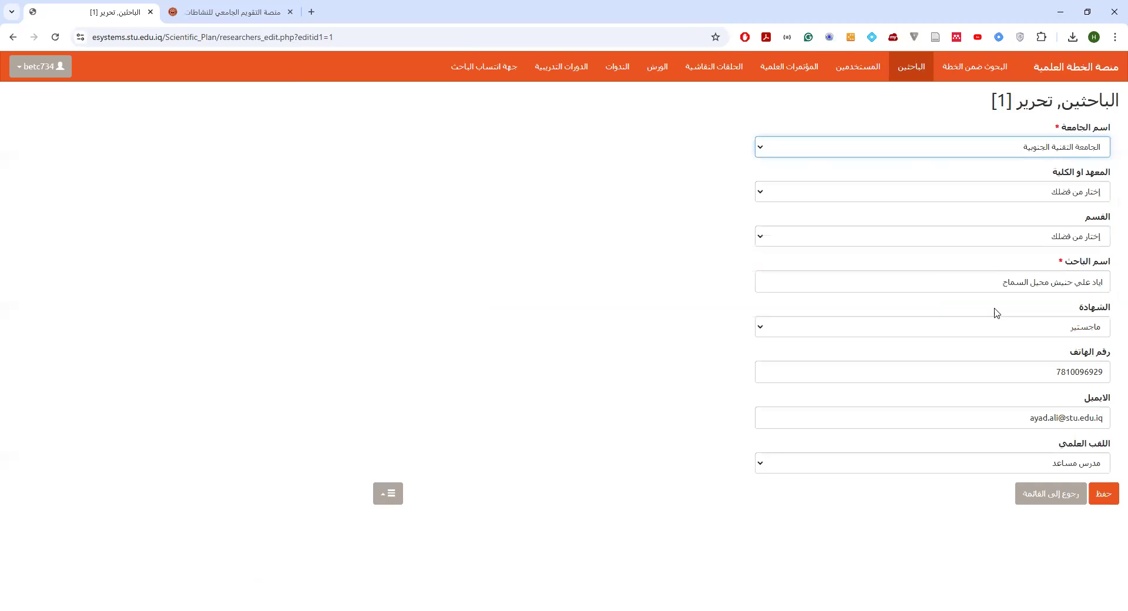
pyautogui.moveTo(1085, 400); pyautogui.dragTo(1111, 409)
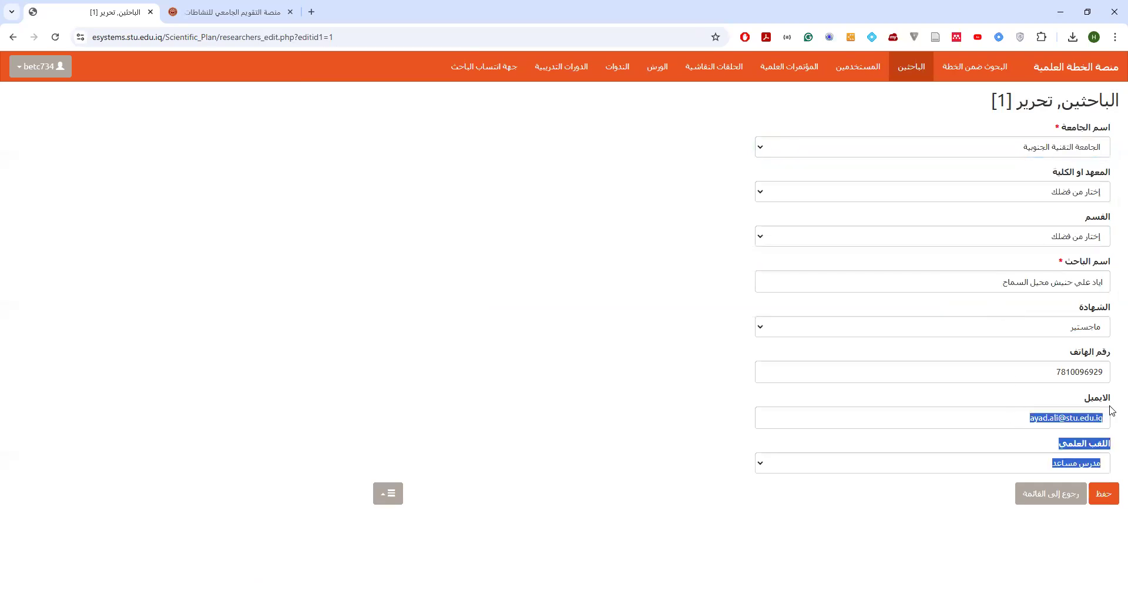
pyautogui.click(1081, 351)
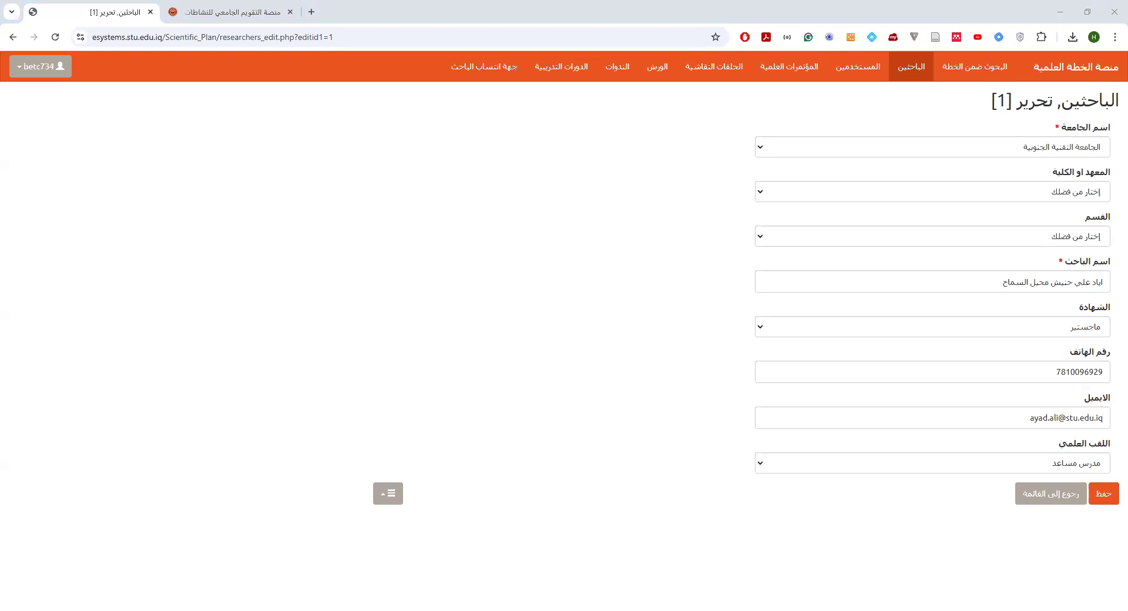
pyautogui.click(1103, 372)
# - Log out of the current account, then log back in with username admin and its password
pyautogui.click(24, 69)
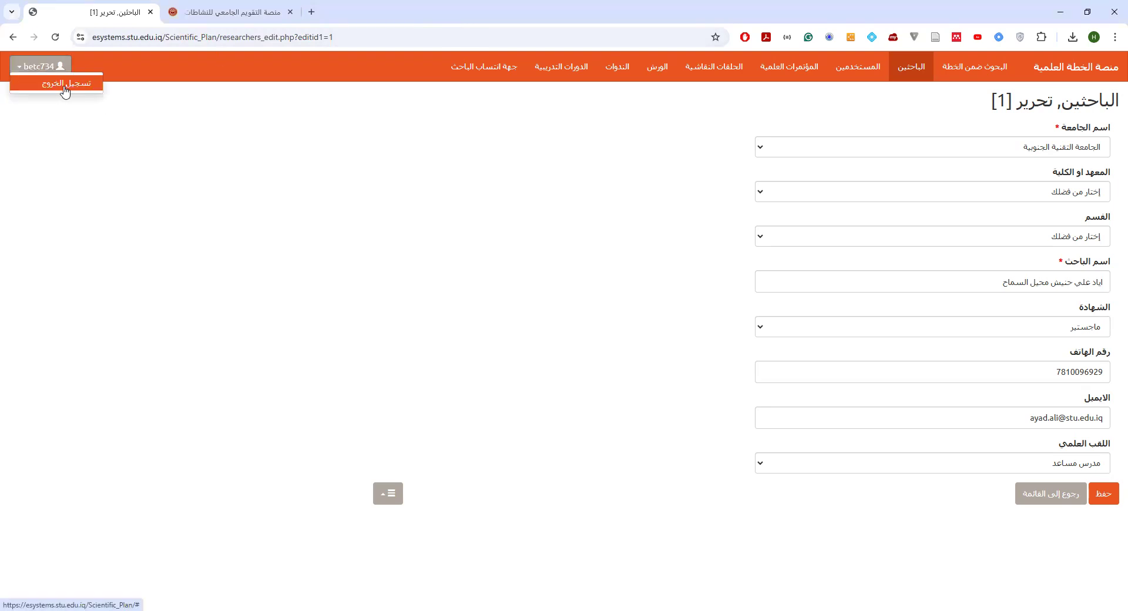
pyautogui.click(68, 85)
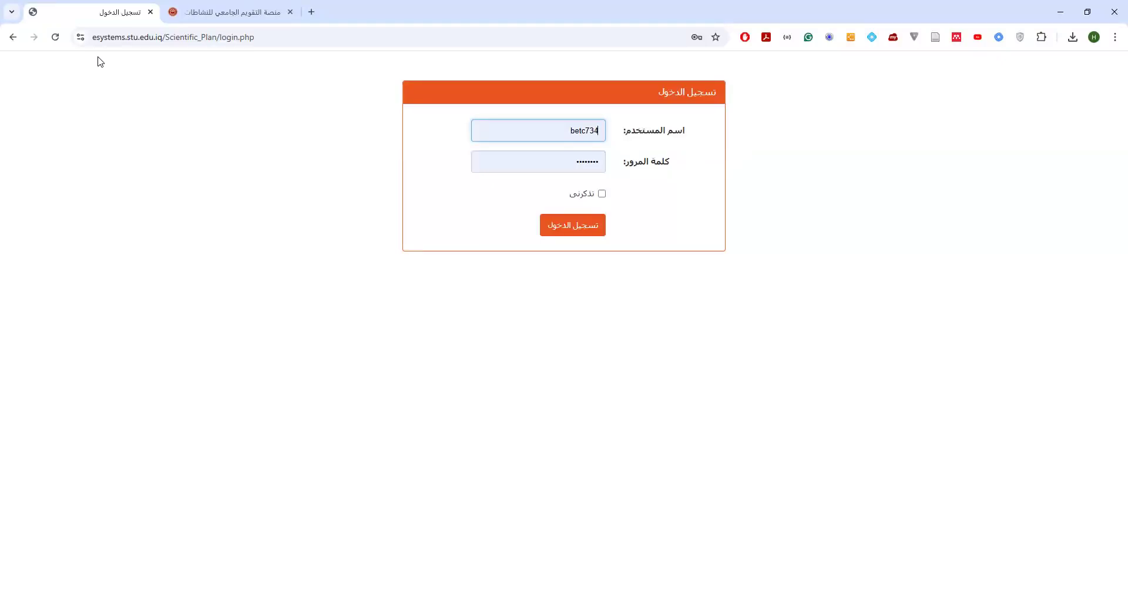
pyautogui.click(635, 133)
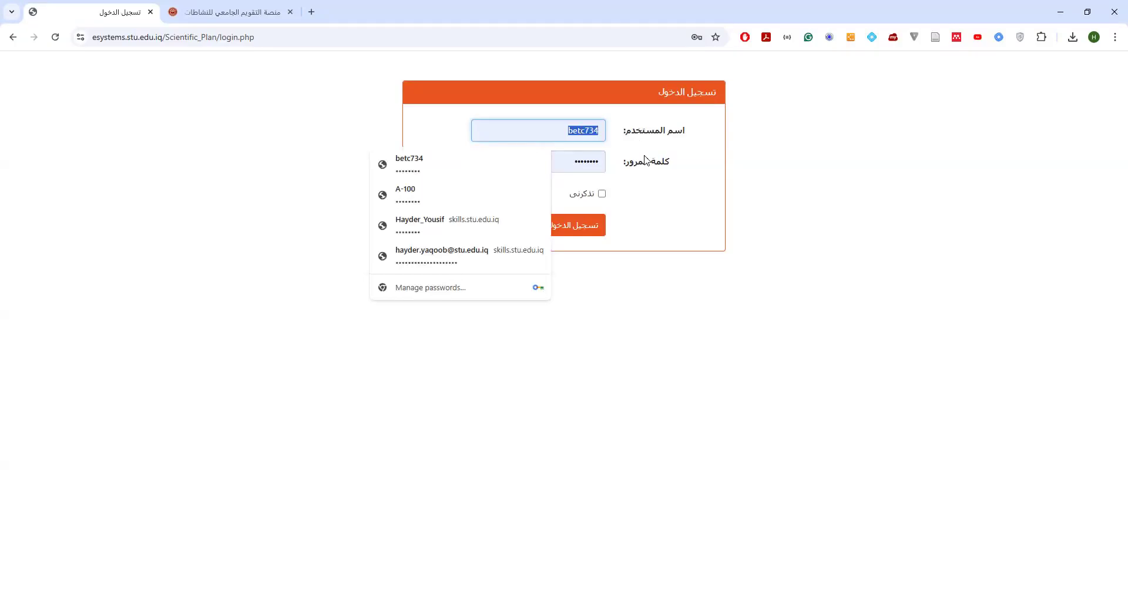
pyautogui.write('admin')
pyautogui.press('Tab')
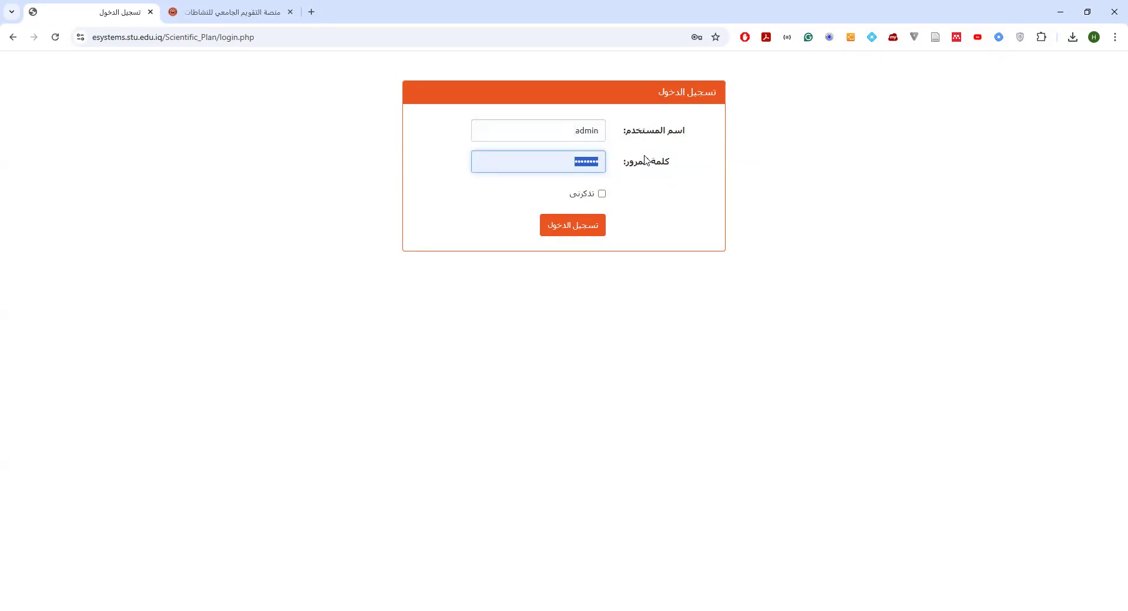
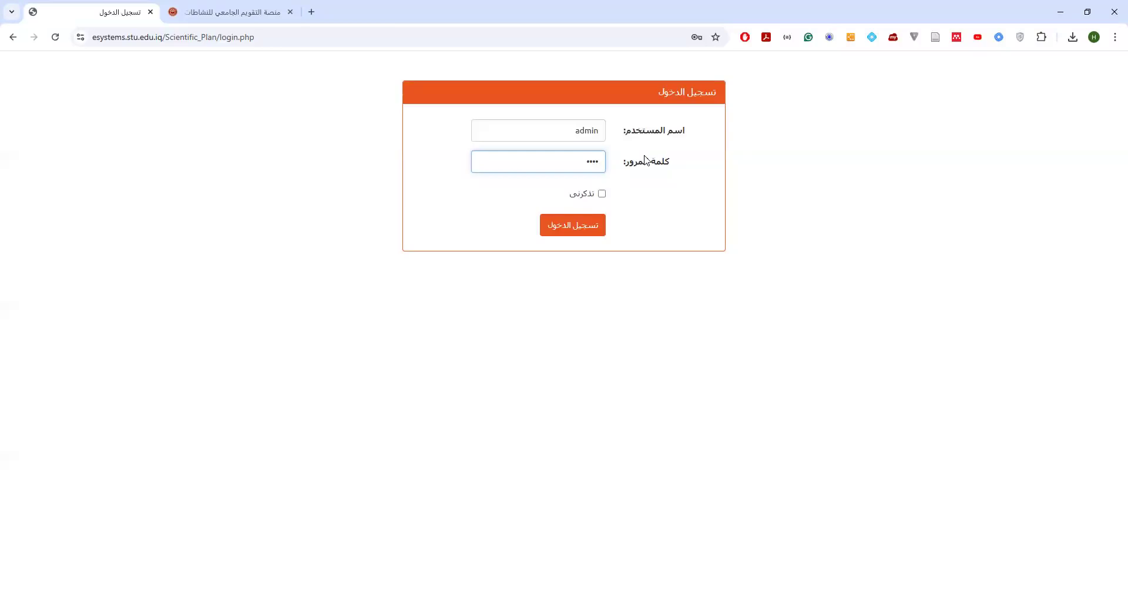
pyautogui.press('Return')
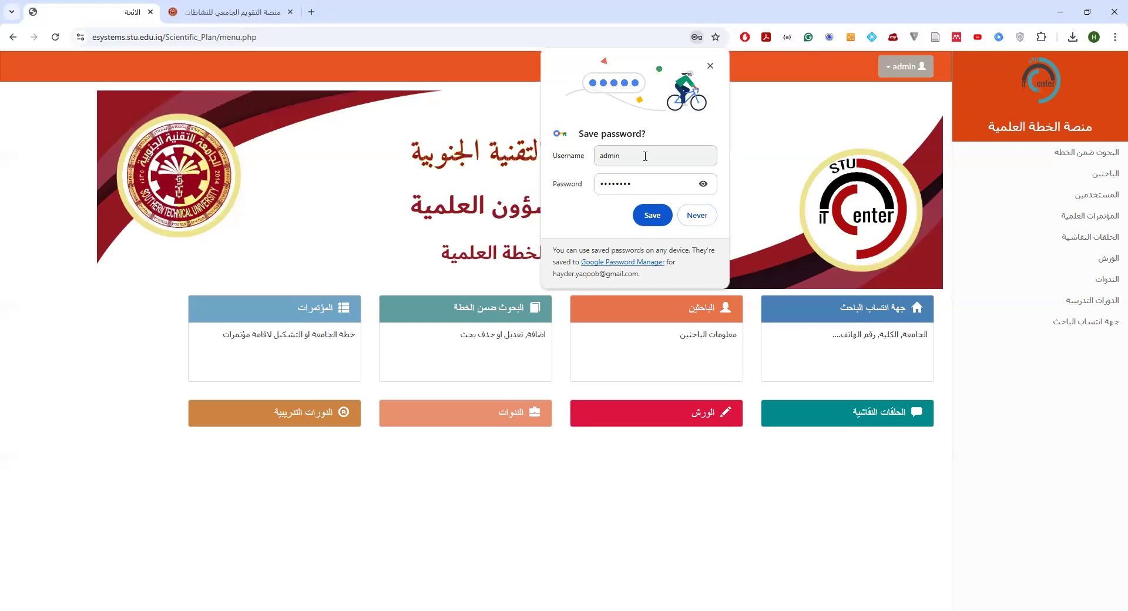
# - Go to the administration area, show the <الافتراضي> default group's rights, and dismiss the save-password prompt
pyautogui.click(905, 66)
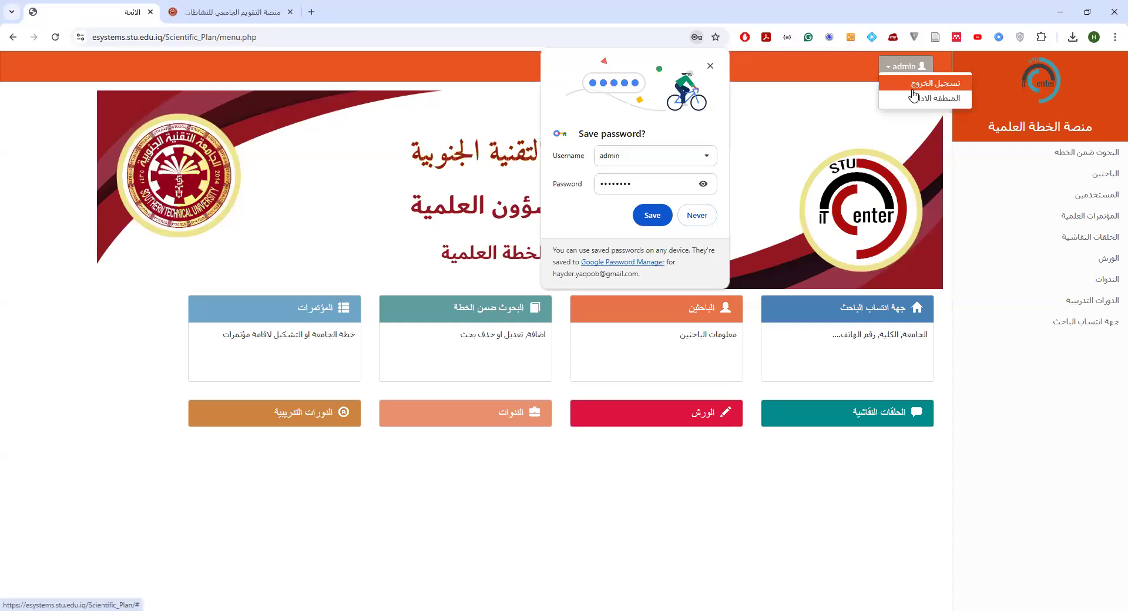
pyautogui.click(919, 99)
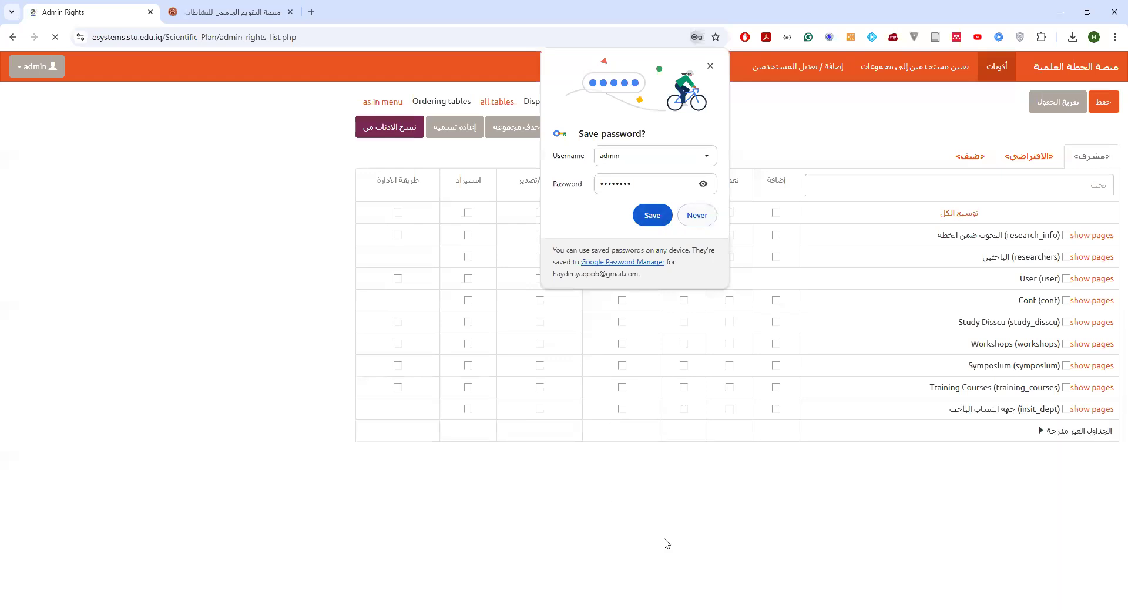
pyautogui.click(1046, 162)
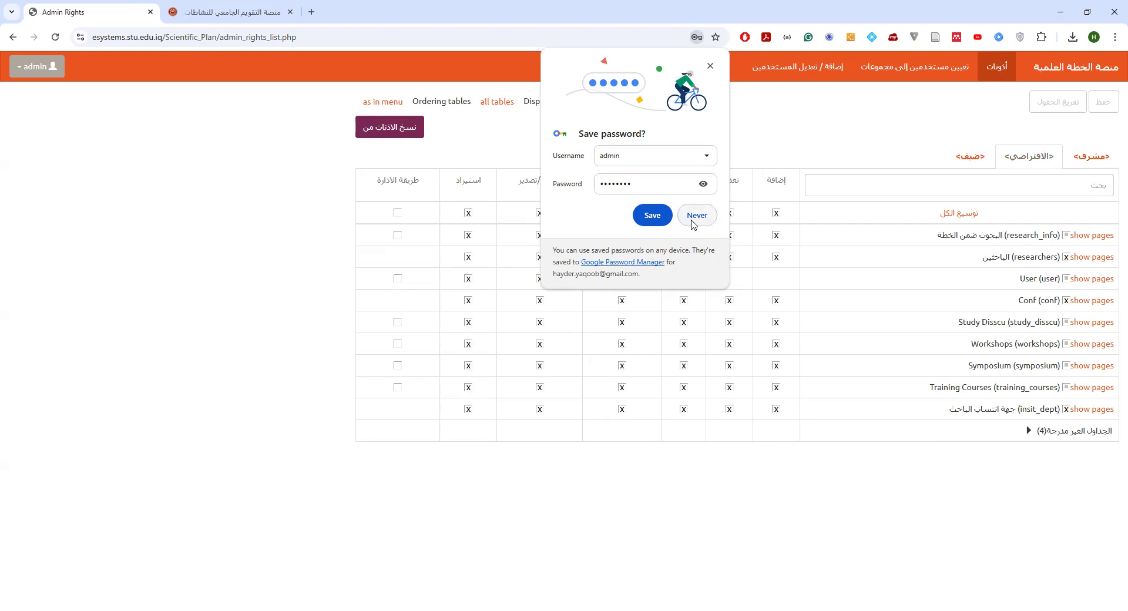
pyautogui.click(1009, 292)
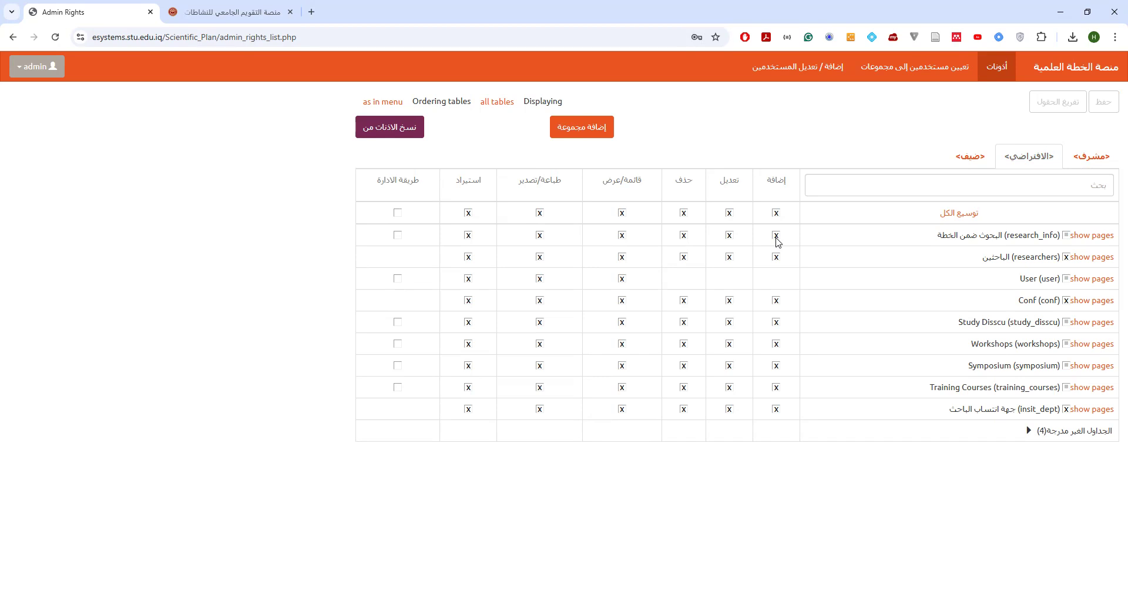
# - Toggle the default group's إضافة (add) permission on research_info, saving the change
pyautogui.click(776, 235)
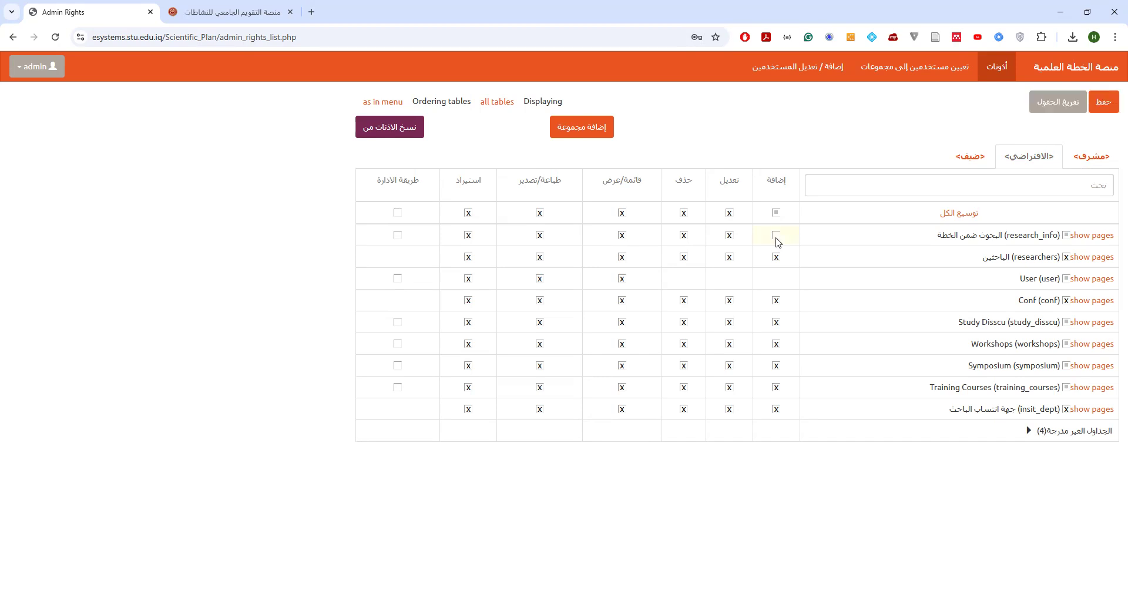
pyautogui.click(1107, 110)
pyautogui.click(777, 236)
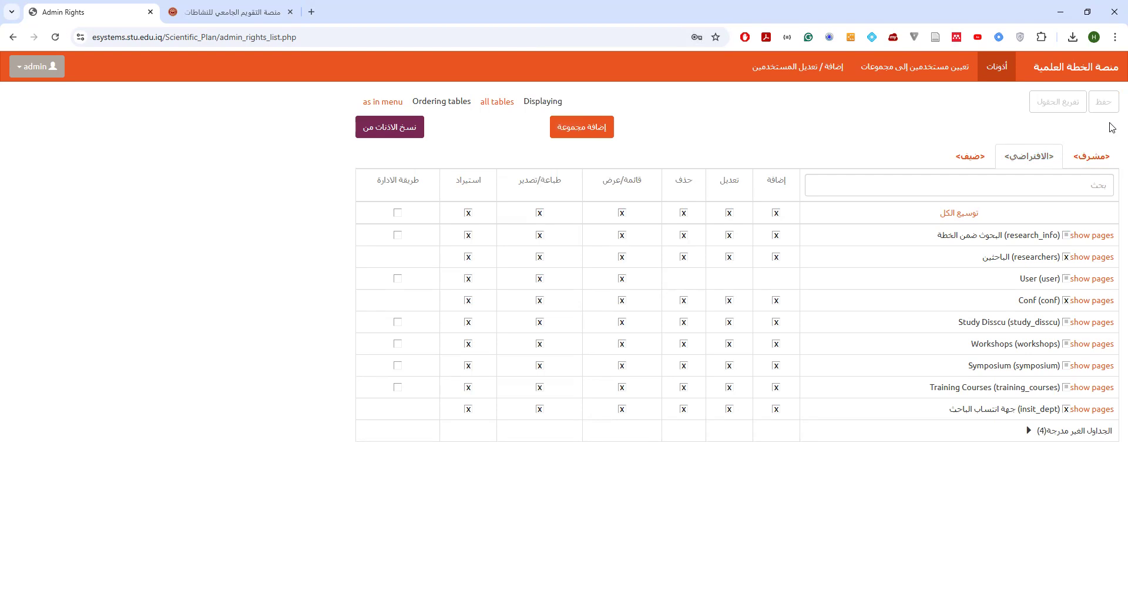
# - View the users-to-groups assignment page, then the Add/Edit users list of 12 accounts
pyautogui.click(910, 70)
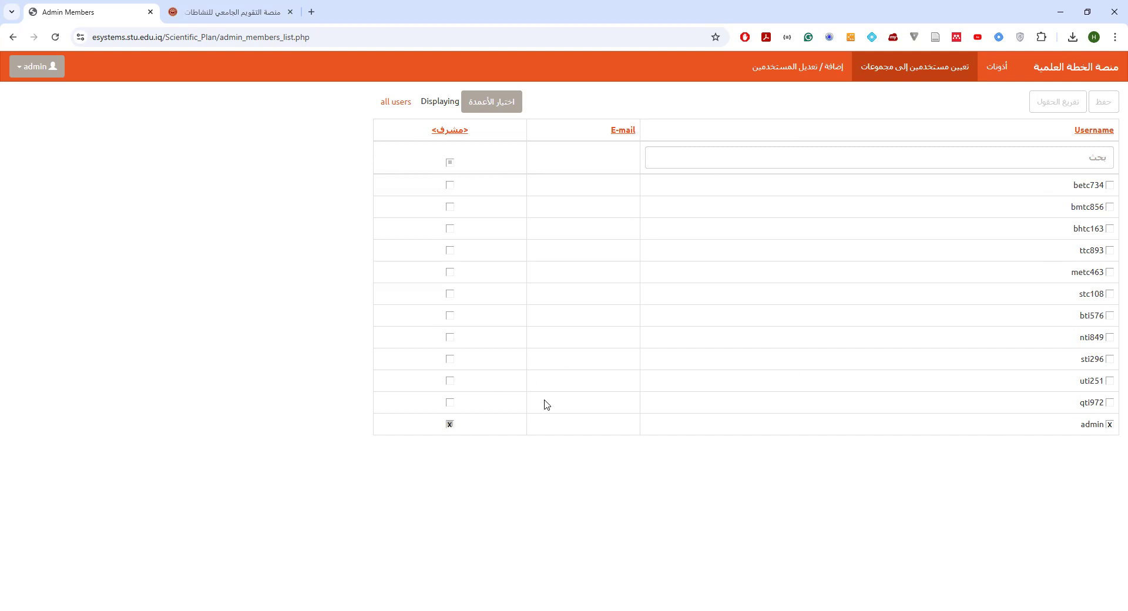
pyautogui.click(827, 76)
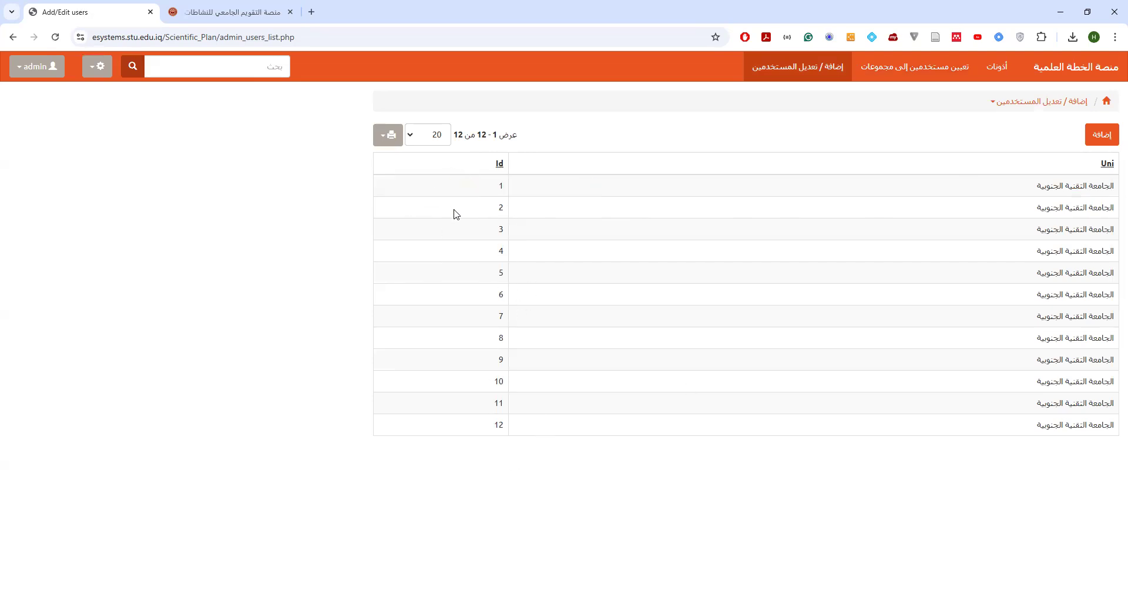
# - Open the new-user form, go back to the users list, then reopen the default group's permissions
pyautogui.click(1099, 135)
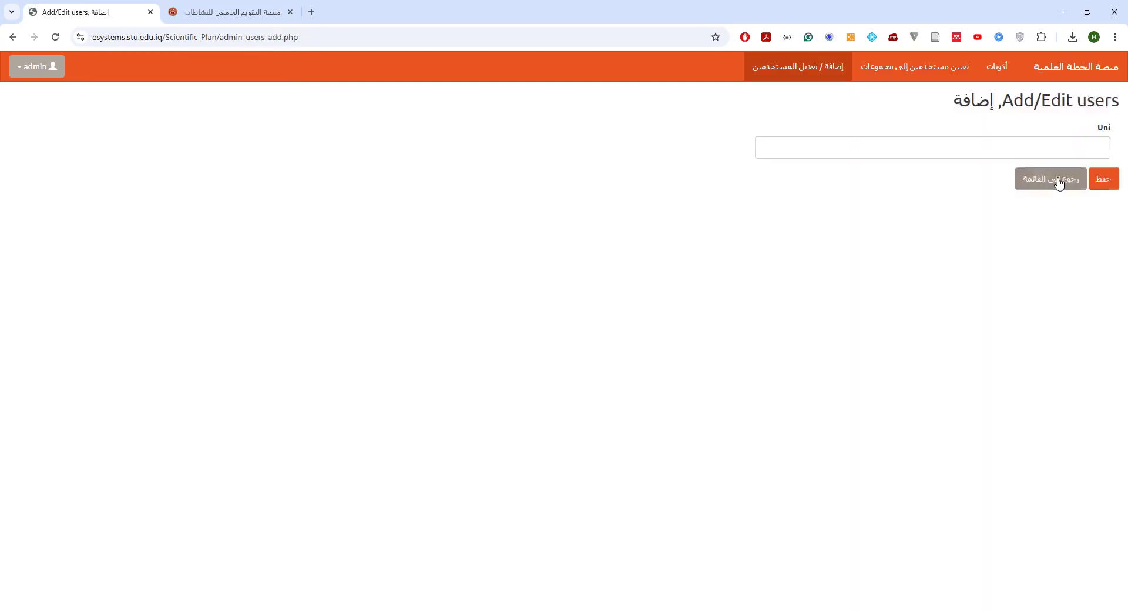
pyautogui.click(1049, 181)
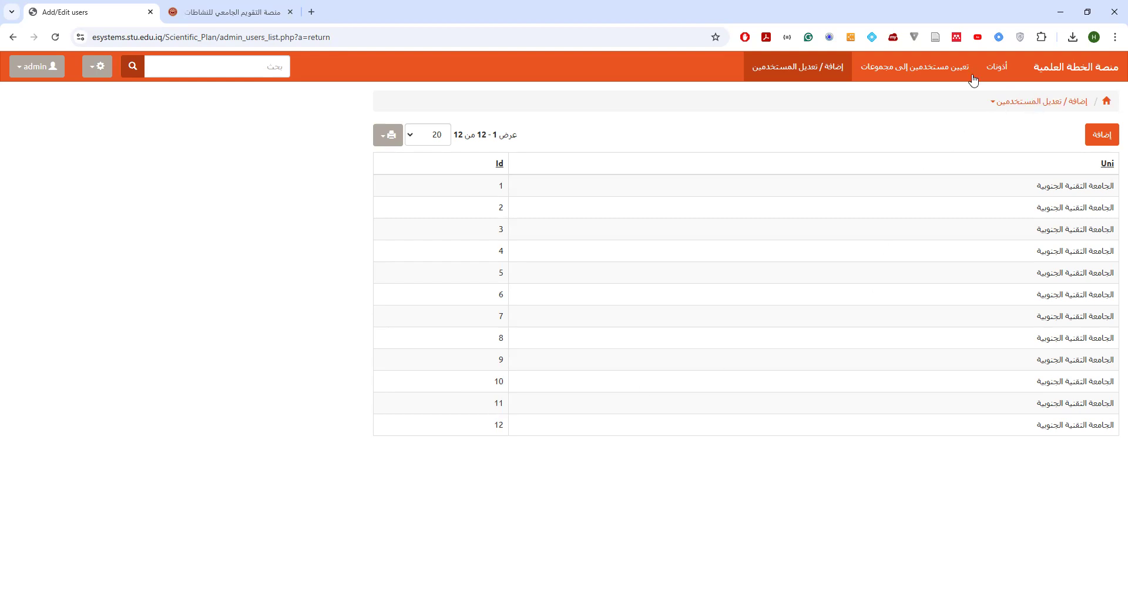
pyautogui.click(992, 72)
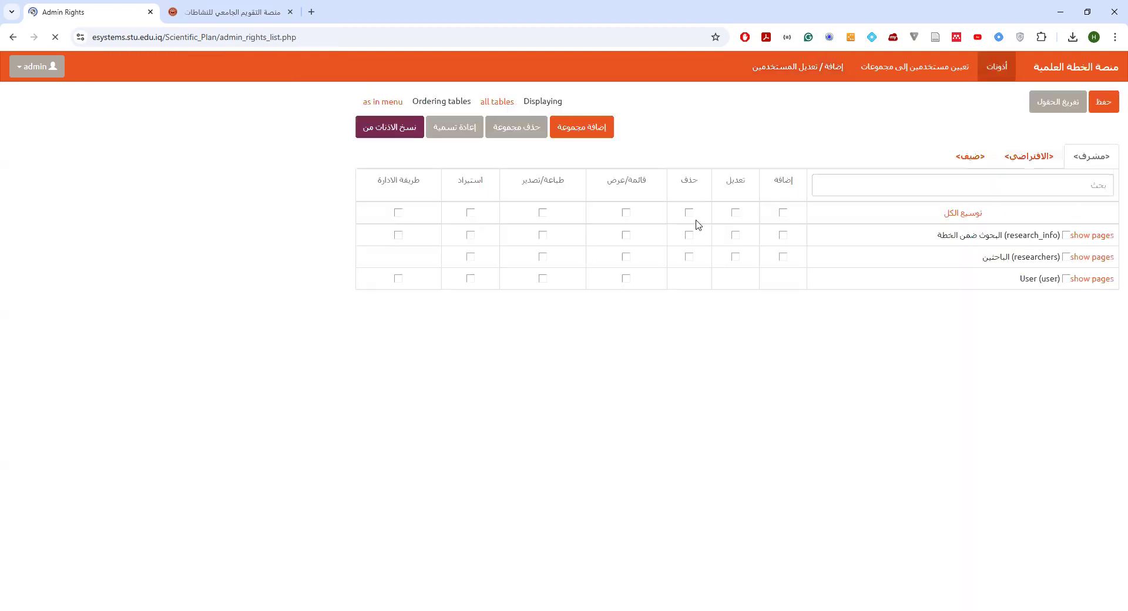
pyautogui.click(1022, 166)
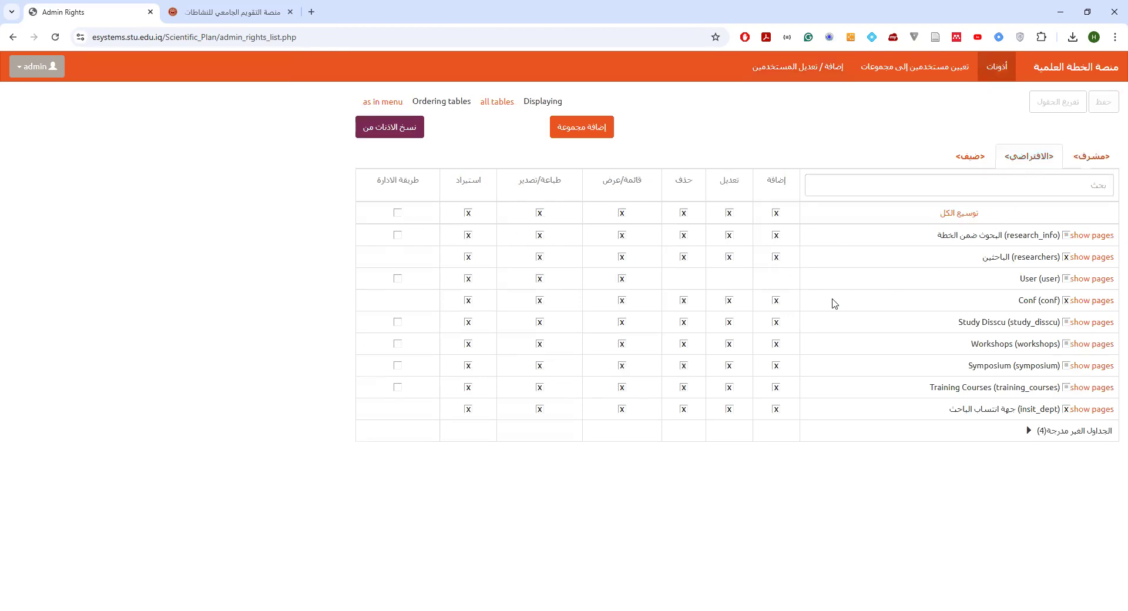